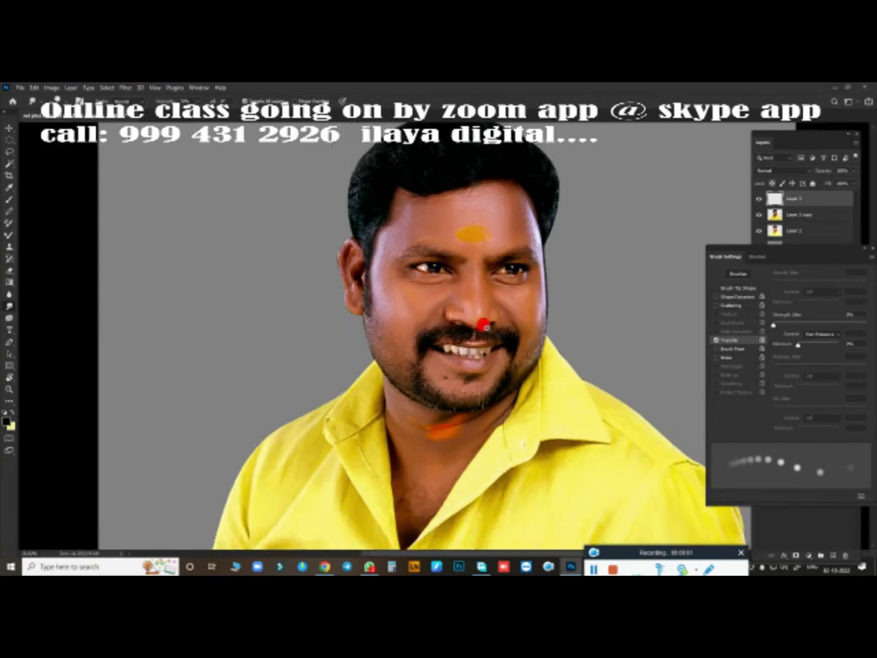
- Soften the nose tip and both nose edges with light, low-opacity brush strokes on the top layer
scroll(506, 322, "up", 3)
scroll(517, 319, "up", 3)
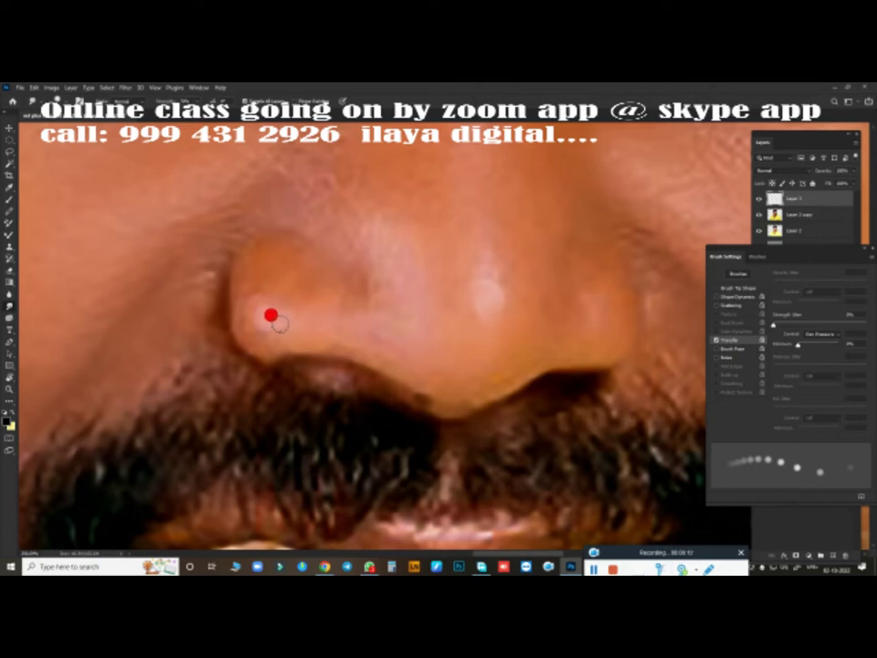
left_click_drag(263, 315, 286, 320)
left_click_drag(245, 345, 238, 247)
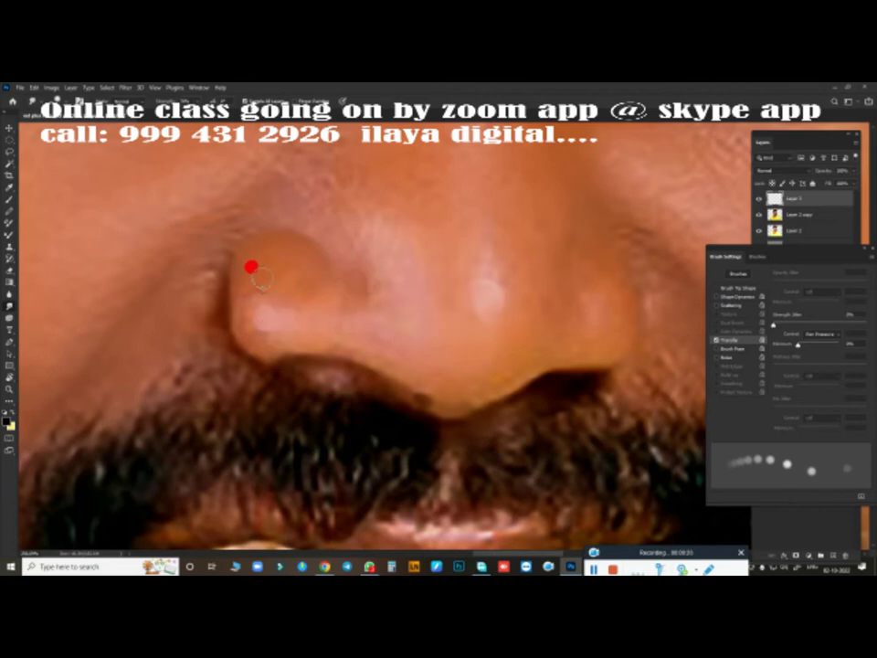
mouse_move(233, 262)
left_mouse_down()
mouse_move(263, 248)
mouse_move(303, 262)
mouse_move(300, 250)
mouse_move(297, 283)
mouse_move(229, 290)
mouse_move(226, 304)
left_mouse_up()
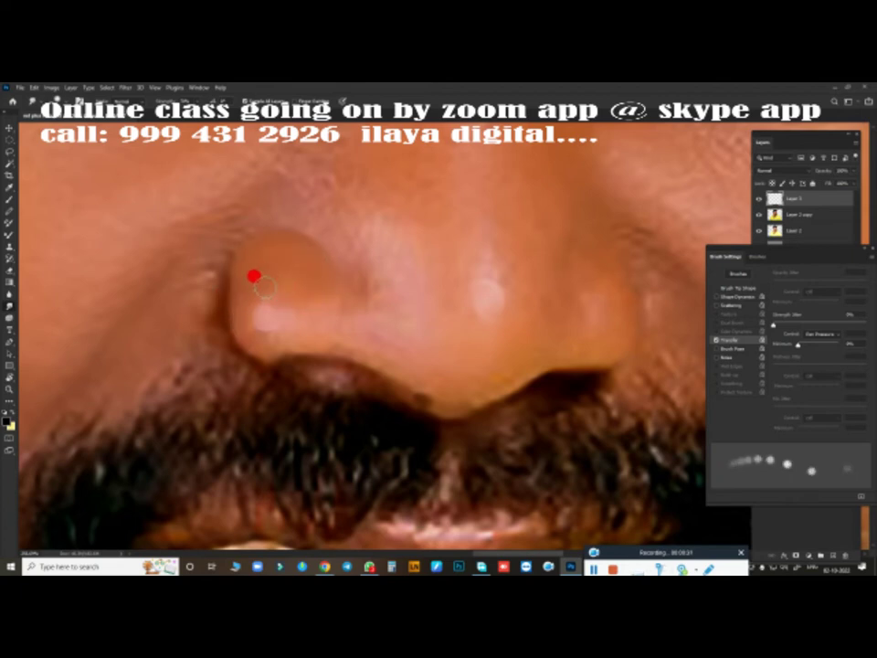
mouse_move(272, 261)
left_mouse_down()
mouse_move(255, 342)
mouse_move(238, 336)
mouse_move(335, 341)
mouse_move(255, 329)
mouse_move(304, 324)
mouse_move(245, 276)
mouse_move(242, 246)
mouse_move(250, 264)
mouse_move(229, 258)
mouse_move(257, 235)
mouse_move(300, 241)
mouse_move(294, 267)
mouse_move(332, 339)
mouse_move(254, 305)
mouse_move(324, 291)
mouse_move(271, 337)
mouse_move(232, 320)
mouse_move(307, 342)
mouse_move(299, 348)
mouse_move(332, 340)
mouse_move(356, 348)
mouse_move(435, 395)
mouse_move(368, 353)
mouse_move(381, 355)
mouse_move(417, 388)
mouse_move(460, 394)
mouse_move(514, 367)
mouse_move(458, 394)
mouse_move(429, 395)
mouse_move(473, 391)
mouse_move(439, 358)
mouse_move(415, 355)
mouse_move(504, 296)
mouse_move(488, 339)
mouse_move(452, 345)
left_mouse_up()
- Enable Transfer in Brush Settings so the brush opacity follows pen pressure
left_click(732, 341)
left_click(492, 380)
scroll(457, 357, "down", 2)
scroll(464, 367, "down", 3)
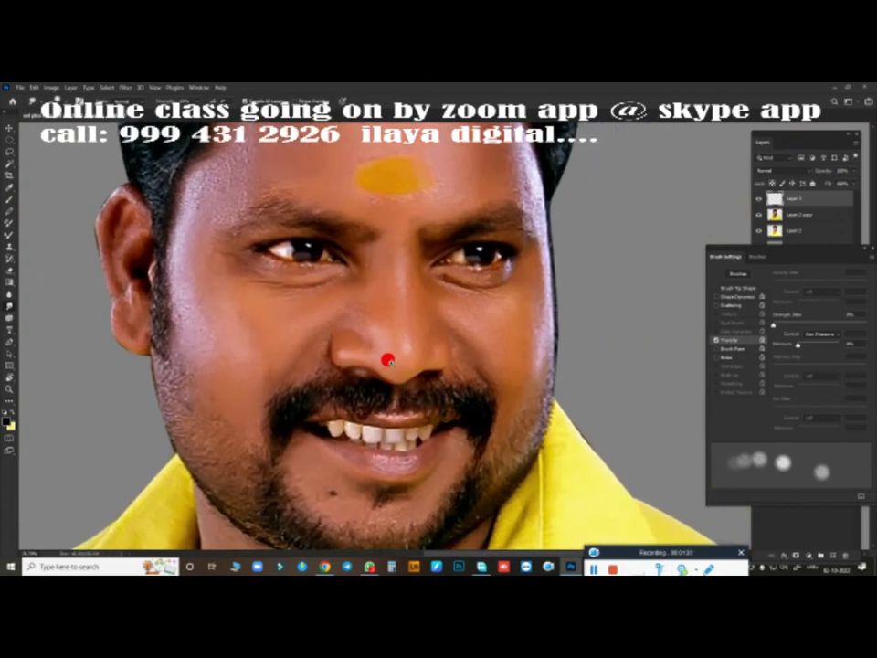
- Zoom out and back in on the nose to review the smoothed tip
scroll(393, 361, "up", 5)
scroll(444, 391, "down", 3)
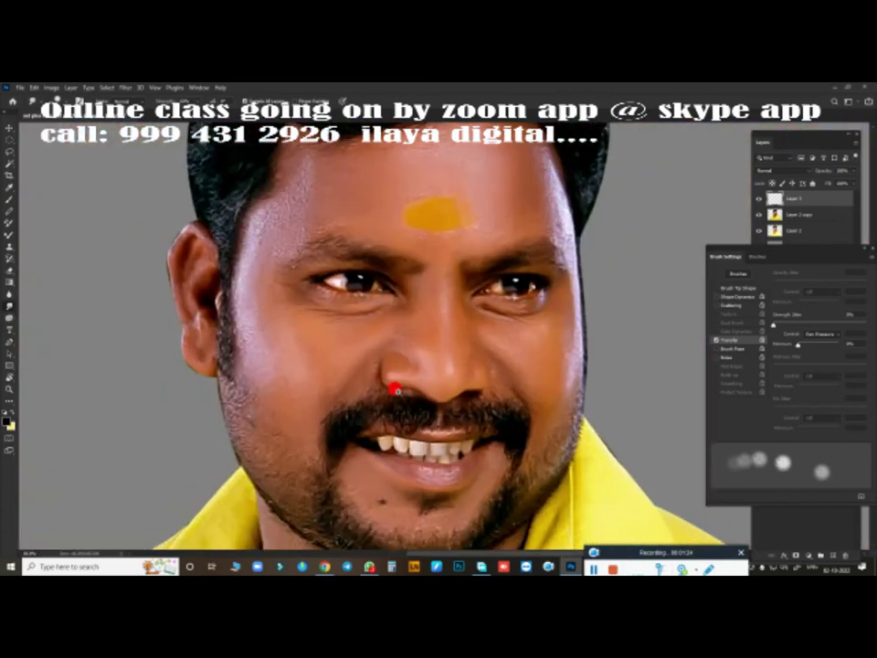
scroll(452, 425, "up", 3)
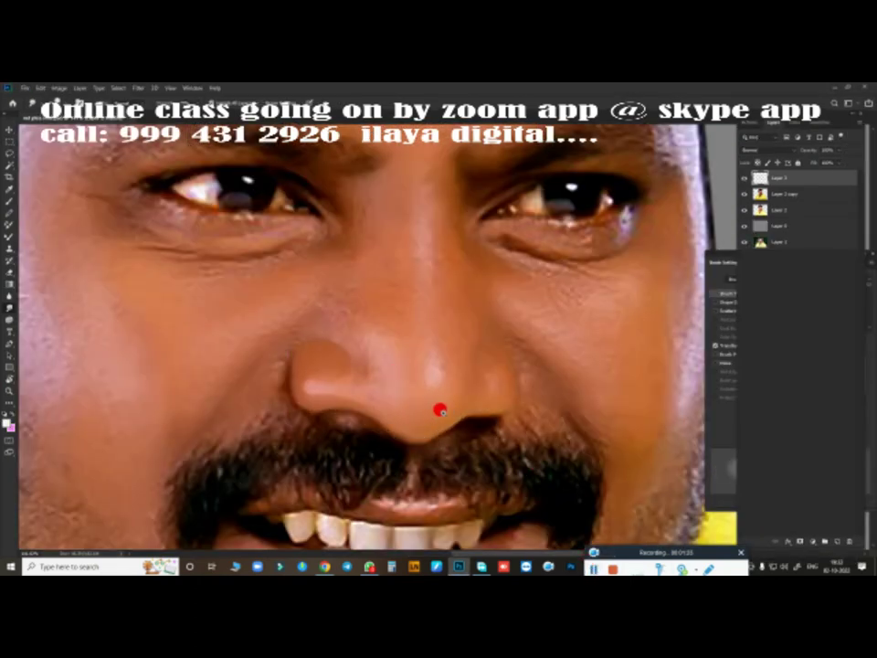
scroll(399, 415, "down", 3)
scroll(433, 417, "up", 3)
scroll(441, 417, "up", 1)
scroll(424, 383, "up", 1)
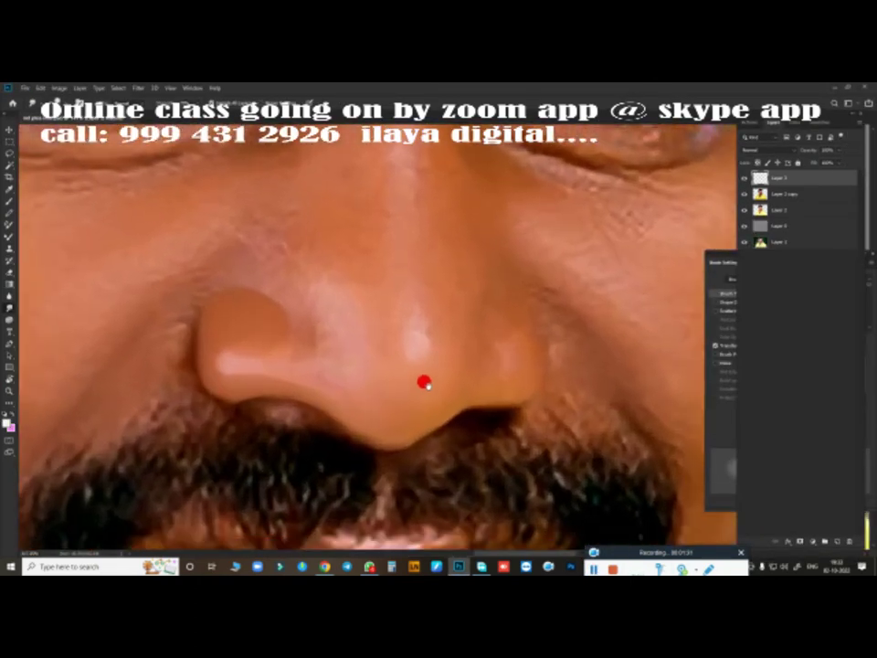
scroll(411, 379, "right", 1)
scroll(387, 374, "right", 1)
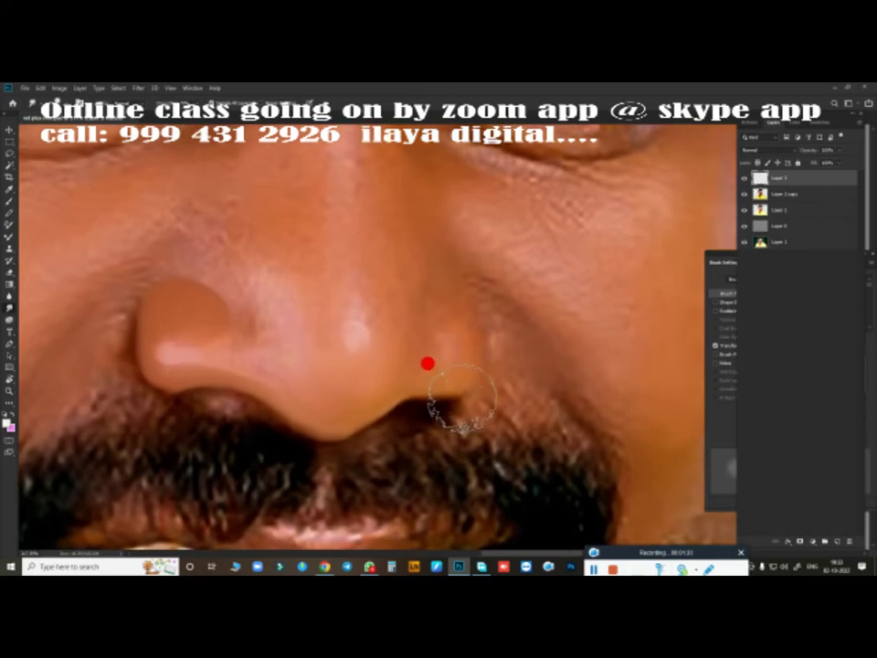
scroll(454, 373, "down", 1)
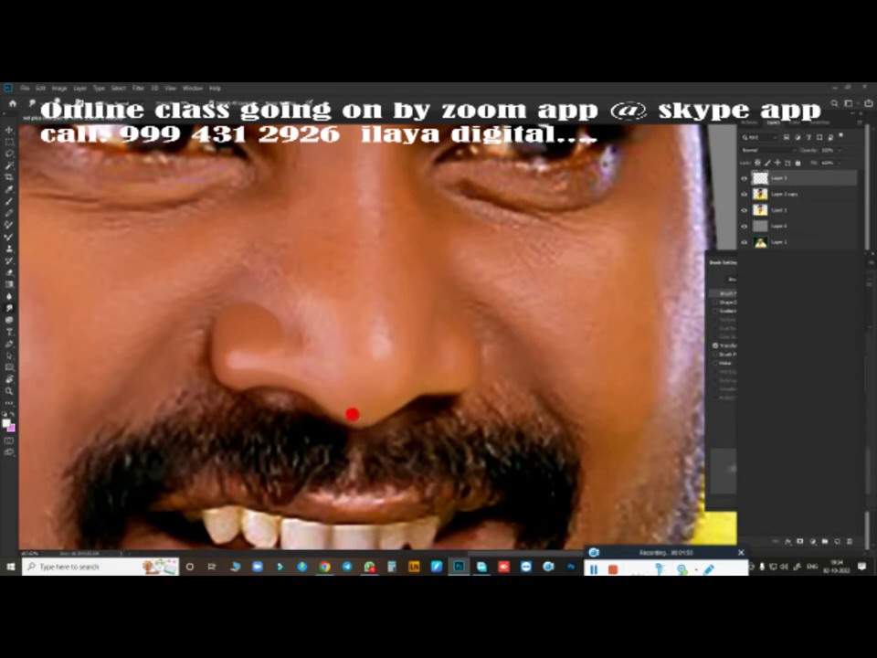
- Enlarge, then shrink the brush to a small detail tip and zoom into the nose
key("bracketright")
key("bracketright")
key("bracketright")
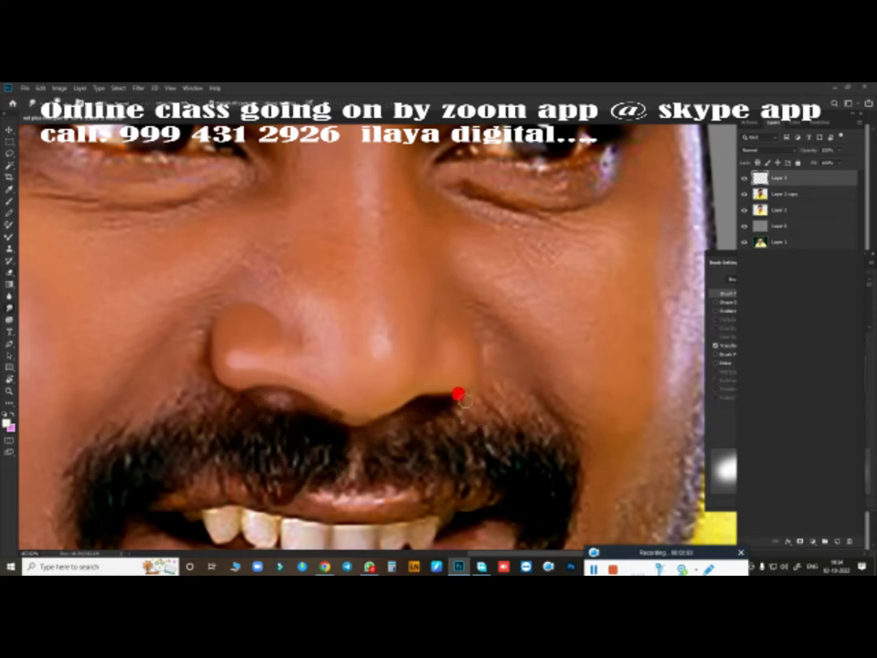
key("bracketleft")
key("bracketleft")
key("bracketleft")
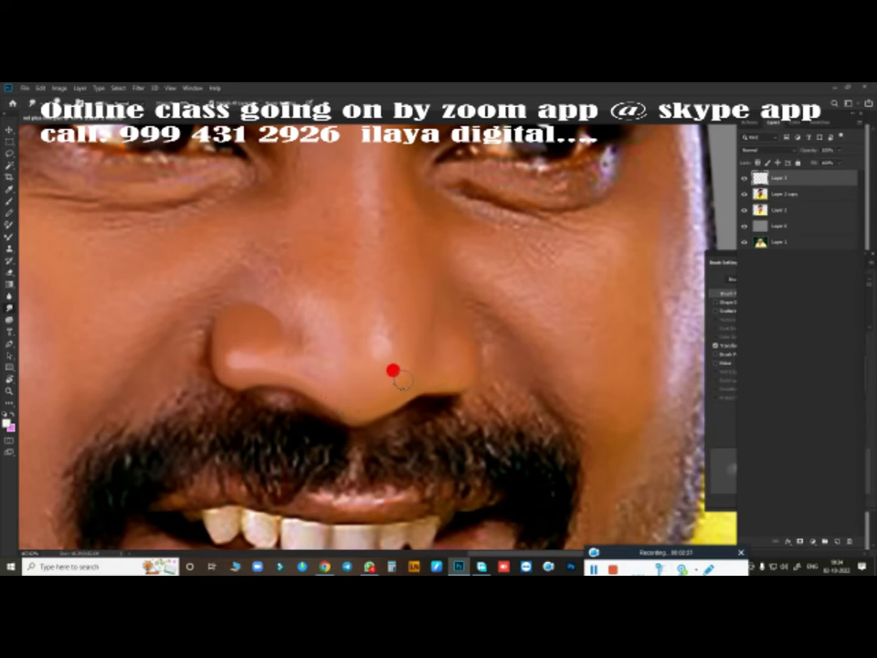
scroll(463, 376, "down", 2)
scroll(445, 384, "up", 2)
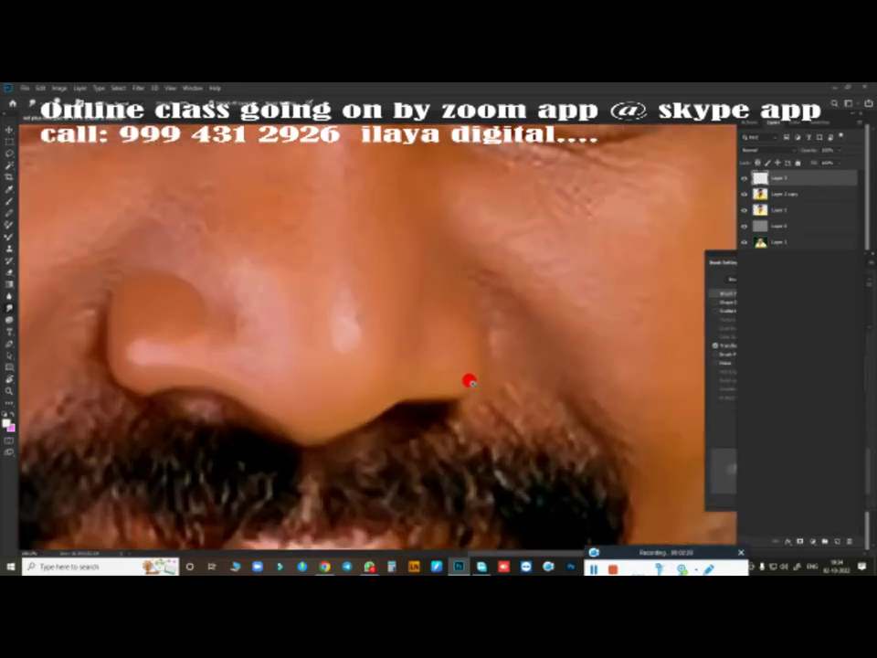
scroll(468, 378, "up", 1)
scroll(485, 360, "up", 5)
scroll(534, 269, "down", 3)
scroll(490, 302, "down", 1)
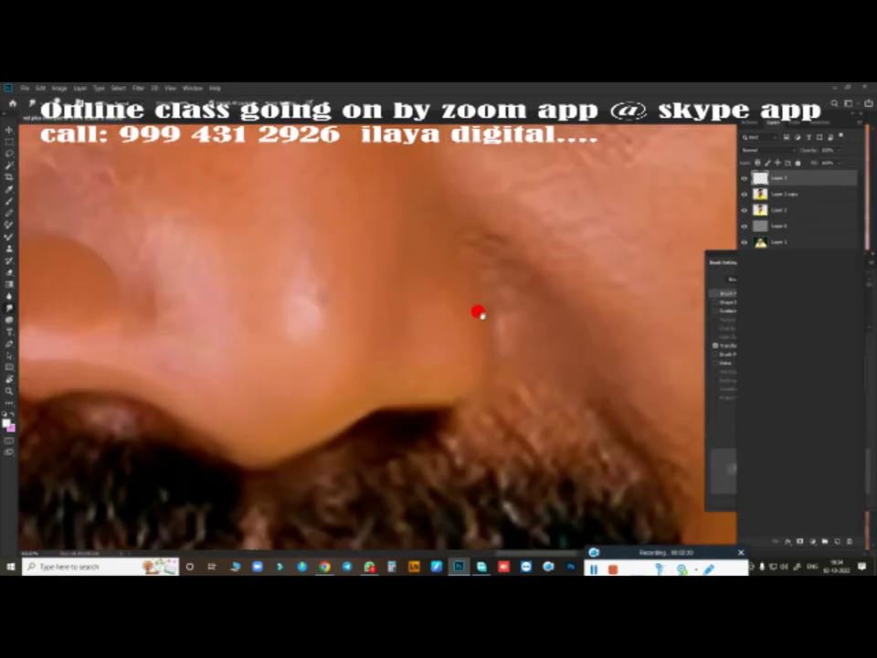
scroll(512, 306, "down", 1)
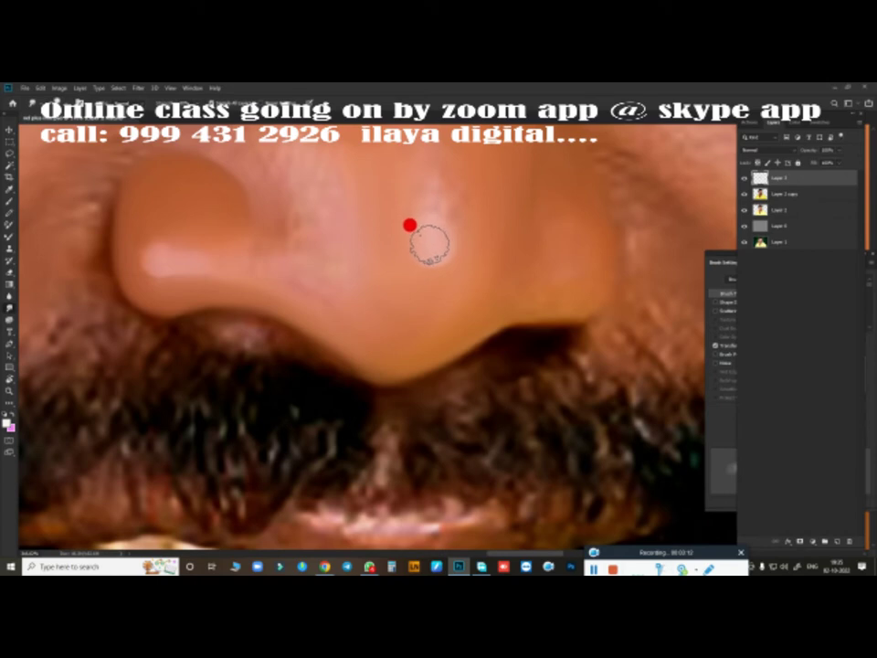
- Paint a bright highlight stroke on the nose and pan around the face to check it
mouse_move(435, 243)
left_mouse_down()
mouse_move(423, 187)
mouse_move(435, 225)
left_mouse_up()
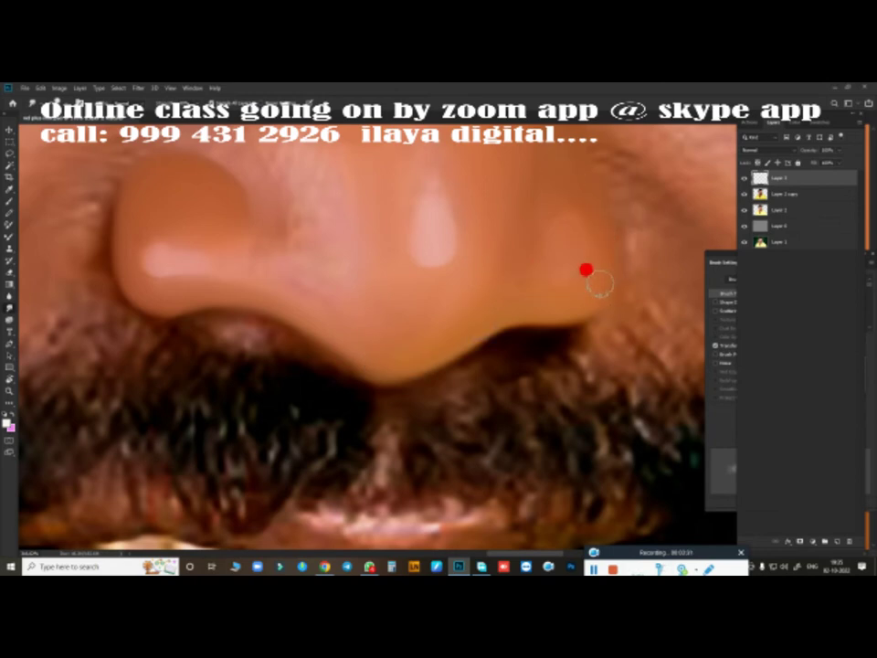
scroll(372, 320, "down", 3)
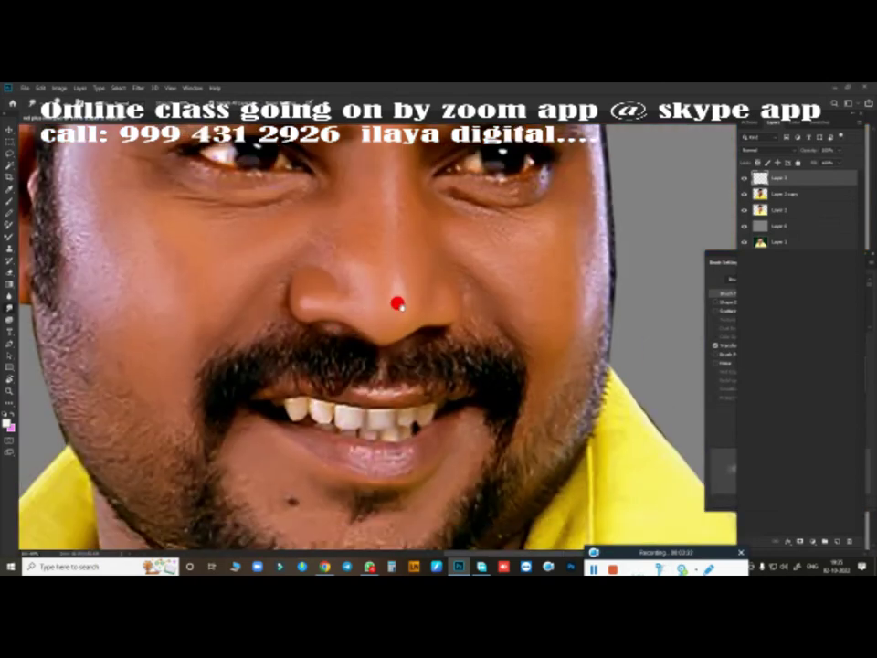
left_click_drag(398, 305, 386, 372)
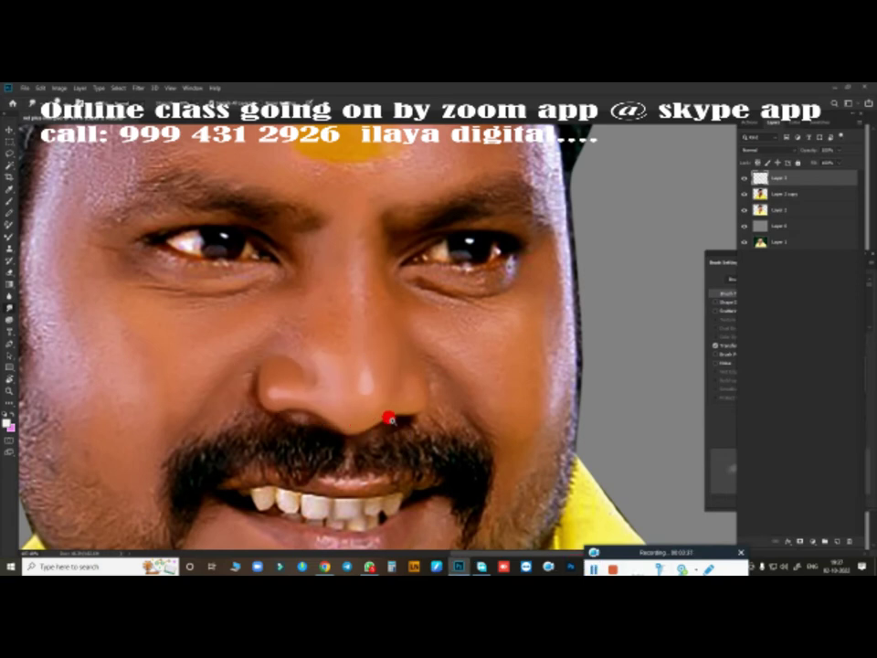
scroll(388, 415, "down", 3)
scroll(388, 427, "up", 2)
scroll(392, 409, "up", 3)
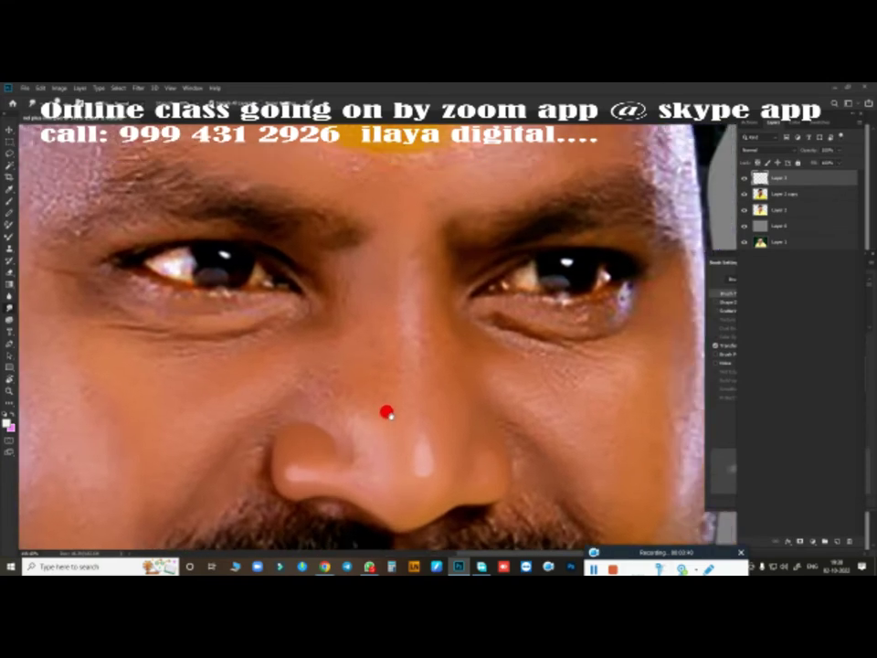
mouse_move(388, 413)
left_mouse_down()
mouse_move(339, 413)
mouse_move(364, 387)
mouse_move(375, 403)
mouse_move(415, 360)
mouse_move(453, 379)
left_mouse_up()
scroll(382, 402, "up", 1)
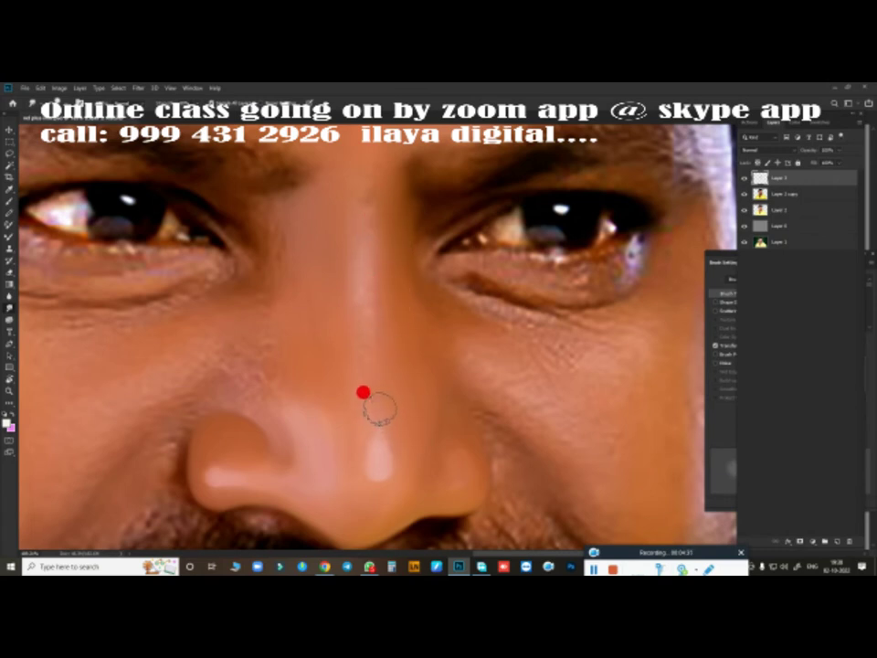
- Dab the brush on the nose-tip highlight to blend it into the skin
left_click(377, 457)
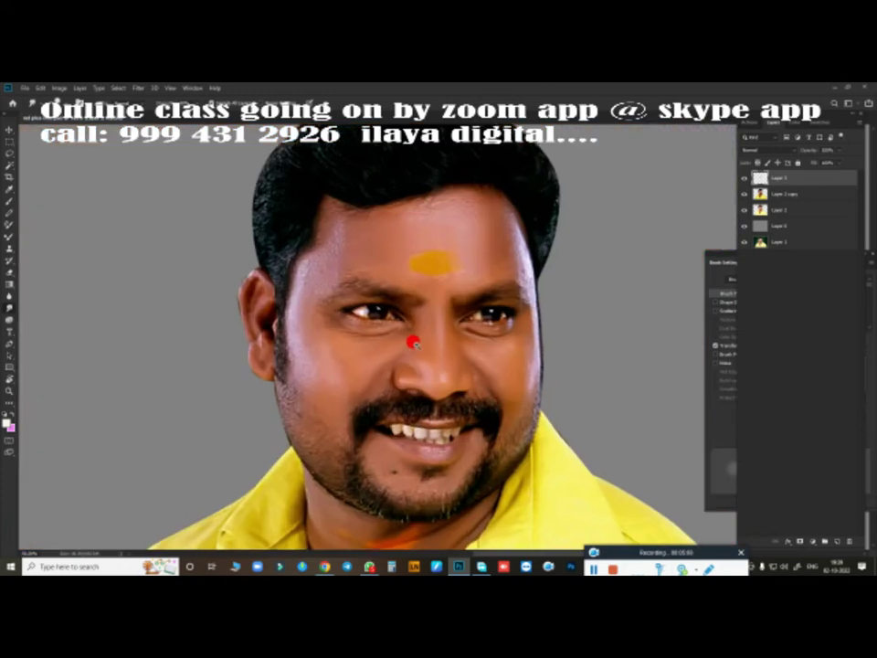
- Zoom and scroll the view onto the side of the nose and nostril
scroll(417, 333, "down", 5)
scroll(488, 309, "up", 3)
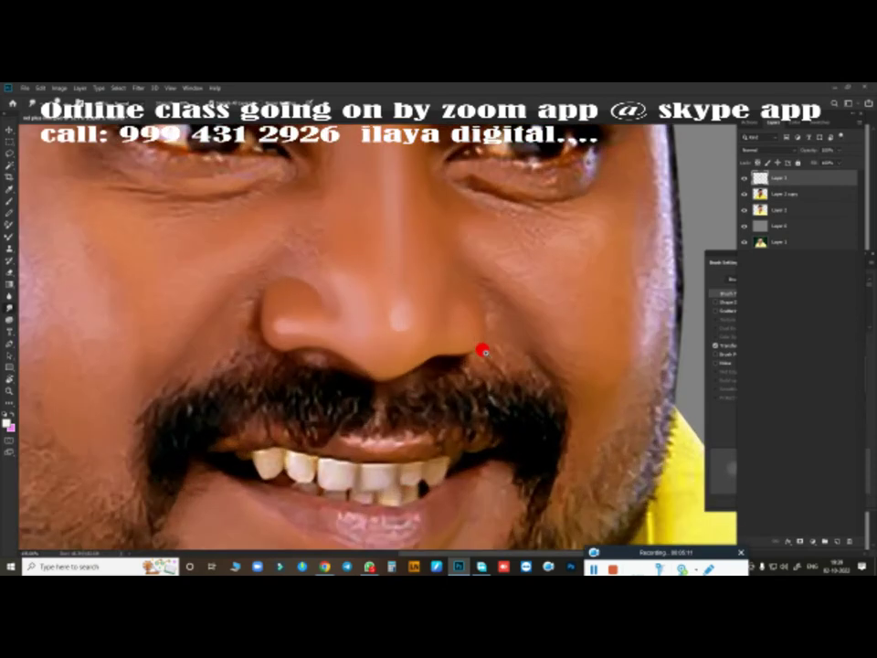
scroll(482, 349, "up", 1)
scroll(395, 376, "down", 1)
scroll(395, 376, "up", 1)
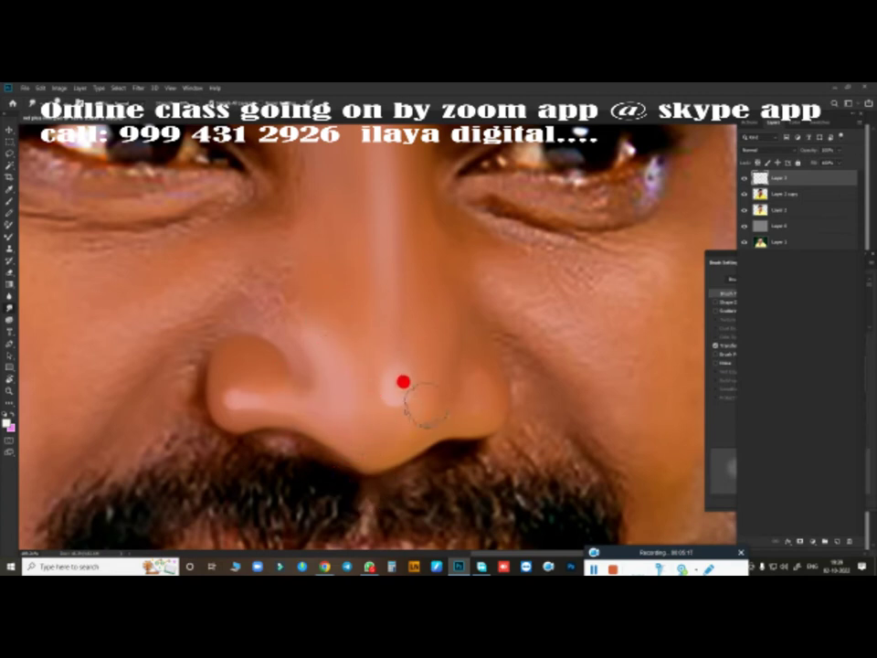
scroll(470, 357, "down", 5)
scroll(339, 288, "right", 3)
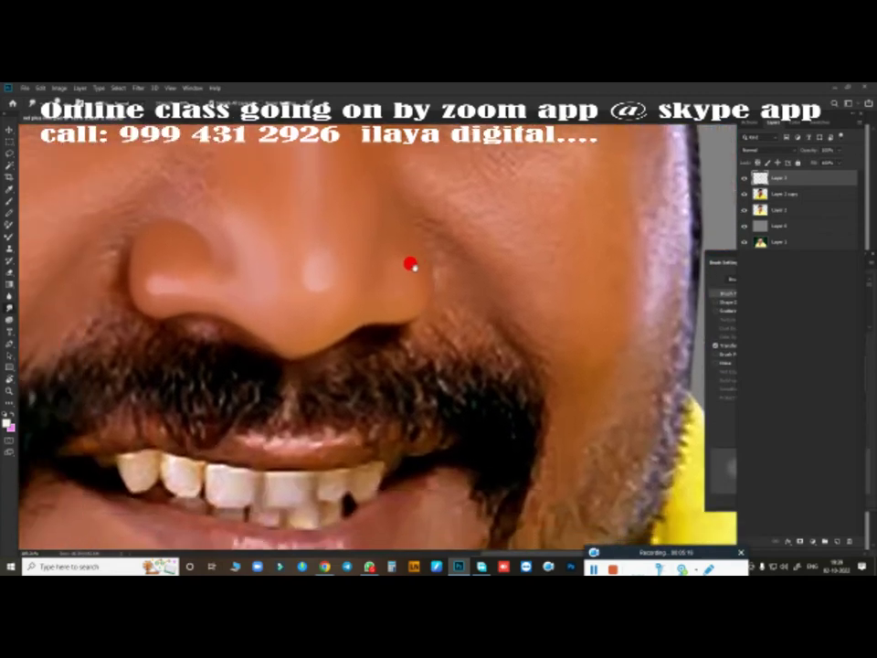
scroll(490, 345, "down", 10)
scroll(425, 348, "up", 10)
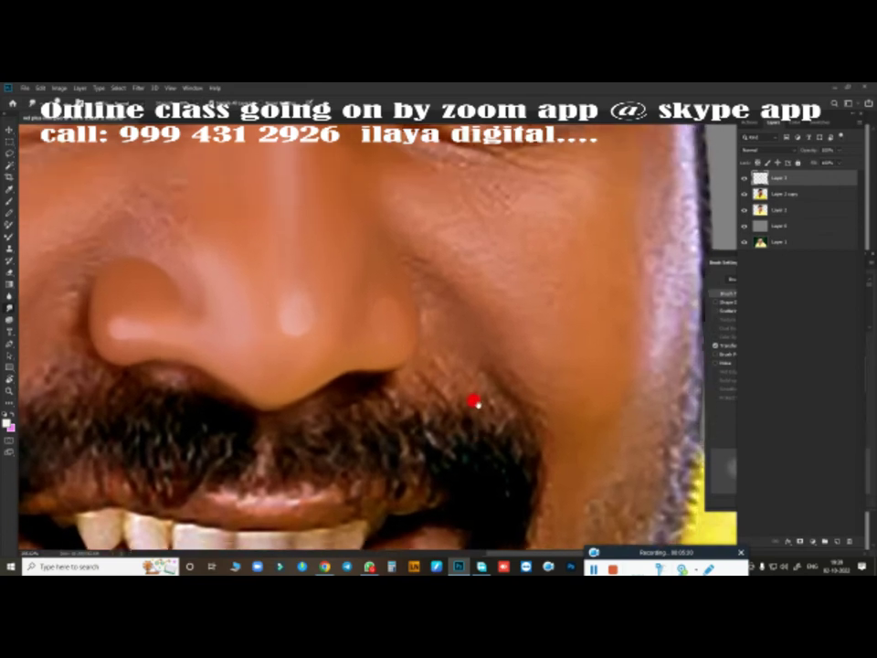
scroll(484, 402, "up", 2)
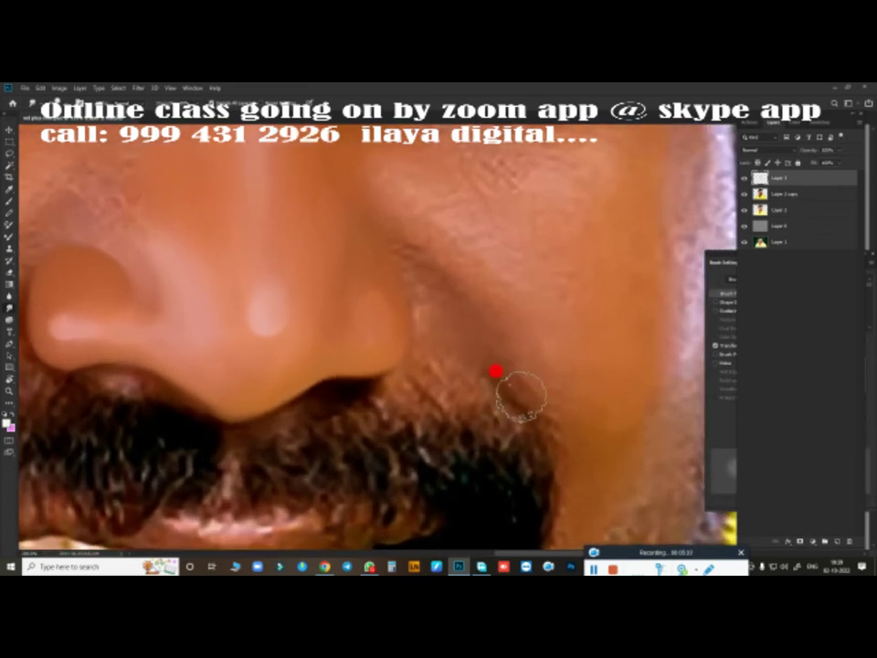
- Shrink the brush and blend the skin along the nose side and beneath the tip
key("bracketleft")
key("bracketleft")
key("bracketleft")
key("bracketleft")
key("bracketleft")
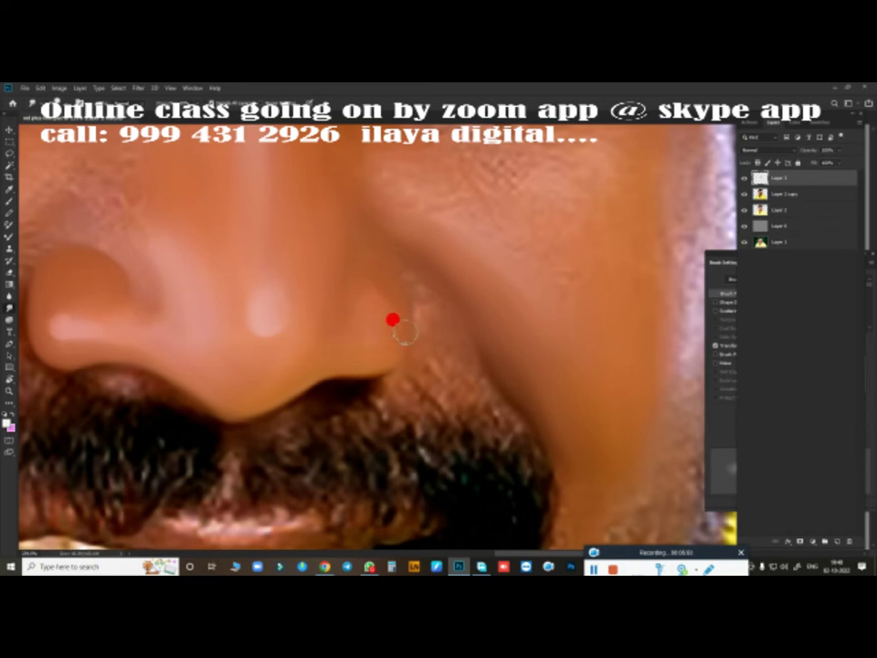
mouse_move(392, 319)
left_mouse_down()
mouse_move(392, 364)
mouse_move(380, 380)
mouse_move(400, 361)
left_mouse_up()
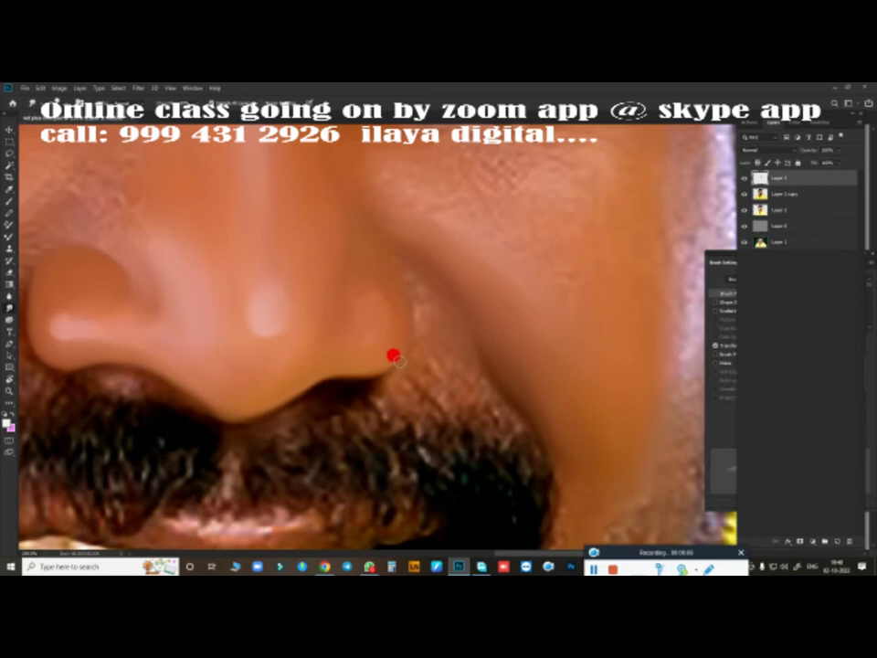
mouse_move(404, 314)
left_mouse_down()
mouse_move(346, 392)
mouse_move(324, 380)
mouse_move(239, 422)
mouse_move(331, 374)
mouse_move(364, 372)
mouse_move(400, 325)
mouse_move(430, 335)
mouse_move(400, 391)
mouse_move(439, 392)
mouse_move(470, 372)
mouse_move(478, 384)
mouse_move(442, 393)
mouse_move(463, 376)
mouse_move(499, 415)
mouse_move(378, 411)
mouse_move(381, 394)
mouse_move(362, 392)
mouse_move(355, 398)
mouse_move(389, 397)
mouse_move(345, 402)
mouse_move(370, 396)
mouse_move(407, 340)
mouse_move(394, 367)
mouse_move(399, 299)
mouse_move(409, 331)
mouse_move(396, 286)
mouse_move(444, 279)
mouse_move(398, 263)
mouse_move(456, 335)
mouse_move(418, 284)
mouse_move(450, 338)
mouse_move(418, 317)
mouse_move(431, 339)
mouse_move(433, 331)
mouse_move(476, 383)
mouse_move(406, 354)
mouse_move(414, 368)
mouse_move(430, 358)
mouse_move(474, 387)
mouse_move(408, 366)
mouse_move(408, 355)
mouse_move(422, 373)
mouse_move(433, 315)
mouse_move(394, 247)
mouse_move(414, 257)
mouse_move(482, 353)
mouse_move(406, 246)
mouse_move(509, 396)
mouse_move(525, 399)
mouse_move(470, 386)
mouse_move(492, 401)
mouse_move(358, 388)
mouse_move(286, 411)
mouse_move(245, 465)
mouse_move(474, 392)
mouse_move(447, 421)
mouse_move(392, 447)
mouse_move(453, 317)
mouse_move(399, 329)
mouse_move(409, 343)
mouse_move(333, 422)
mouse_move(299, 302)
mouse_move(335, 270)
mouse_move(277, 310)
mouse_move(206, 407)
mouse_move(242, 386)
mouse_move(188, 407)
mouse_move(176, 395)
mouse_move(177, 411)
mouse_move(183, 393)
mouse_move(205, 388)
mouse_move(177, 451)
mouse_move(179, 388)
mouse_move(189, 412)
mouse_move(174, 384)
mouse_move(167, 304)
mouse_move(151, 274)
mouse_move(209, 346)
mouse_move(213, 321)
mouse_move(235, 303)
mouse_move(350, 234)
mouse_move(275, 305)
mouse_move(330, 265)
mouse_move(325, 278)
mouse_move(254, 331)
mouse_move(205, 388)
mouse_move(269, 308)
mouse_move(216, 384)
mouse_move(218, 370)
mouse_move(274, 324)
mouse_move(200, 377)
mouse_move(190, 360)
mouse_move(222, 295)
mouse_move(190, 327)
mouse_move(221, 337)
mouse_move(220, 320)
mouse_move(196, 374)
mouse_move(192, 359)
mouse_move(313, 332)
mouse_move(348, 304)
mouse_move(313, 327)
left_mouse_up()
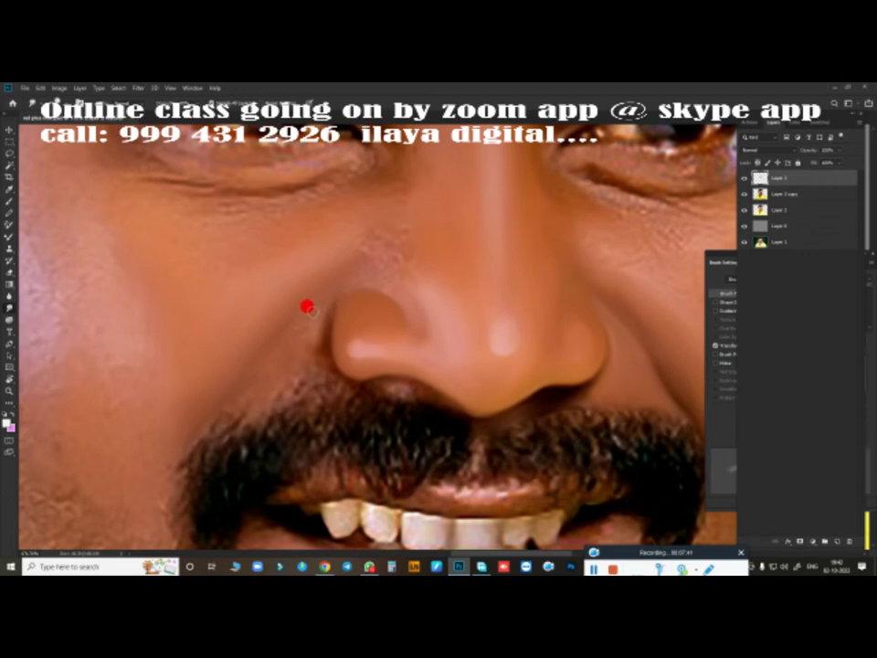
- Blend the cheek skin and nostril edge beside the left nostril with mixer-brush strokes
left_click_drag(304, 314, 293, 331)
mouse_move(324, 343)
left_mouse_down()
mouse_move(322, 358)
mouse_move(287, 352)
mouse_move(298, 325)
left_mouse_up()
mouse_move(249, 373)
left_mouse_down()
mouse_move(242, 380)
mouse_move(285, 343)
mouse_move(263, 388)
mouse_move(303, 337)
mouse_move(293, 382)
mouse_move(319, 370)
mouse_move(296, 358)
mouse_move(204, 415)
mouse_move(264, 474)
mouse_move(291, 286)
mouse_move(266, 316)
left_mouse_up()
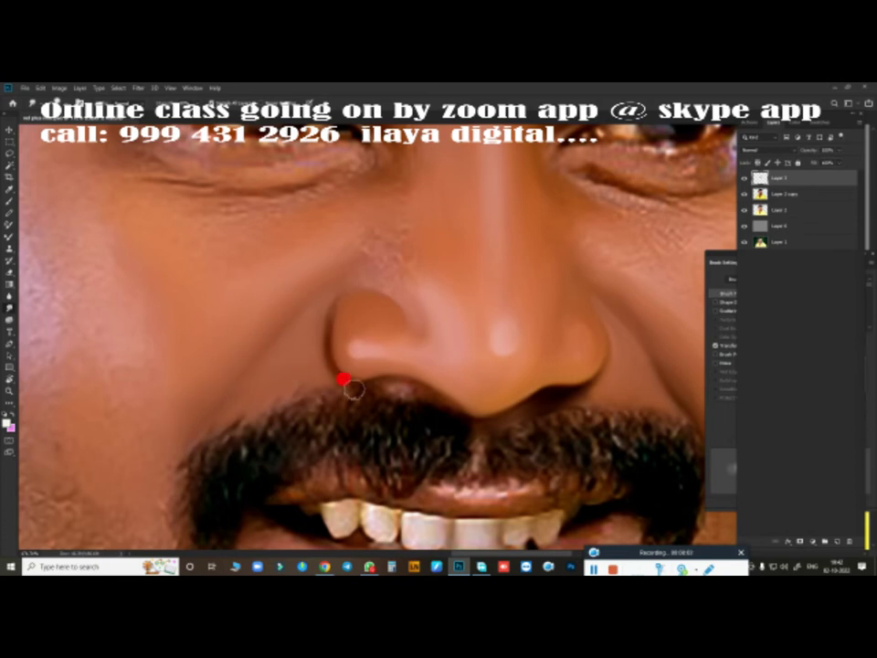
- Bring the nostril and moustache into view and switch to a different brush preset
scroll(348, 381, "down", 5)
scroll(303, 415, "up", 5)
scroll(319, 401, "down", 1)
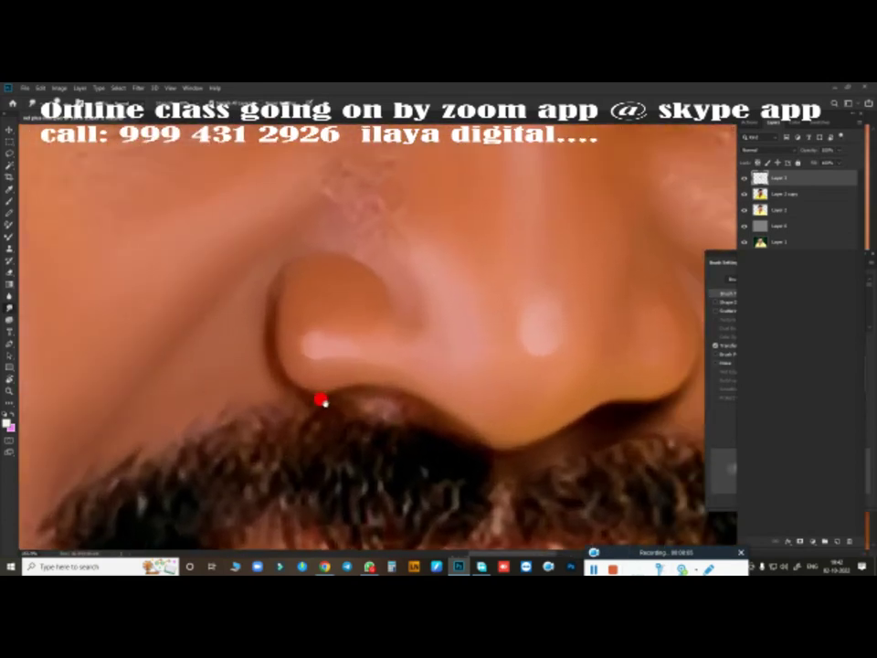
scroll(339, 372, "down", 1)
mouse_move(334, 342)
left_mouse_down()
mouse_move(372, 277)
mouse_move(348, 372)
mouse_move(385, 401)
mouse_move(324, 384)
left_mouse_up()
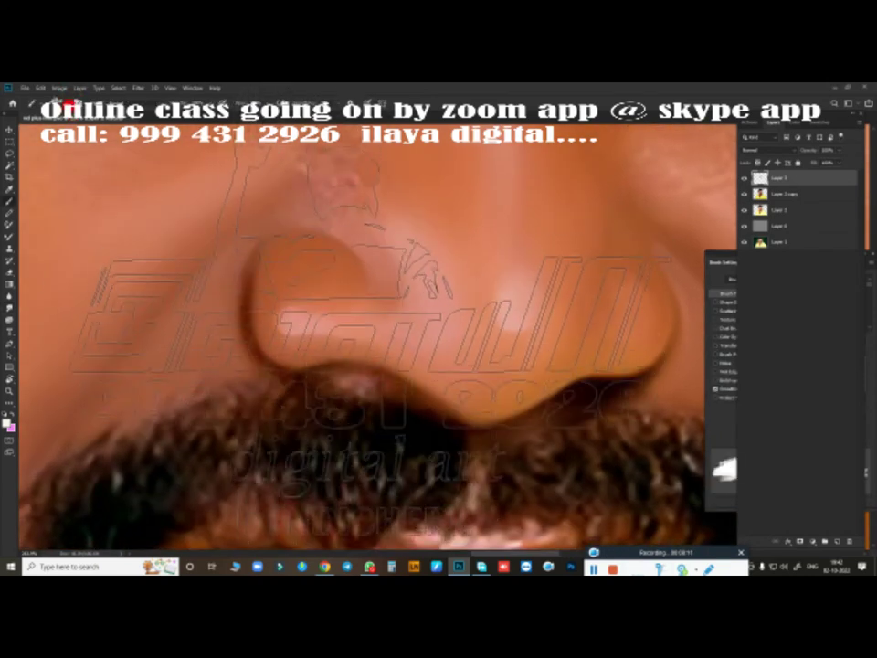
right_click(444, 400)
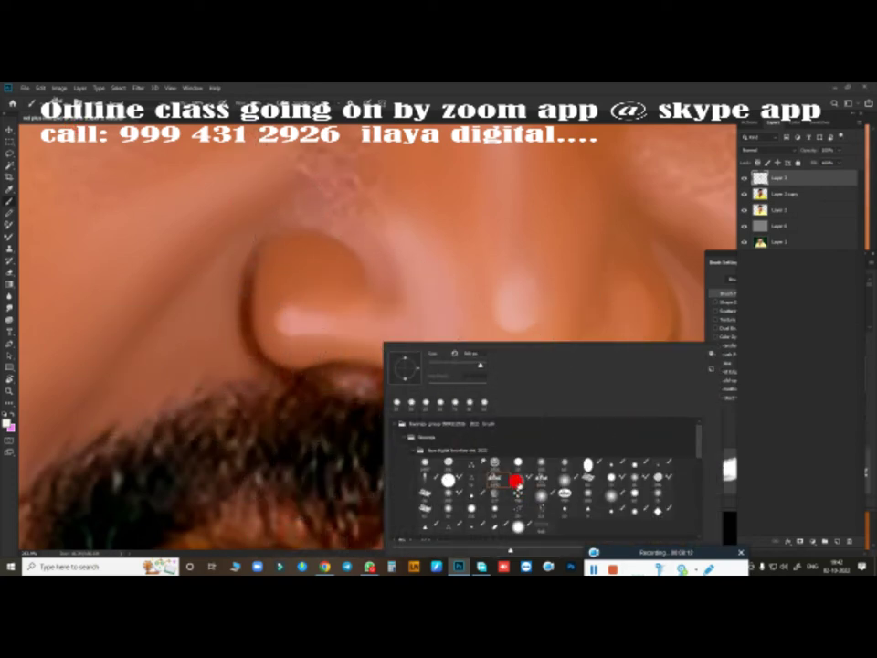
left_click(516, 481)
left_click(549, 239)
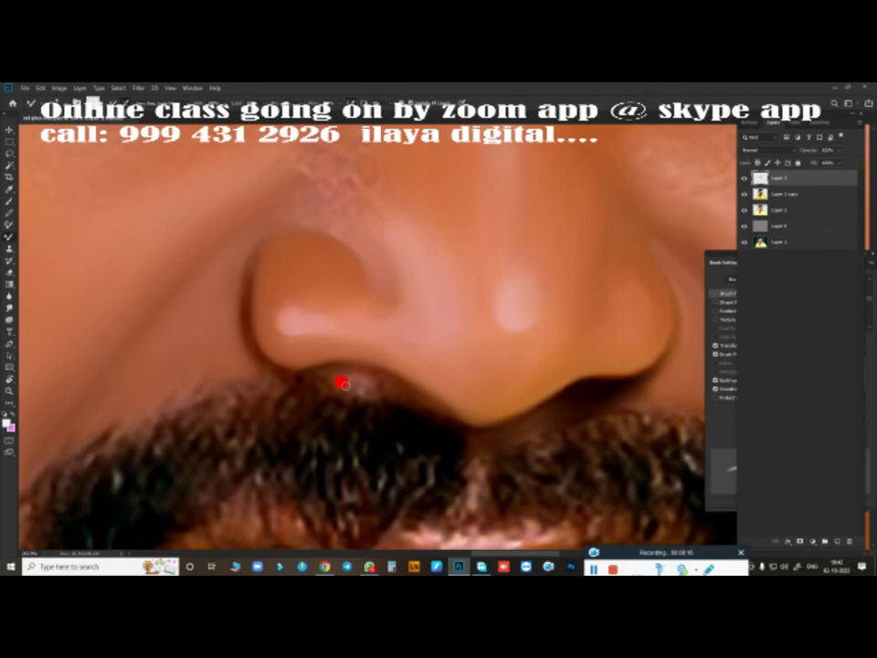
- Paint a crisp dark outline along the nostril edge and up its side
left_click_drag(299, 374, 311, 370)
left_click_drag(272, 361, 296, 373)
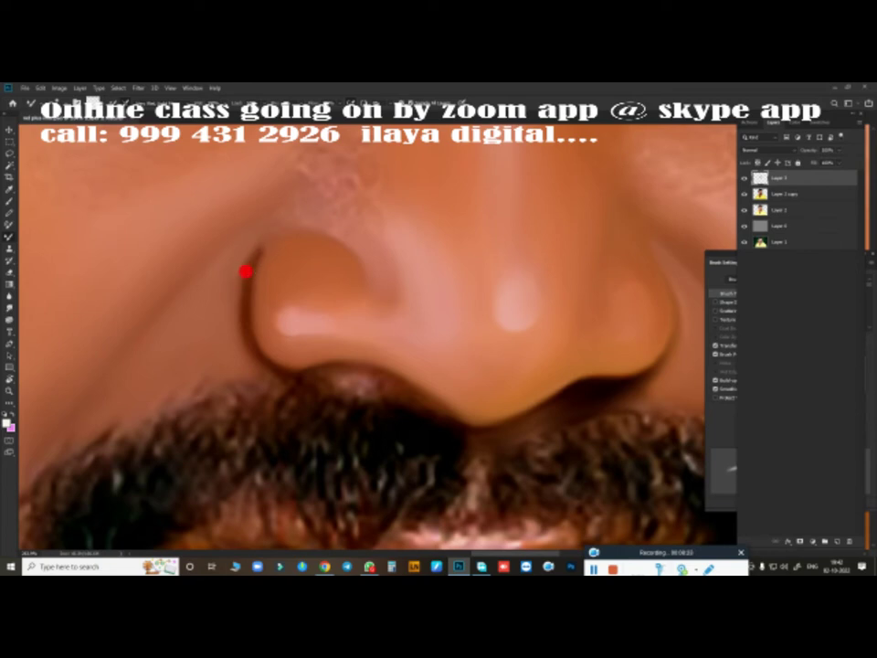
left_click_drag(264, 246, 302, 230)
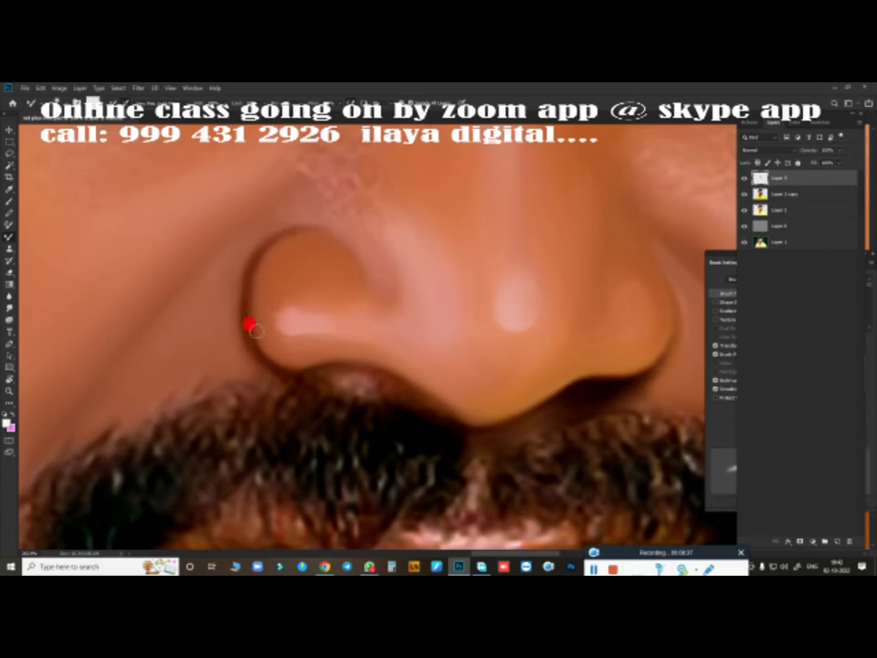
mouse_move(236, 282)
left_mouse_down()
mouse_move(242, 261)
mouse_move(295, 206)
left_mouse_up()
mouse_move(238, 277)
left_mouse_down()
mouse_move(254, 237)
mouse_move(233, 285)
mouse_move(260, 232)
mouse_move(237, 307)
mouse_move(244, 274)
mouse_move(234, 280)
mouse_move(238, 348)
mouse_move(227, 304)
mouse_move(261, 379)
mouse_move(320, 382)
mouse_move(235, 391)
mouse_move(204, 380)
mouse_move(216, 387)
mouse_move(156, 300)
mouse_move(185, 260)
left_mouse_up()
- Darken the nostril base and the shadow beneath the nose above the moustache
mouse_move(270, 187)
left_mouse_down()
mouse_move(106, 340)
mouse_move(43, 451)
mouse_move(339, 395)
mouse_move(307, 372)
mouse_move(321, 364)
left_mouse_up()
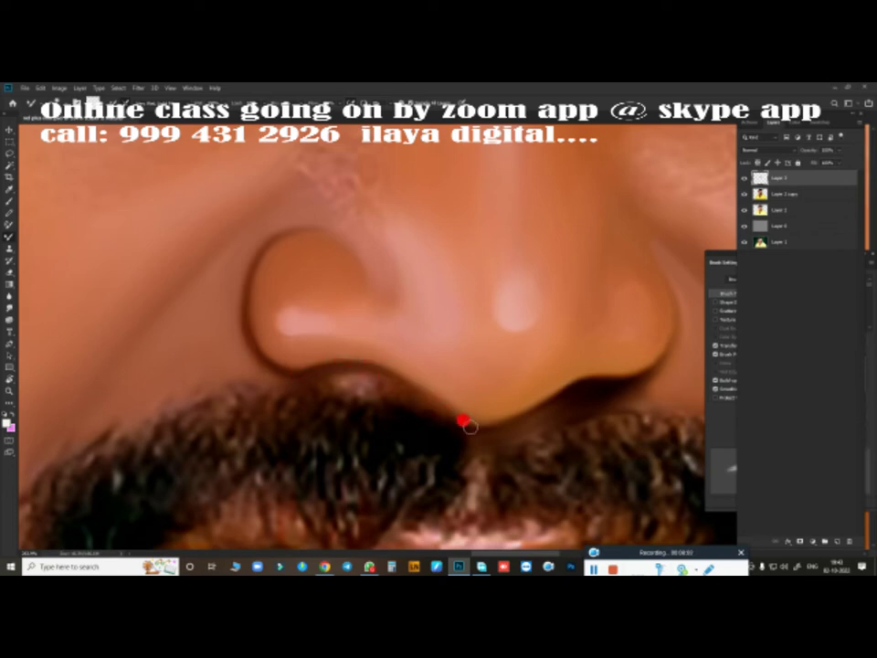
mouse_move(427, 400)
left_mouse_down()
mouse_move(442, 416)
mouse_move(403, 383)
mouse_move(408, 391)
left_mouse_up()
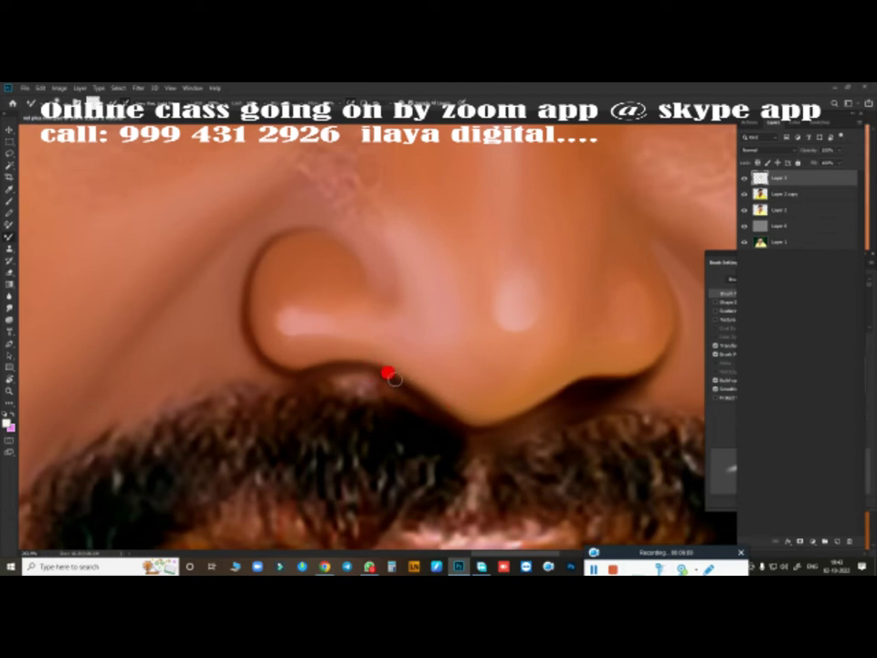
mouse_move(345, 363)
left_mouse_down()
mouse_move(401, 415)
mouse_move(562, 389)
mouse_move(550, 398)
left_mouse_up()
left_click_drag(462, 451, 449, 419)
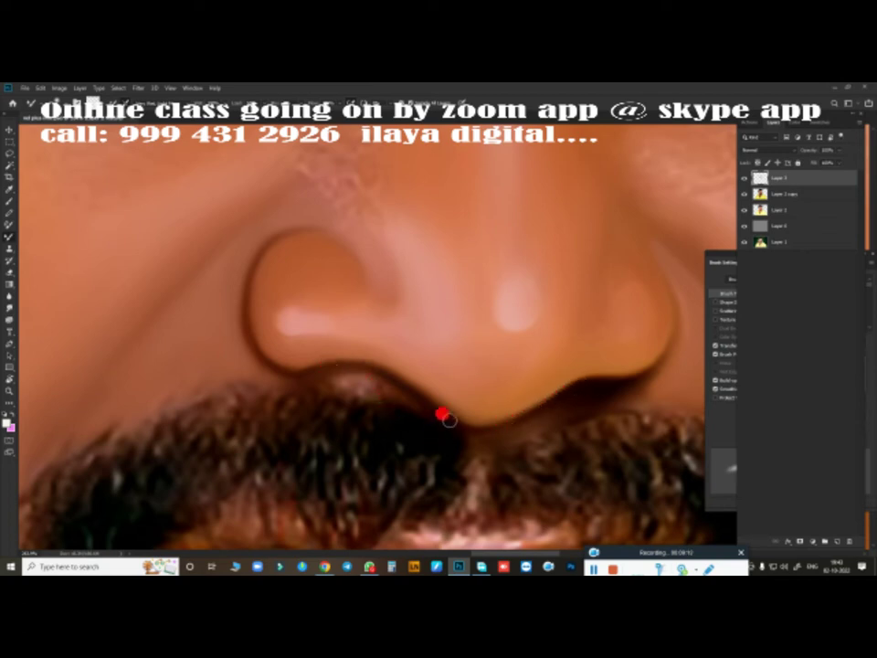
mouse_move(508, 424)
left_mouse_down()
mouse_move(548, 403)
mouse_move(538, 411)
mouse_move(292, 376)
mouse_move(446, 341)
left_mouse_up()
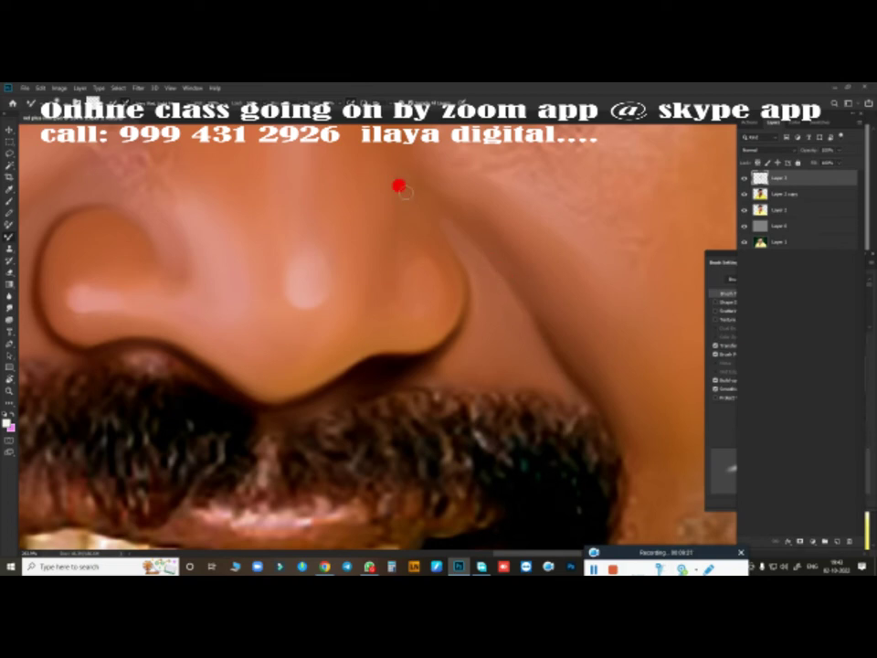
left_click_drag(369, 412, 523, 408)
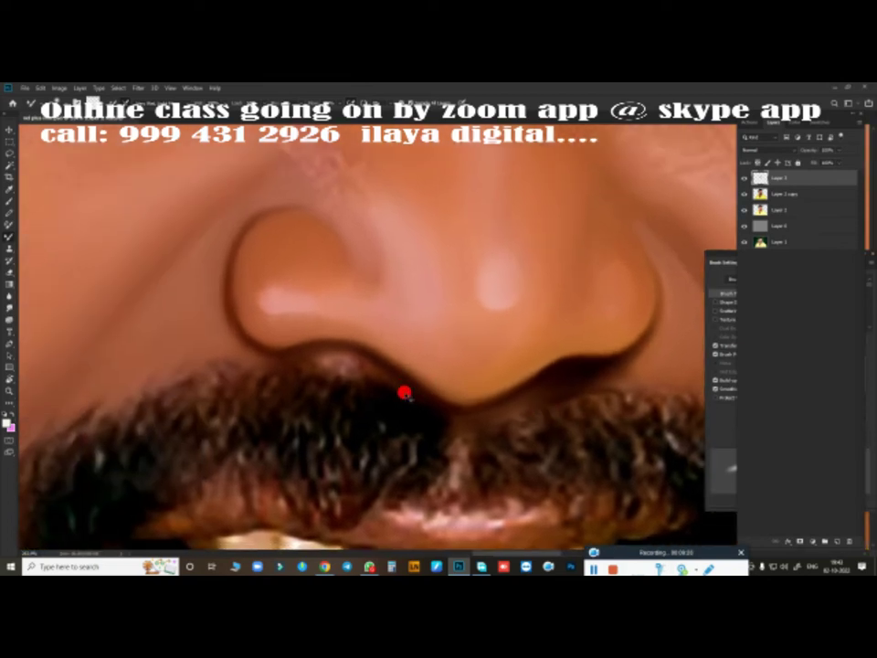
scroll(405, 393, "down", 5)
scroll(329, 417, "up", 2)
scroll(349, 437, "down", 2)
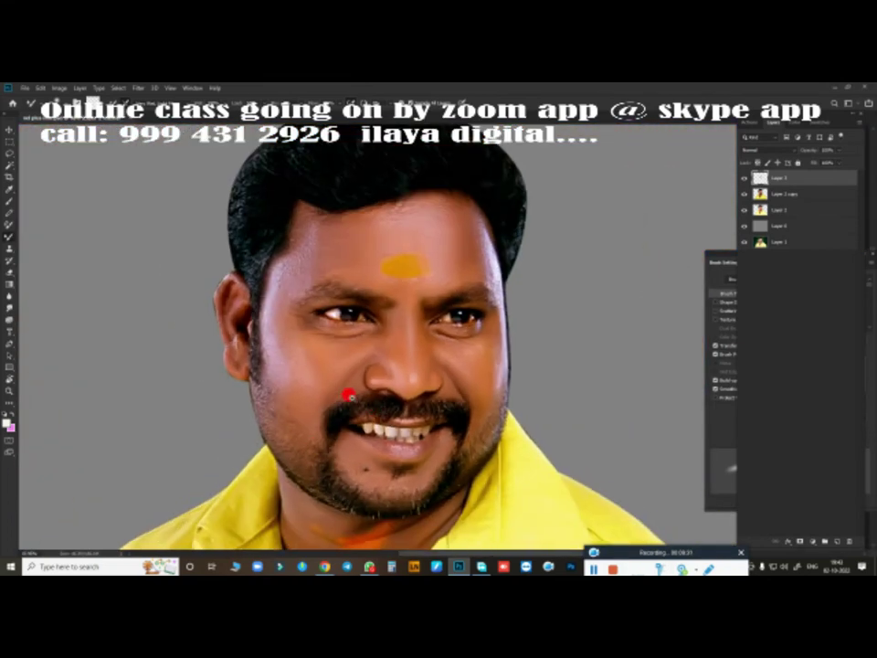
scroll(348, 396, "up", 3)
scroll(401, 417, "up", 1)
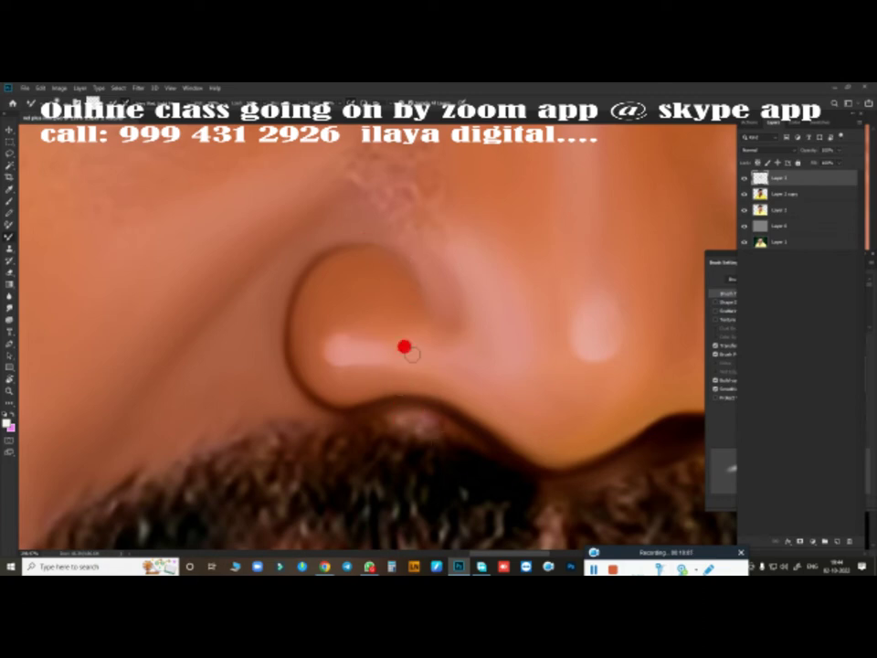
scroll(338, 367, "down", 5)
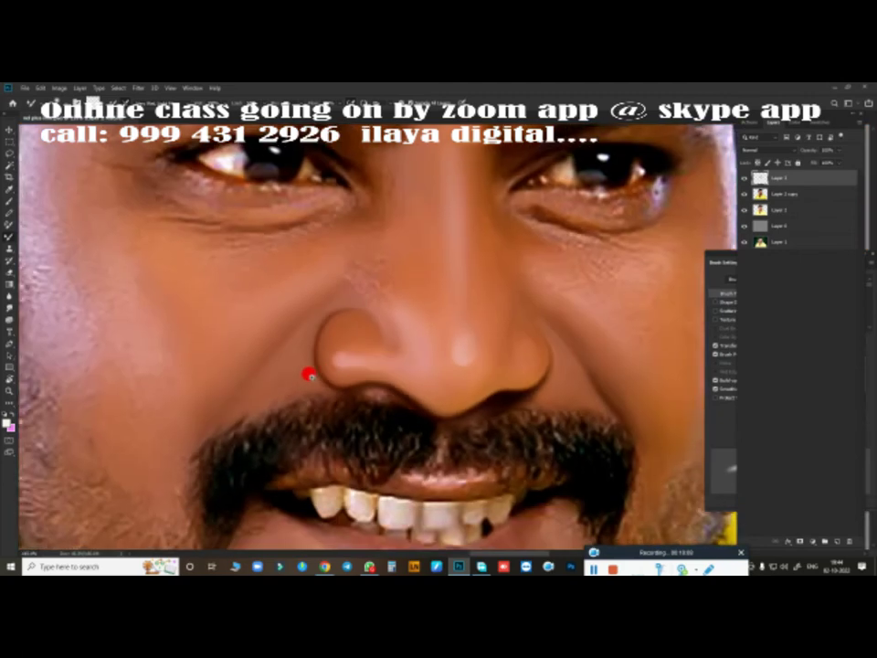
scroll(307, 372, "up", 2)
scroll(302, 364, "up", 2)
scroll(330, 373, "down", 3)
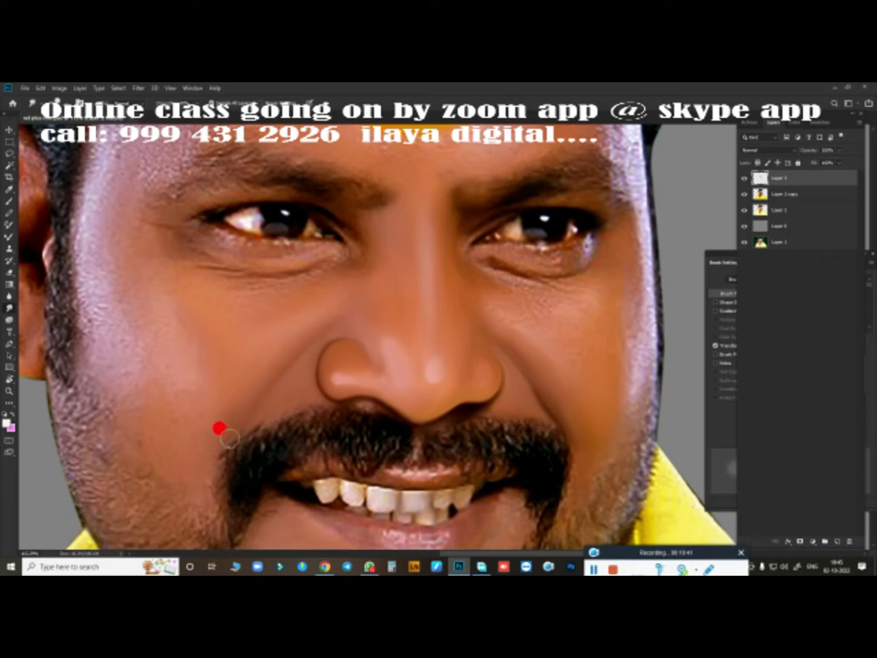
scroll(504, 399, "down", 5, "alt")
mouse_move(480, 420)
left_mouse_down()
mouse_move(358, 429)
mouse_move(470, 295)
left_mouse_up()
scroll(443, 329, "up", 2)
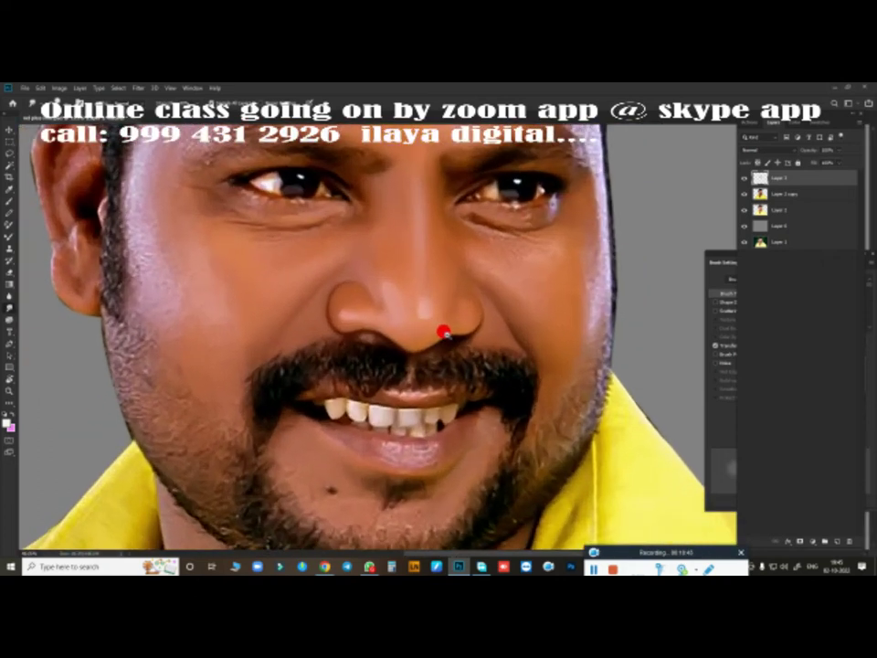
scroll(452, 333, "up", 2)
scroll(367, 416, "up", 2)
scroll(367, 414, "down", 1)
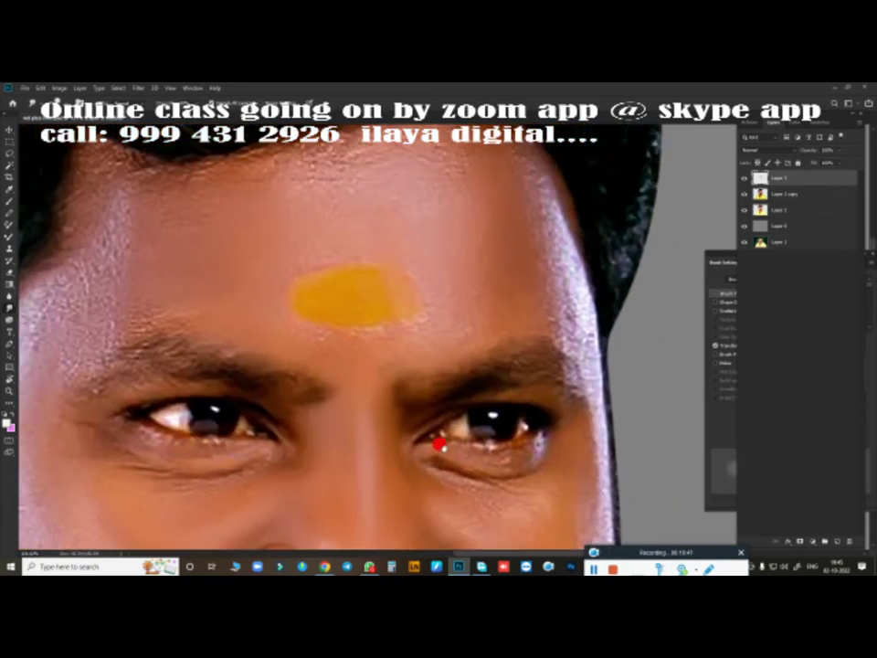
scroll(438, 447, "down", 2)
left_click_drag(462, 391, 463, 247)
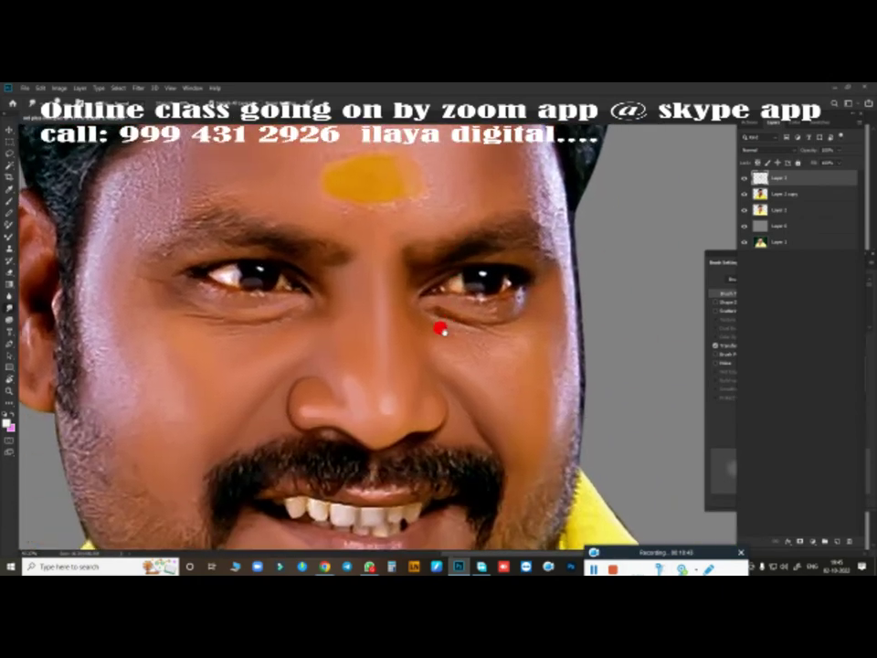
mouse_move(441, 329)
left_mouse_down()
mouse_move(406, 392)
mouse_move(426, 427)
left_mouse_up()
- Extend the yellow tilak mark further left across the forehead centre above the brows
left_click_drag(417, 278, 426, 332)
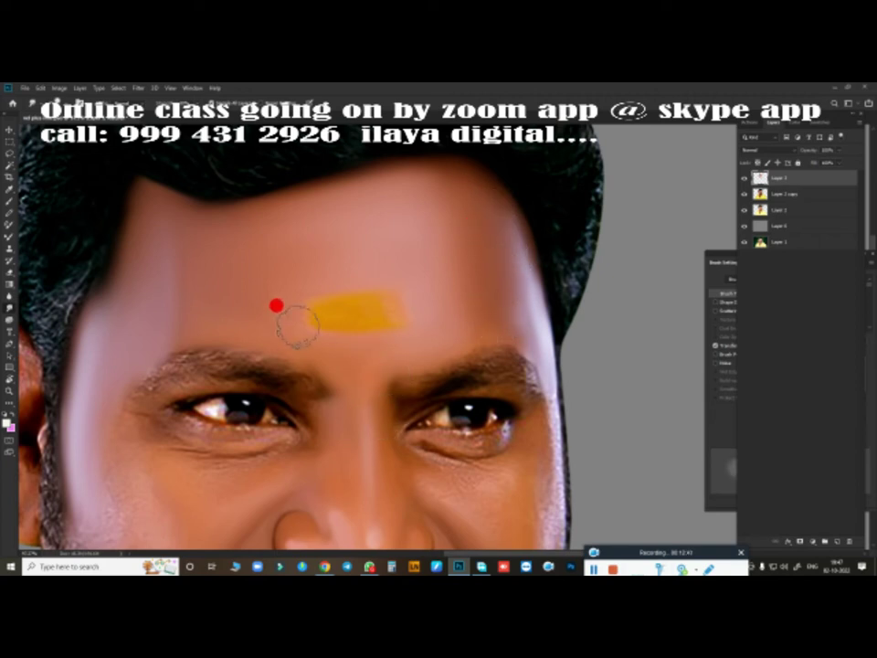
left_click_drag(320, 315, 324, 313)
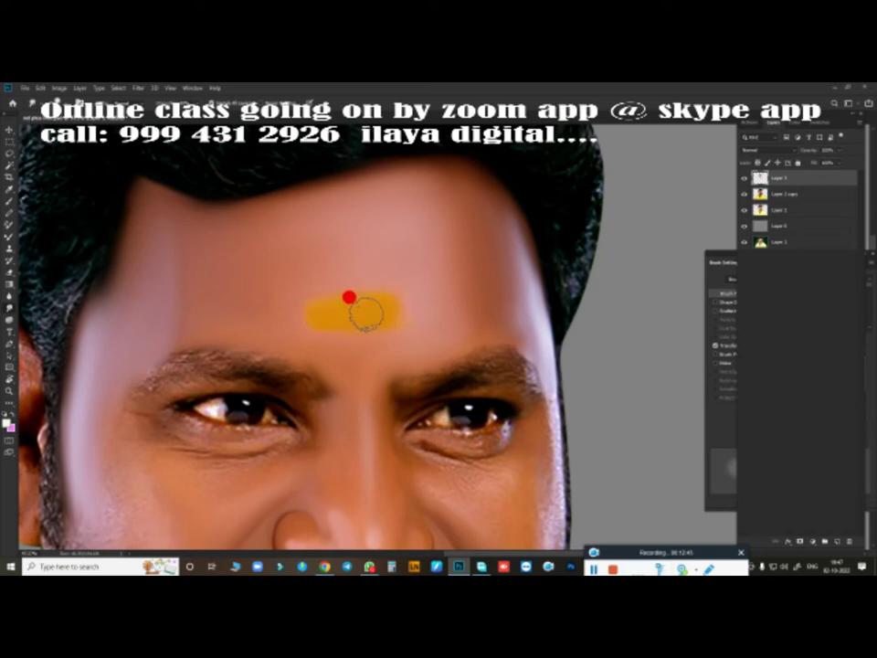
left_click_drag(396, 387, 444, 193)
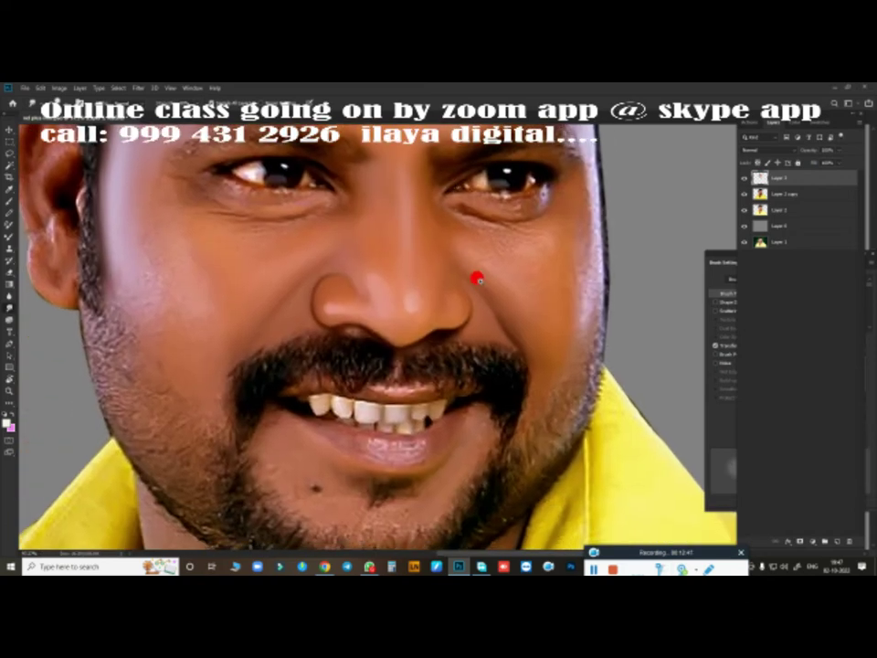
- Zoom in on the right-hand eye and switch to the blending brush with the B shortcut
scroll(457, 283, "down", 3)
scroll(474, 255, "up", 1)
scroll(484, 274, "up", 2)
scroll(498, 293, "up", 2)
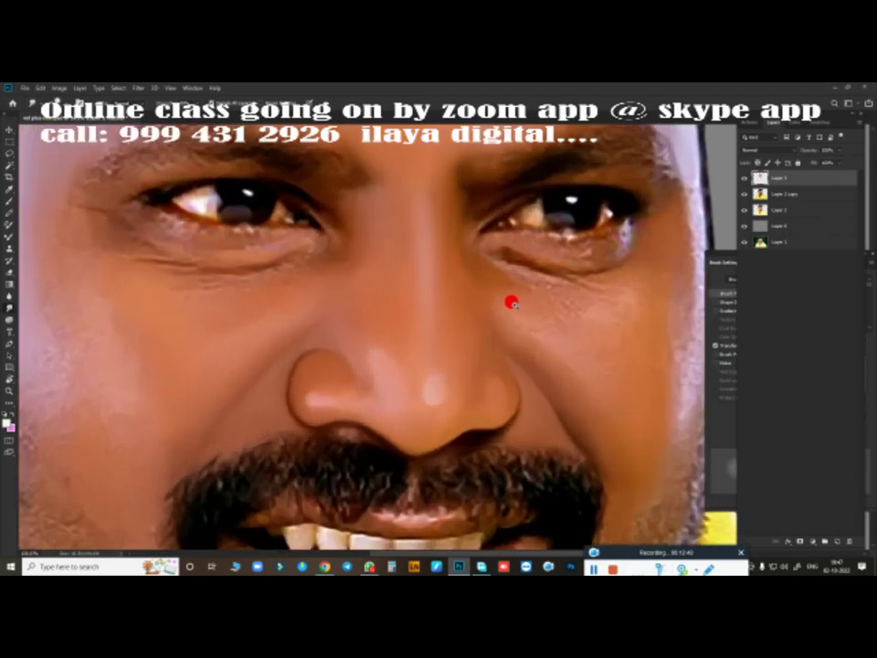
scroll(511, 302, "up", 1)
scroll(554, 263, "up", 1)
scroll(375, 381, "up", 1)
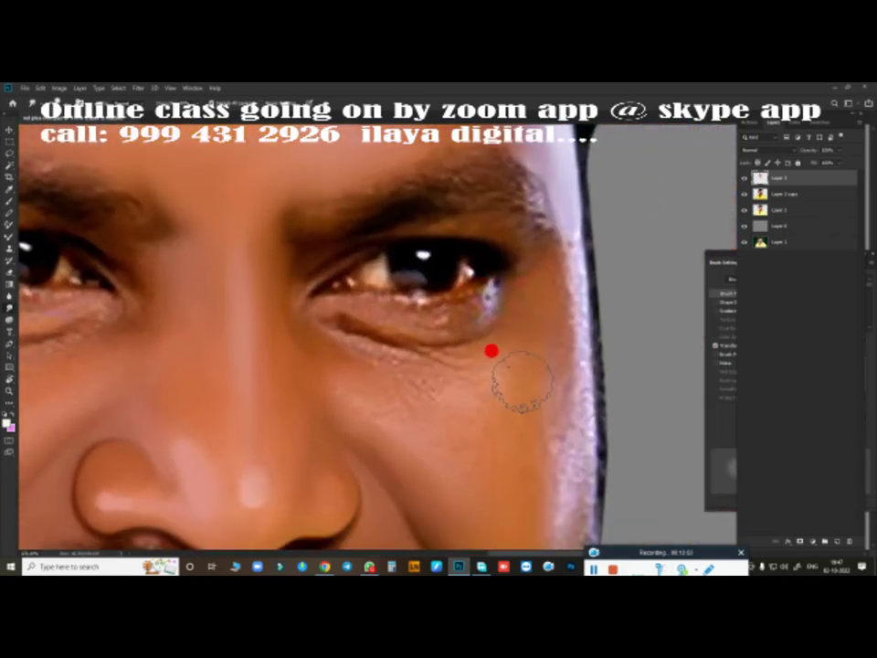
key("b")
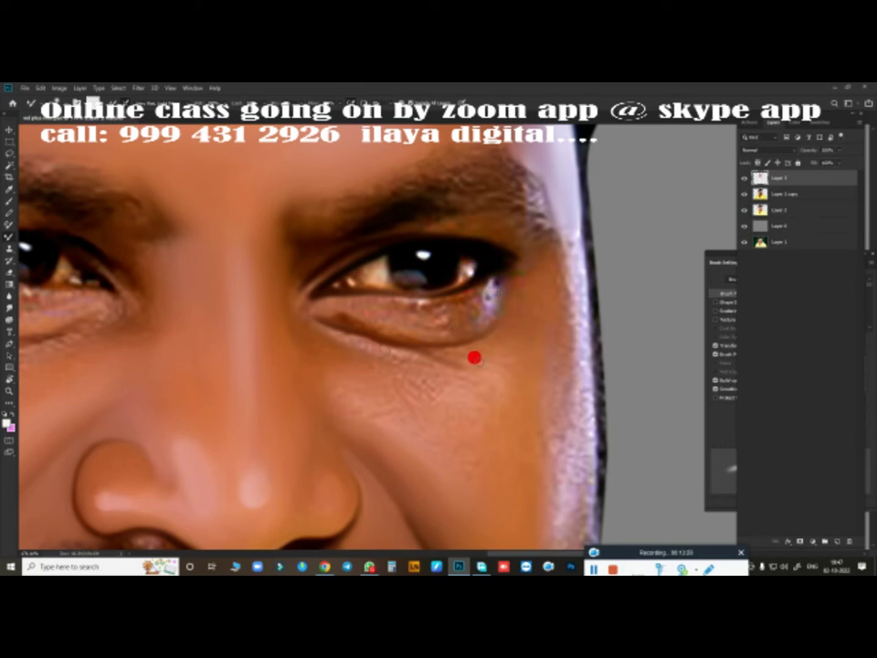
- Blend away the pinkish patches along the right eye's lower eyelid toward its corner
scroll(425, 257, "up", 1)
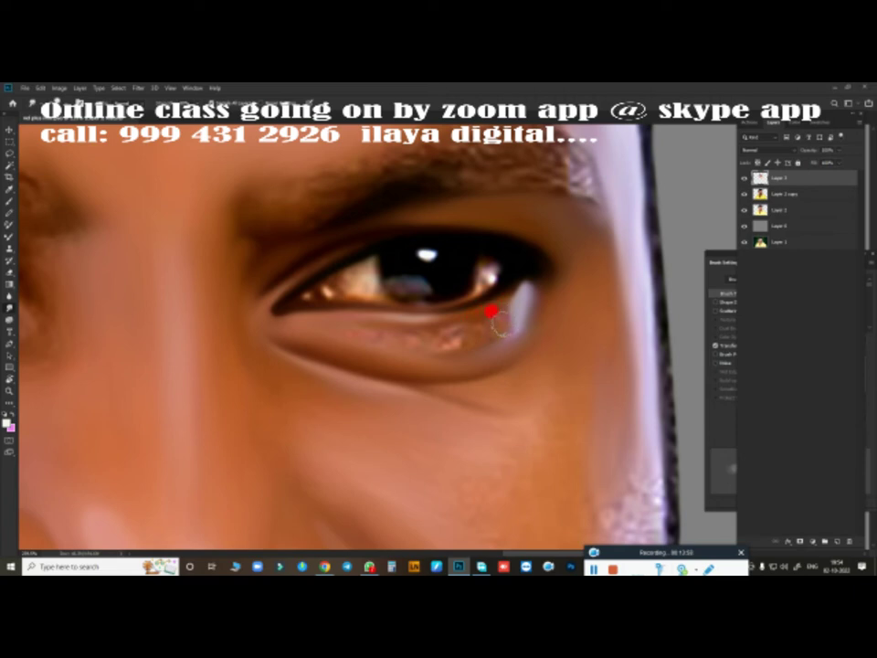
left_click_drag(470, 320, 350, 322)
left_click_drag(416, 336, 487, 315)
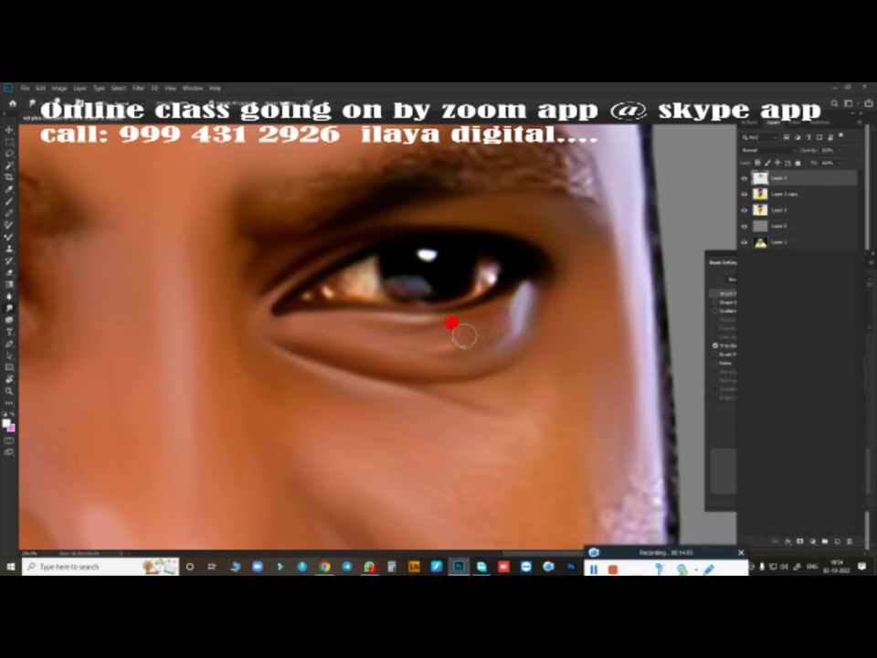
left_click_drag(467, 334, 492, 314)
mouse_move(491, 326)
left_mouse_down()
mouse_move(505, 309)
mouse_move(465, 348)
mouse_move(441, 341)
mouse_move(459, 337)
mouse_move(375, 337)
mouse_move(452, 326)
left_mouse_up()
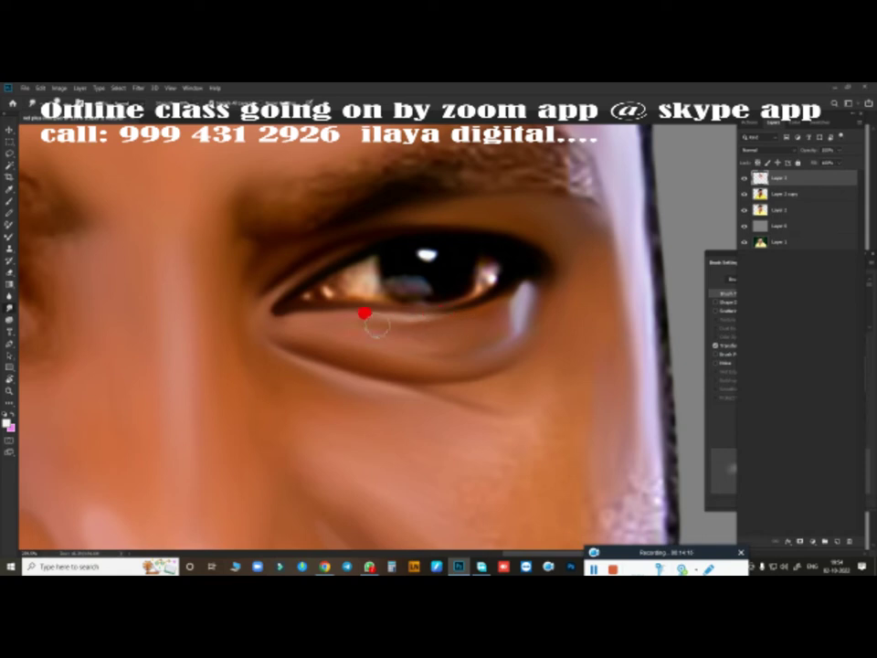
mouse_move(377, 325)
left_mouse_down()
mouse_move(424, 328)
mouse_move(326, 314)
mouse_move(449, 319)
mouse_move(425, 333)
mouse_move(463, 328)
mouse_move(400, 343)
mouse_move(416, 313)
mouse_move(366, 332)
mouse_move(394, 325)
mouse_move(345, 324)
mouse_move(435, 337)
mouse_move(491, 331)
left_mouse_up()
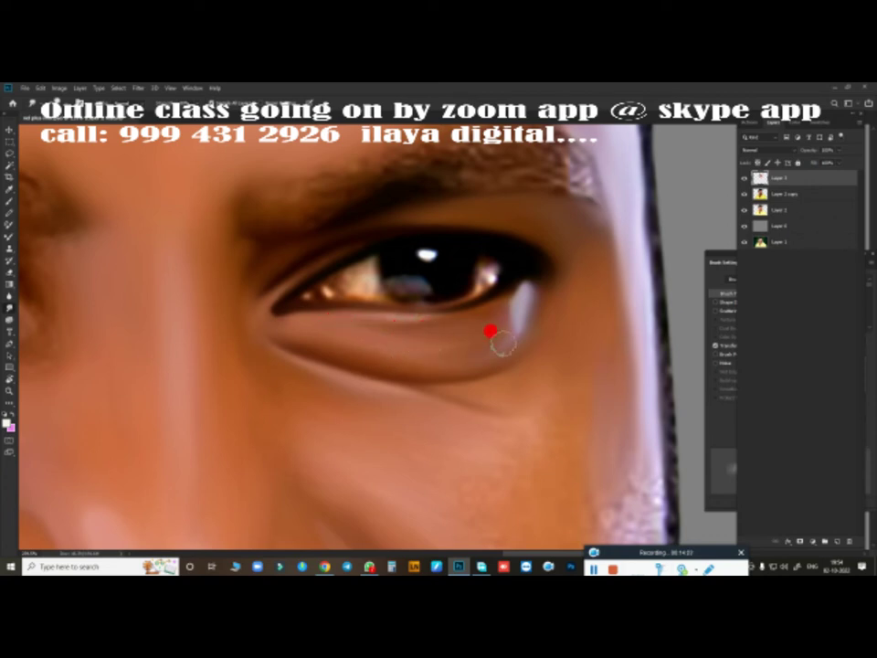
- Smooth the upper lash line, outer eye corner and top hairs of the eyebrow
mouse_move(373, 333)
left_mouse_down()
mouse_move(319, 272)
mouse_move(282, 286)
mouse_move(382, 239)
mouse_move(355, 219)
mouse_move(284, 284)
mouse_move(562, 252)
mouse_move(486, 227)
left_mouse_up()
mouse_move(551, 272)
left_mouse_down()
mouse_move(552, 292)
mouse_move(502, 351)
left_mouse_up()
mouse_move(409, 362)
left_mouse_down()
mouse_move(490, 348)
mouse_move(424, 358)
mouse_move(427, 311)
mouse_move(405, 279)
mouse_move(355, 397)
left_mouse_up()
mouse_move(428, 277)
left_mouse_down()
mouse_move(460, 250)
mouse_move(456, 220)
mouse_move(464, 223)
mouse_move(389, 192)
mouse_move(410, 188)
mouse_move(440, 190)
mouse_move(470, 229)
mouse_move(397, 225)
mouse_move(263, 245)
mouse_move(255, 259)
mouse_move(202, 271)
mouse_move(189, 294)
mouse_move(194, 310)
mouse_move(175, 315)
mouse_move(182, 257)
mouse_move(166, 264)
mouse_move(227, 256)
mouse_move(140, 323)
mouse_move(347, 278)
mouse_move(358, 272)
mouse_move(358, 257)
mouse_move(397, 257)
mouse_move(396, 233)
mouse_move(405, 228)
mouse_move(466, 230)
mouse_move(496, 219)
mouse_move(525, 269)
mouse_move(502, 272)
mouse_move(515, 287)
mouse_move(415, 270)
mouse_move(463, 261)
mouse_move(482, 233)
mouse_move(449, 196)
mouse_move(348, 191)
mouse_move(312, 247)
mouse_move(216, 252)
mouse_move(170, 266)
mouse_move(334, 272)
mouse_move(202, 294)
mouse_move(189, 308)
mouse_move(209, 318)
mouse_move(413, 266)
mouse_move(471, 276)
mouse_move(267, 243)
mouse_move(215, 274)
mouse_move(509, 231)
mouse_move(458, 192)
mouse_move(450, 195)
mouse_move(463, 202)
mouse_move(480, 274)
mouse_move(469, 260)
left_mouse_up()
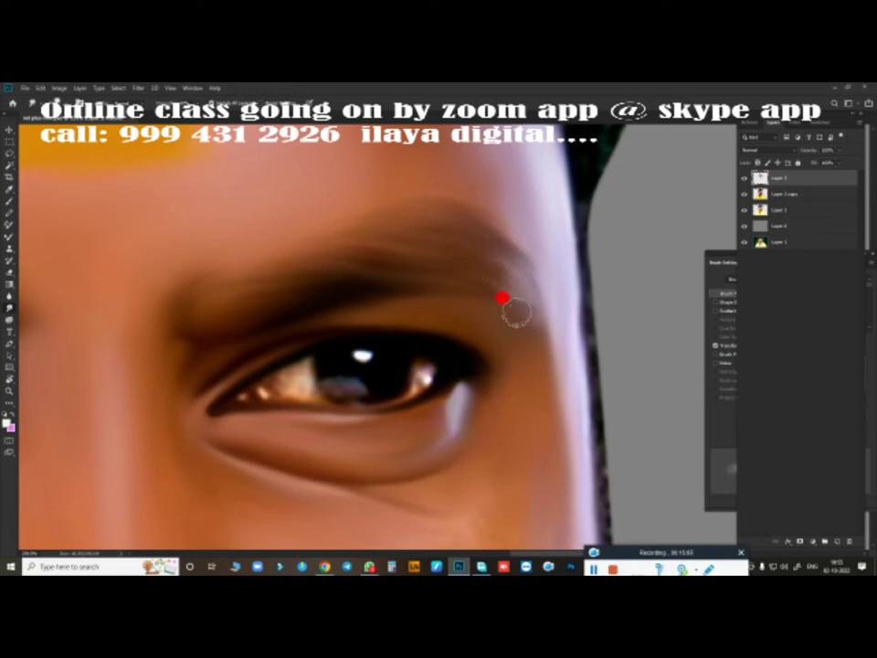
- Blend the skin downward from the right eye's outer corner in one long stroke
mouse_move(520, 317)
left_mouse_down()
mouse_move(512, 354)
mouse_move(514, 335)
mouse_move(447, 358)
mouse_move(424, 343)
mouse_move(423, 353)
mouse_move(458, 371)
mouse_move(427, 364)
mouse_move(487, 237)
mouse_move(572, 498)
left_mouse_up()
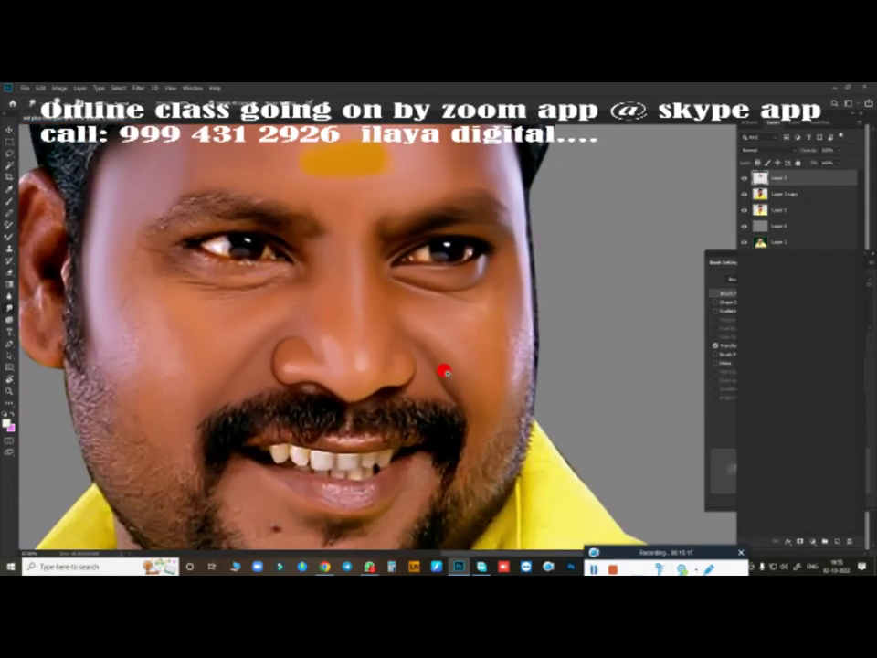
scroll(466, 343, "up", 2)
scroll(457, 320, "up", 2)
scroll(443, 366, "up", 2)
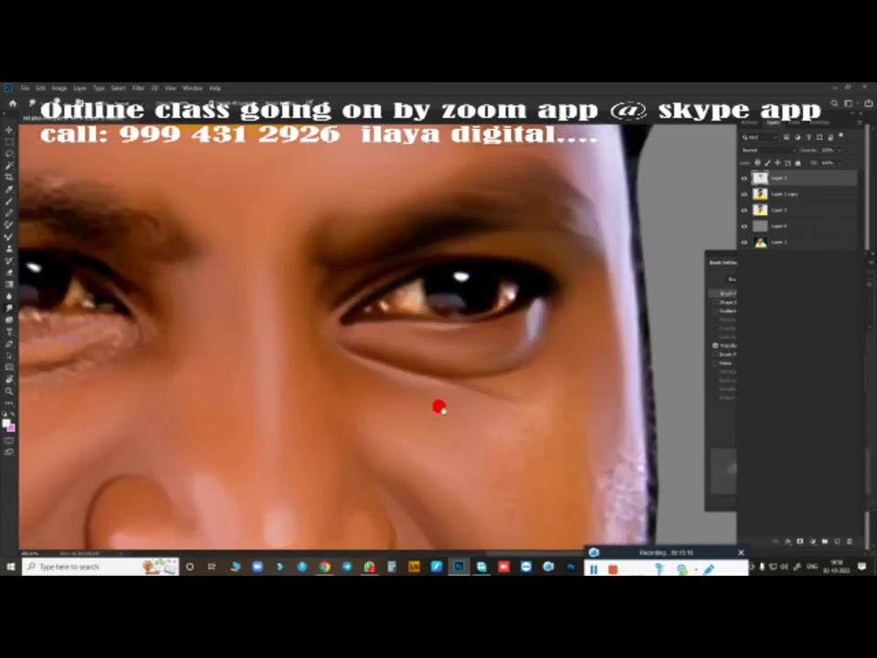
scroll(402, 393, "up", 1)
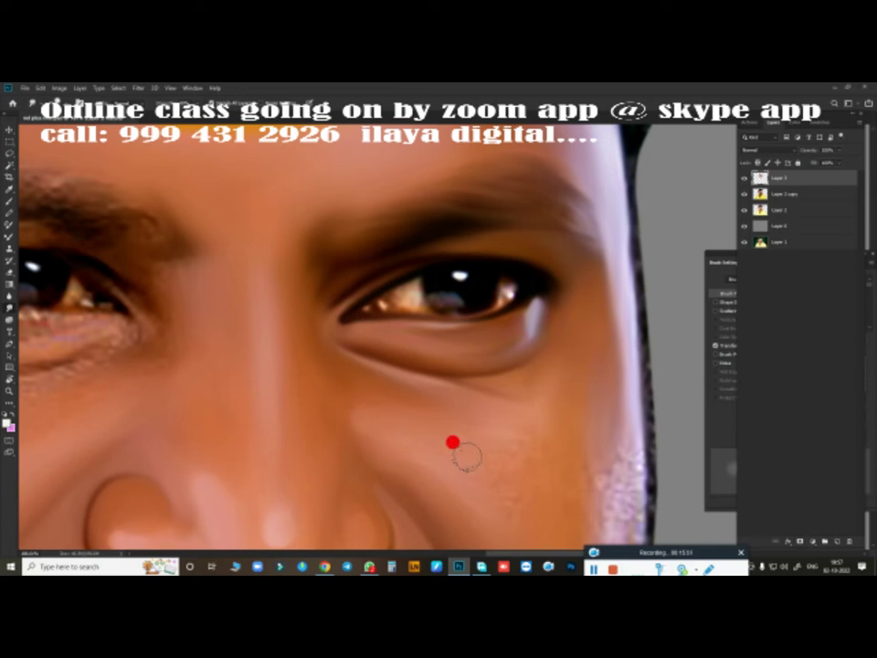
- Blend the cheek skin beside the nose and open the full Brush Settings panel
scroll(421, 326, "down", 3)
scroll(322, 284, "down", 1)
mouse_move(309, 286)
left_mouse_down()
mouse_move(340, 375)
mouse_move(221, 378)
mouse_move(215, 317)
mouse_move(270, 427)
mouse_move(345, 369)
mouse_move(364, 382)
mouse_move(378, 367)
mouse_move(432, 387)
mouse_move(472, 375)
mouse_move(462, 369)
mouse_move(552, 219)
mouse_move(504, 332)
mouse_move(499, 300)
mouse_move(462, 316)
mouse_move(466, 348)
mouse_move(455, 353)
mouse_move(488, 323)
mouse_move(466, 319)
mouse_move(449, 288)
mouse_move(451, 228)
mouse_move(447, 283)
mouse_move(447, 212)
mouse_move(400, 292)
mouse_move(378, 298)
mouse_move(411, 249)
mouse_move(425, 198)
mouse_move(397, 273)
mouse_move(374, 300)
mouse_move(406, 257)
mouse_move(419, 255)
mouse_move(418, 311)
mouse_move(401, 344)
mouse_move(362, 303)
mouse_move(376, 314)
mouse_move(413, 241)
mouse_move(418, 256)
mouse_move(403, 261)
mouse_move(425, 333)
mouse_move(284, 235)
mouse_move(333, 263)
mouse_move(319, 245)
mouse_move(386, 250)
mouse_move(383, 278)
mouse_move(372, 273)
mouse_move(360, 286)
mouse_move(317, 267)
mouse_move(356, 313)
mouse_move(370, 307)
mouse_move(458, 319)
mouse_move(474, 272)
mouse_move(480, 298)
mouse_move(480, 276)
mouse_move(476, 288)
left_mouse_up()
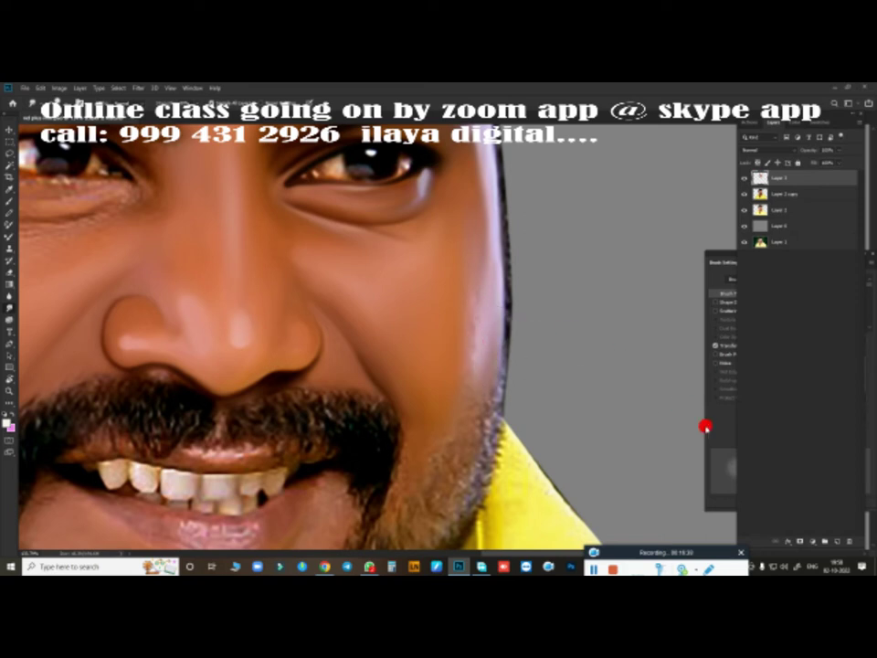
left_click(713, 427)
- Select the brush's Transfer section and smooth the right jawline with up-and-down strokes
left_click(731, 346)
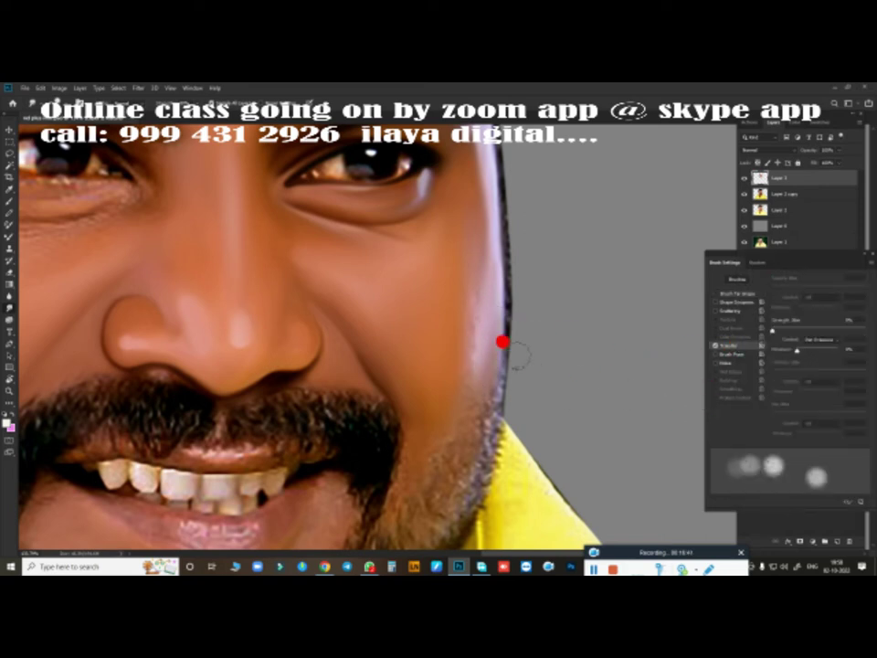
mouse_move(467, 351)
left_mouse_down()
mouse_move(462, 284)
mouse_move(454, 310)
mouse_move(458, 272)
mouse_move(445, 359)
mouse_move(456, 329)
mouse_move(456, 409)
mouse_move(475, 362)
mouse_move(474, 389)
left_mouse_up()
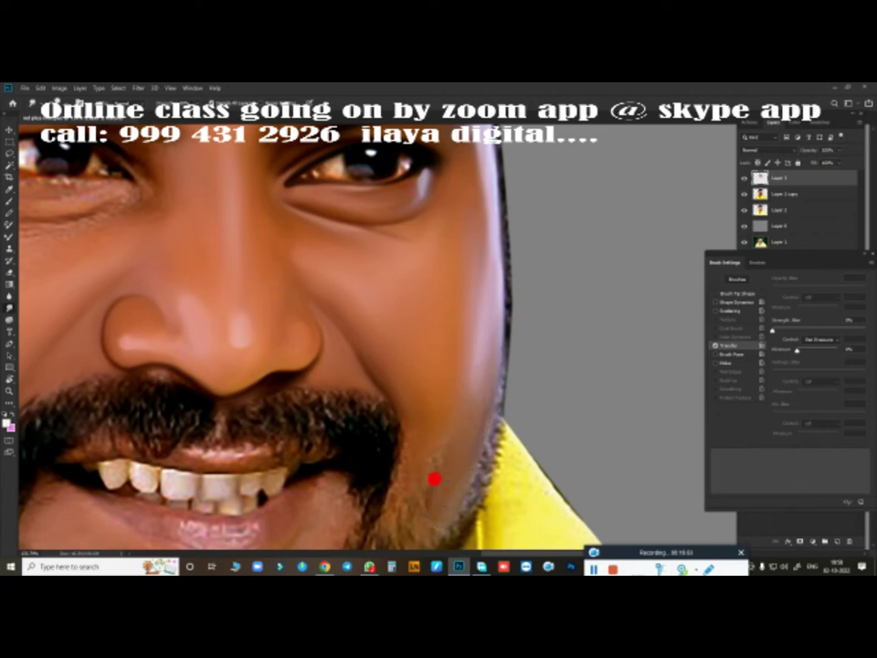
mouse_move(434, 478)
left_mouse_down()
mouse_move(458, 365)
mouse_move(455, 274)
mouse_move(413, 372)
mouse_move(398, 366)
mouse_move(366, 325)
mouse_move(374, 332)
mouse_move(396, 271)
mouse_move(406, 417)
mouse_move(396, 440)
mouse_move(398, 414)
mouse_move(416, 449)
mouse_move(424, 410)
mouse_move(434, 413)
mouse_move(416, 474)
mouse_move(395, 379)
mouse_move(394, 476)
mouse_move(429, 478)
mouse_move(466, 307)
mouse_move(462, 372)
mouse_move(455, 391)
mouse_move(454, 355)
mouse_move(454, 394)
mouse_move(461, 340)
mouse_move(451, 417)
mouse_move(435, 431)
mouse_move(450, 402)
left_mouse_up()
- Blend the outer edge of the right cheek up to beside the eye
scroll(425, 452, "down", 3)
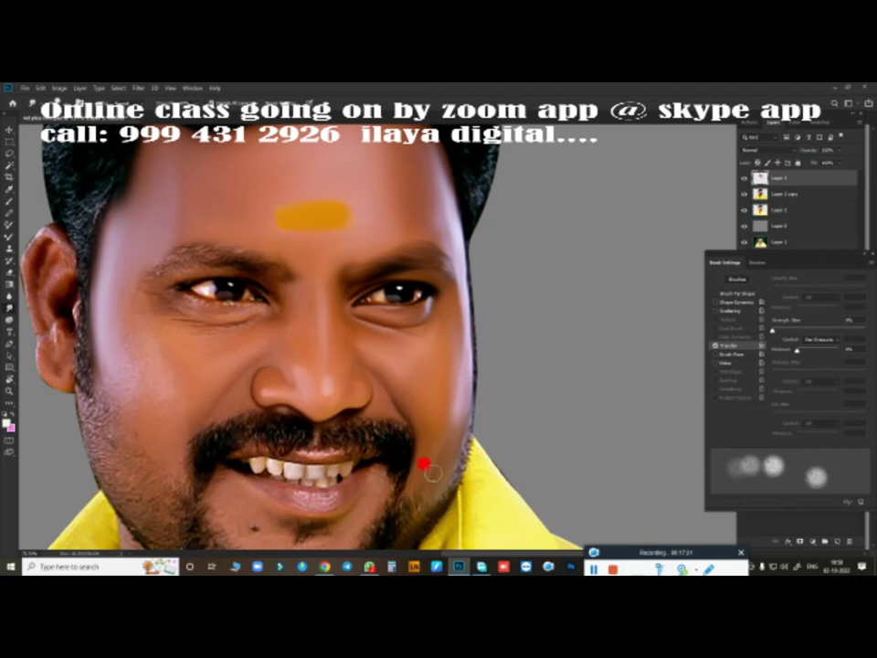
mouse_move(433, 471)
left_mouse_down()
mouse_move(462, 372)
mouse_move(462, 317)
mouse_move(447, 387)
left_mouse_up()
scroll(455, 316, "up", 3)
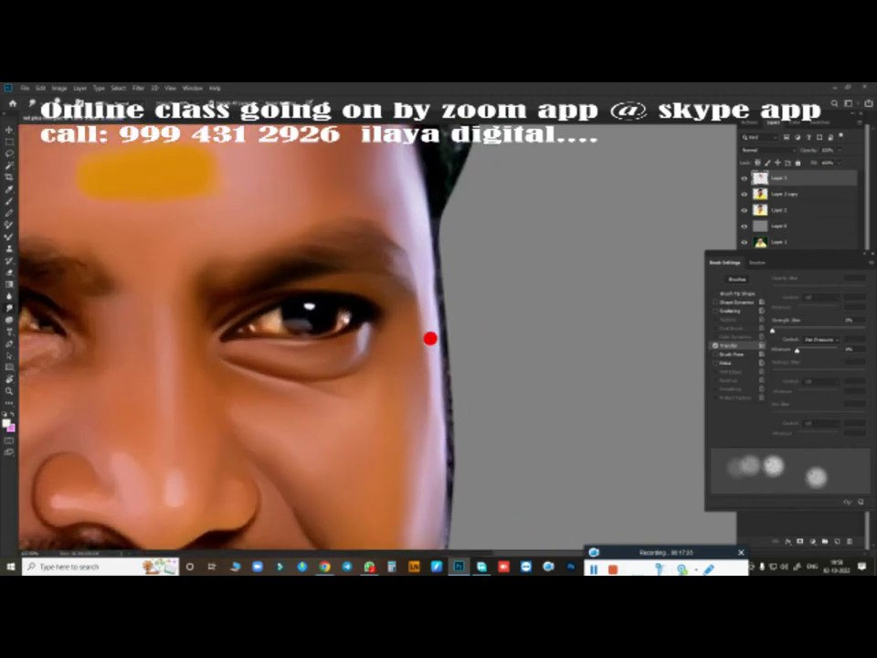
mouse_move(430, 339)
left_mouse_down()
mouse_move(402, 221)
mouse_move(411, 249)
mouse_move(409, 220)
mouse_move(429, 362)
mouse_move(421, 329)
mouse_move(428, 413)
mouse_move(421, 362)
mouse_move(425, 378)
mouse_move(414, 407)
mouse_move(425, 372)
mouse_move(421, 324)
mouse_move(427, 420)
mouse_move(434, 380)
left_mouse_up()
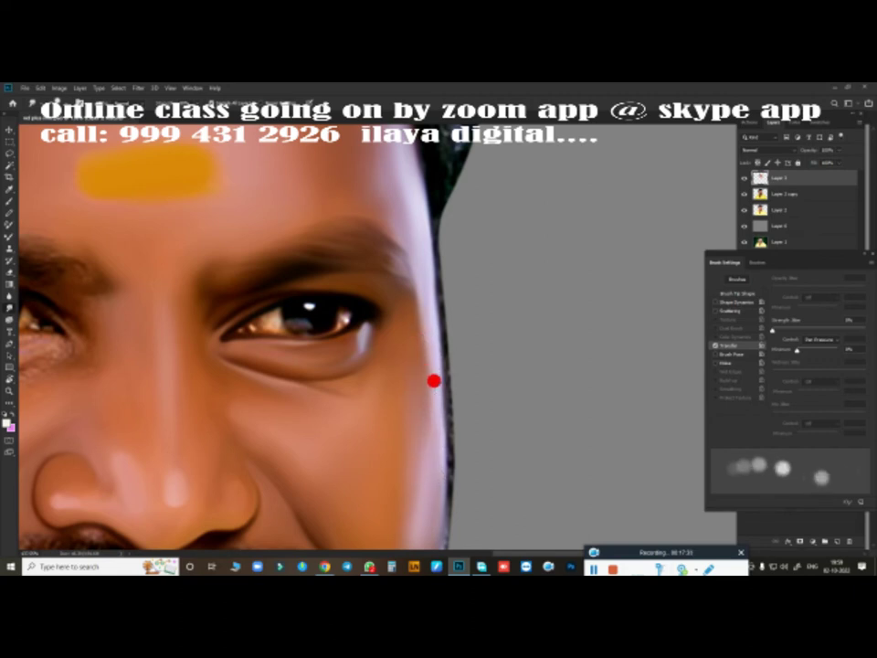
- Zoom in closely on the right eye
scroll(408, 387, "down", 5)
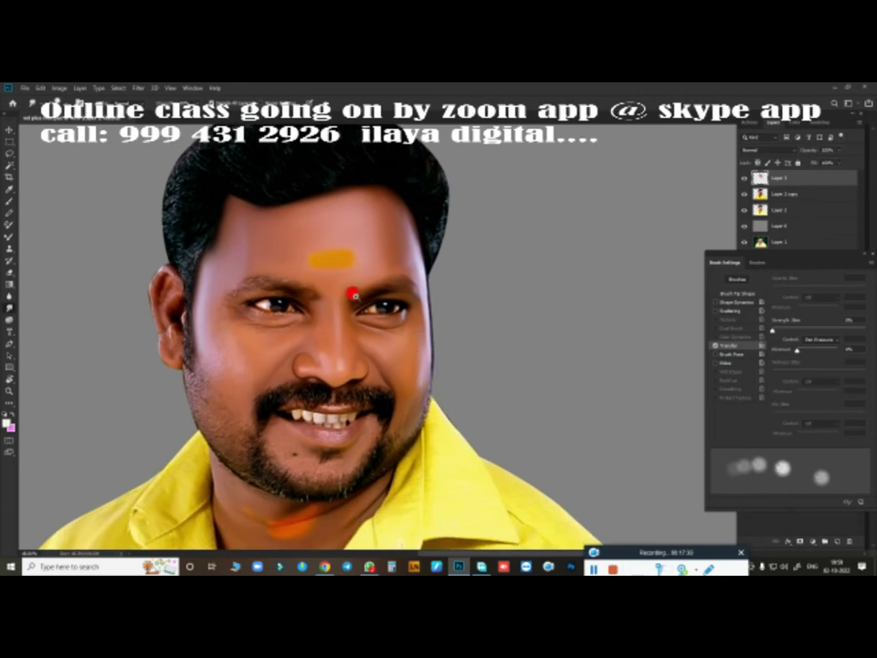
scroll(352, 294, "up", 1)
scroll(370, 294, "up", 1)
scroll(372, 317, "up", 1)
scroll(401, 278, "up", 3)
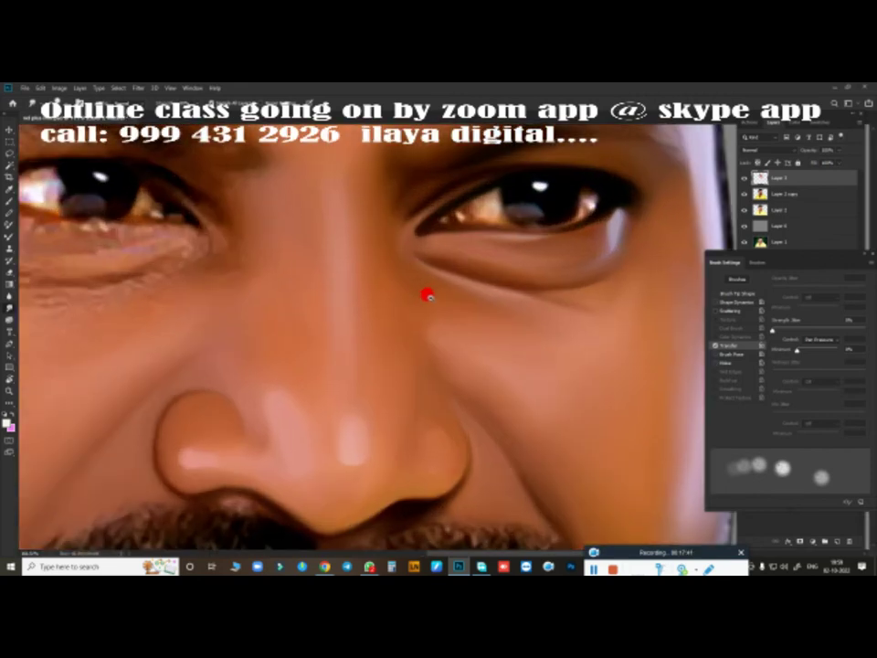
scroll(470, 254, "up", 1)
scroll(391, 326, "up", 2)
scroll(396, 346, "up", 1)
scroll(406, 359, "up", 1)
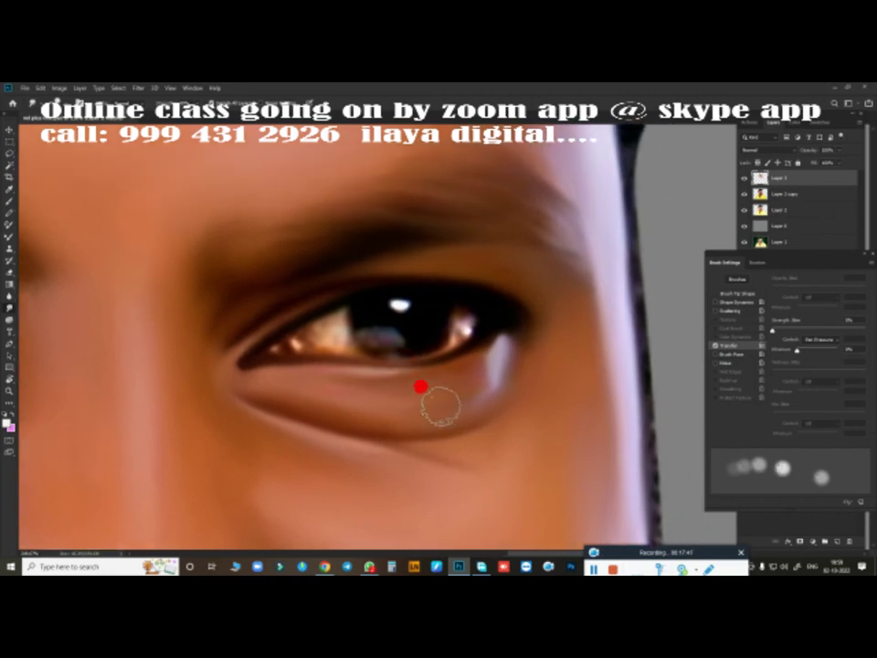
- Select a circle around the right iris, feather it, and paint the iris solid black
key("v")
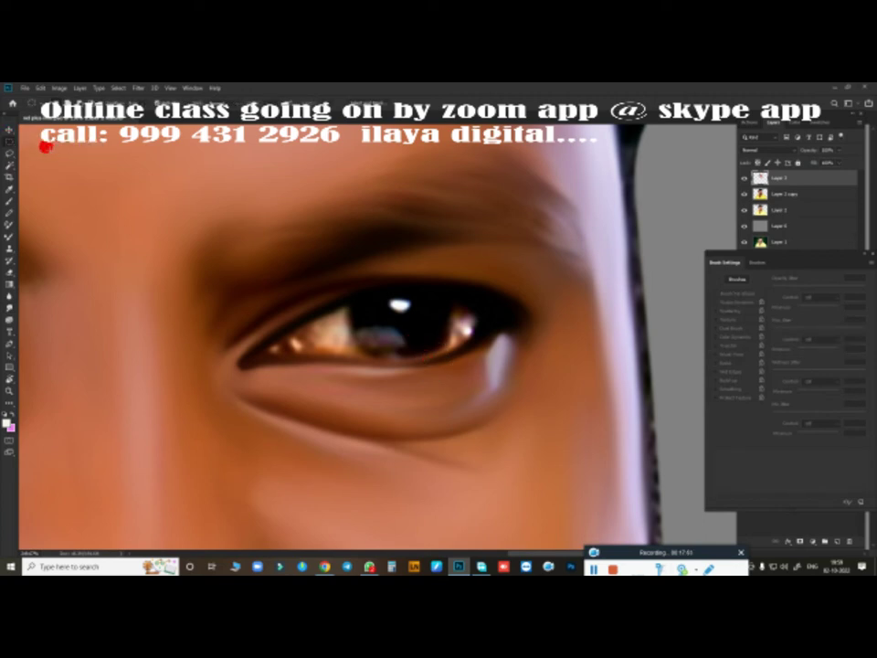
mouse_move(400, 318)
left_mouse_down()
mouse_move(434, 344)
mouse_move(430, 331)
left_mouse_up()
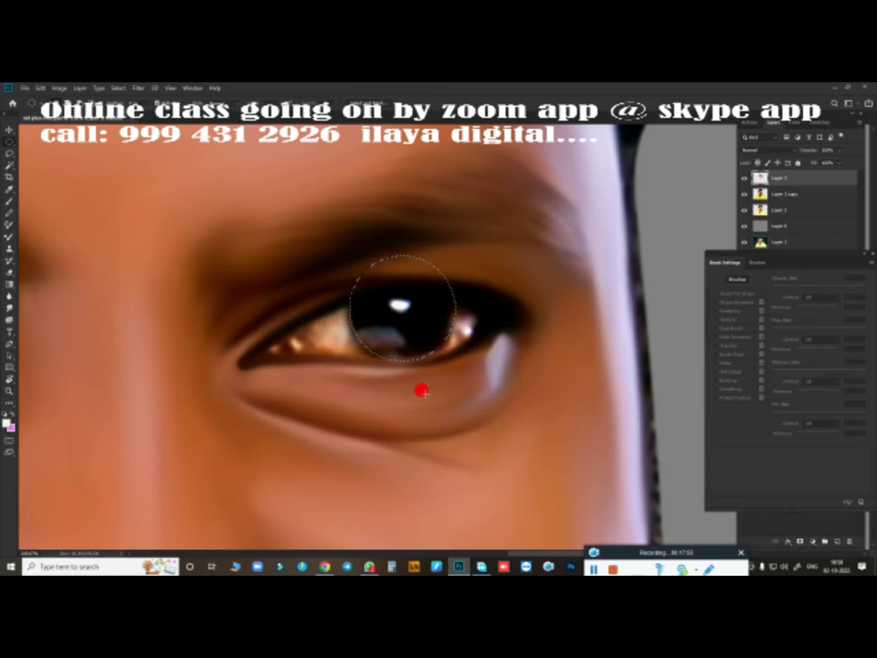
key("b")
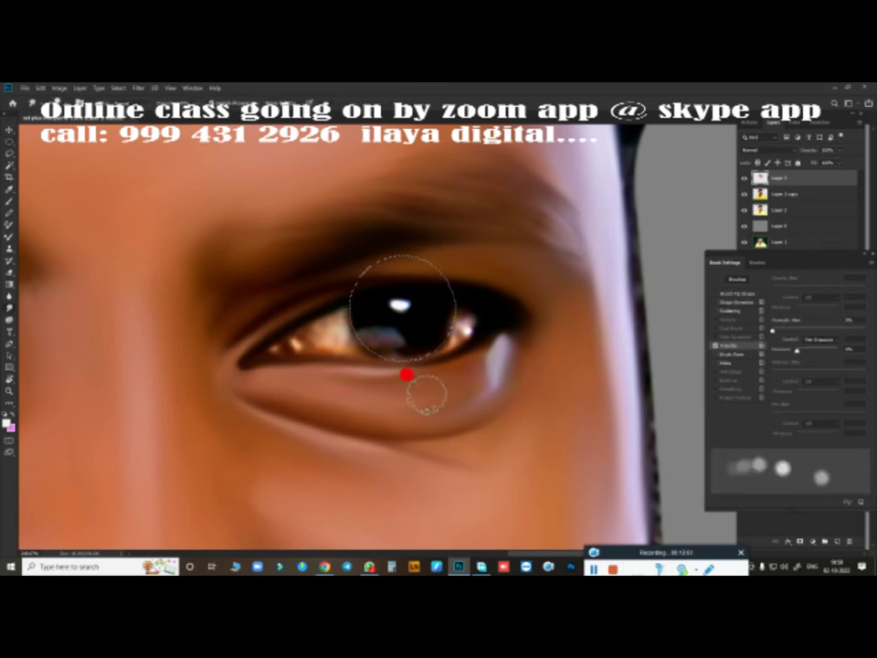
key("shift+F6")
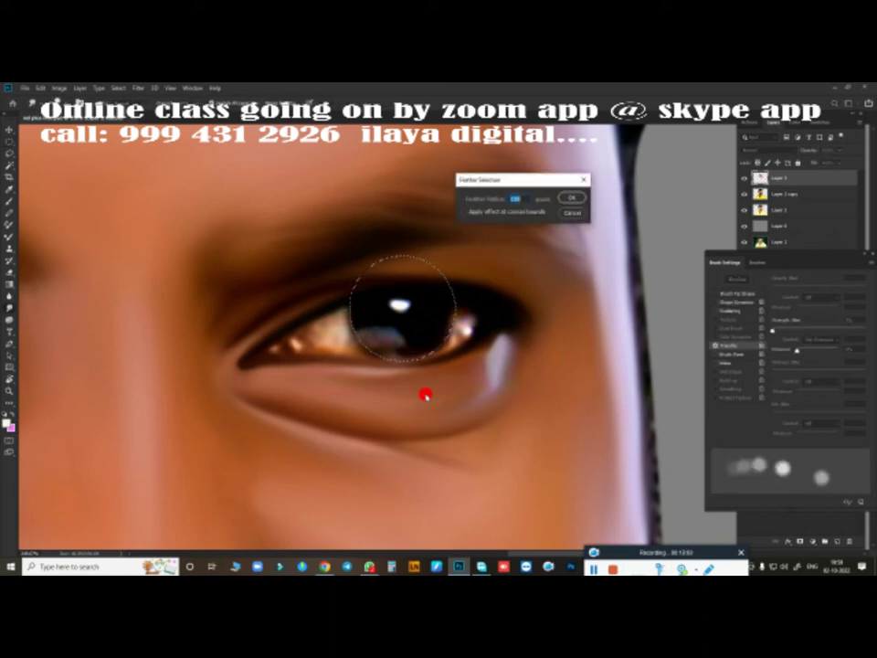
key("Return")
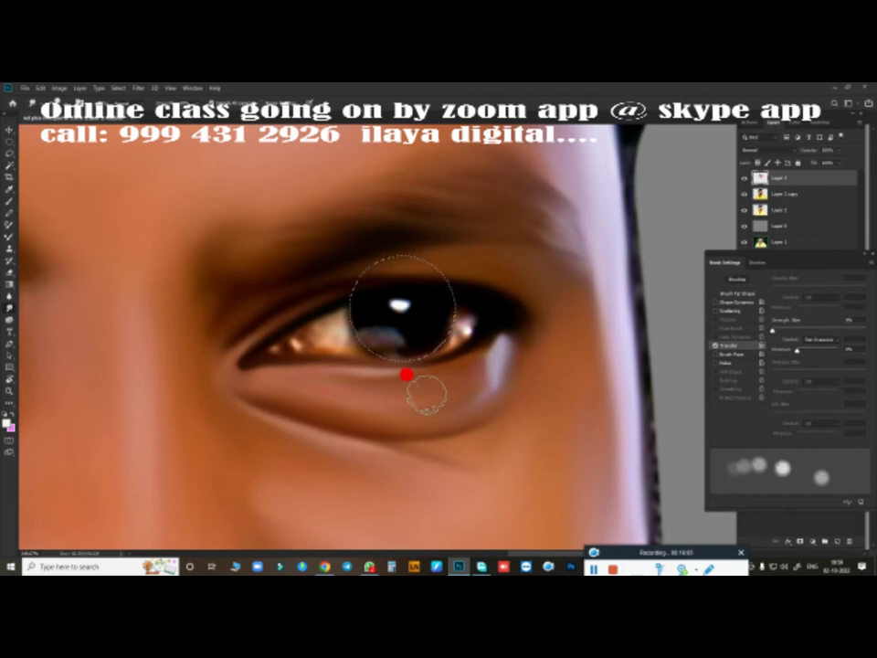
key("shift+F6")
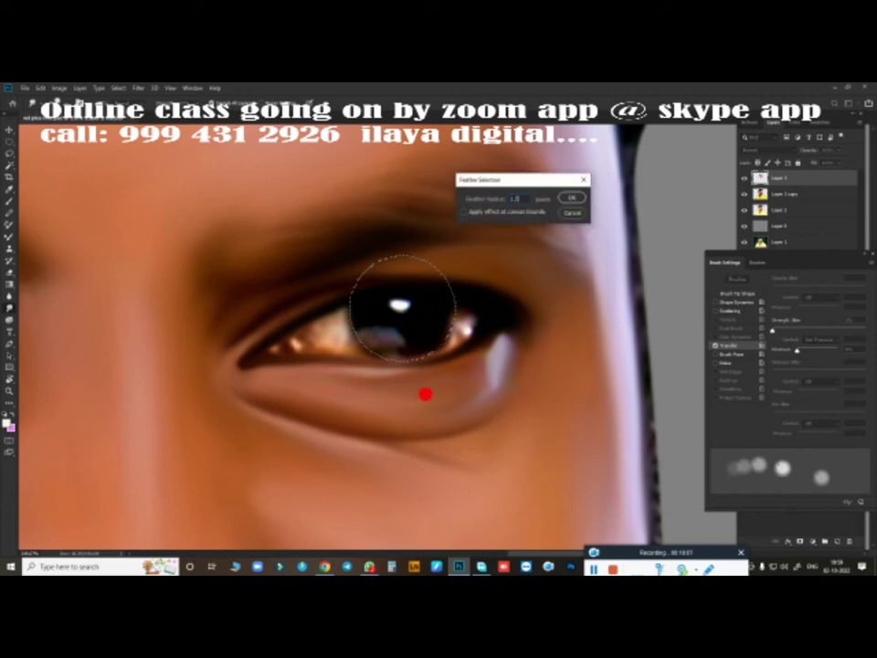
key("Return")
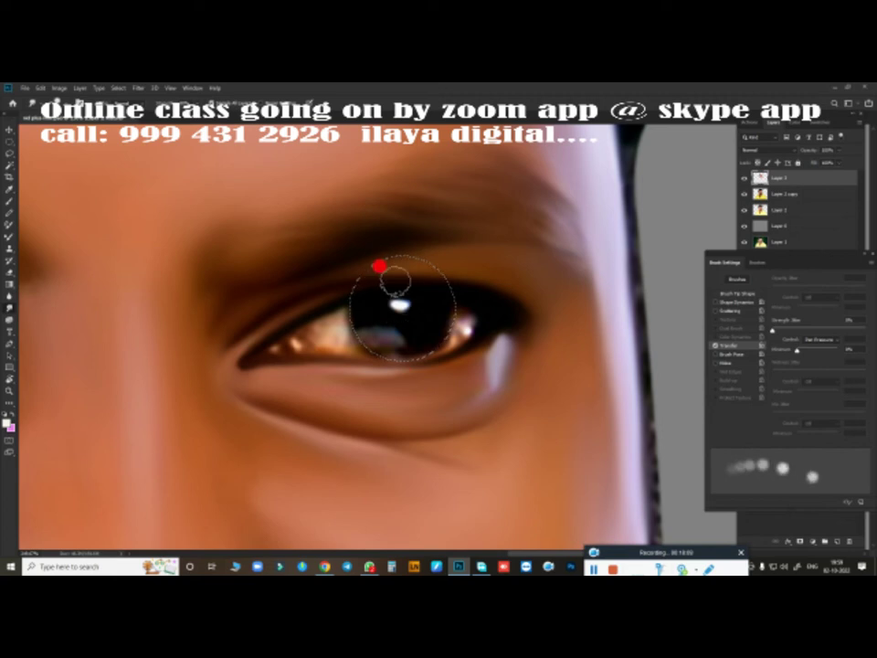
left_click_drag(411, 294, 388, 306)
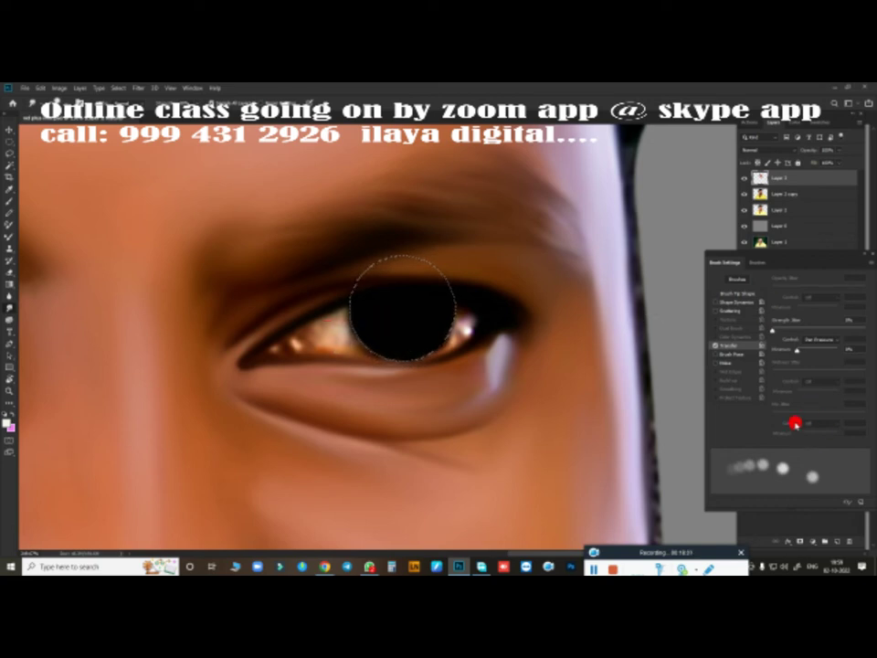
- Add a new empty layer on top, then hide and reshow Layer 3 to compare
left_click(821, 523)
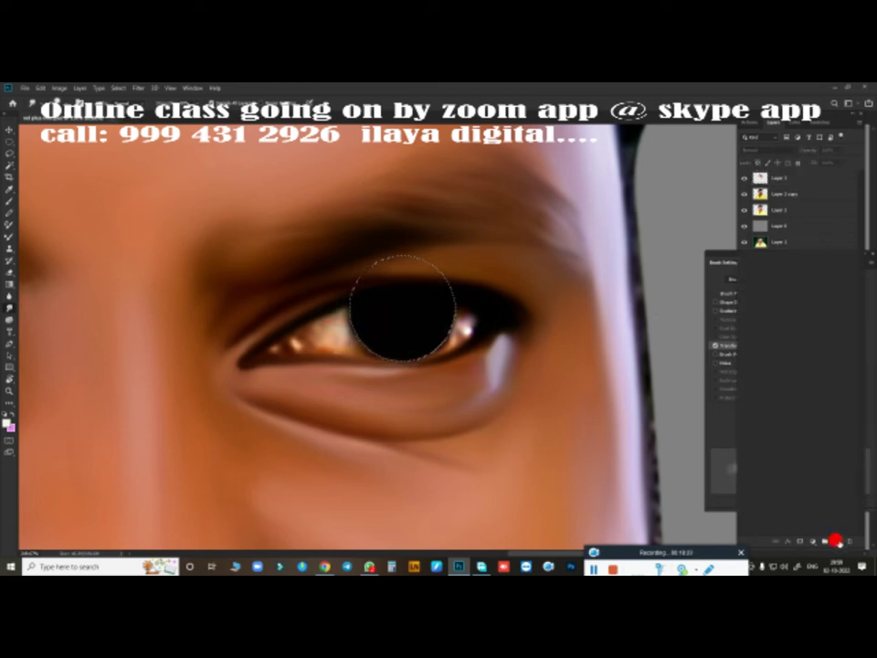
left_click(836, 540)
left_click(742, 194)
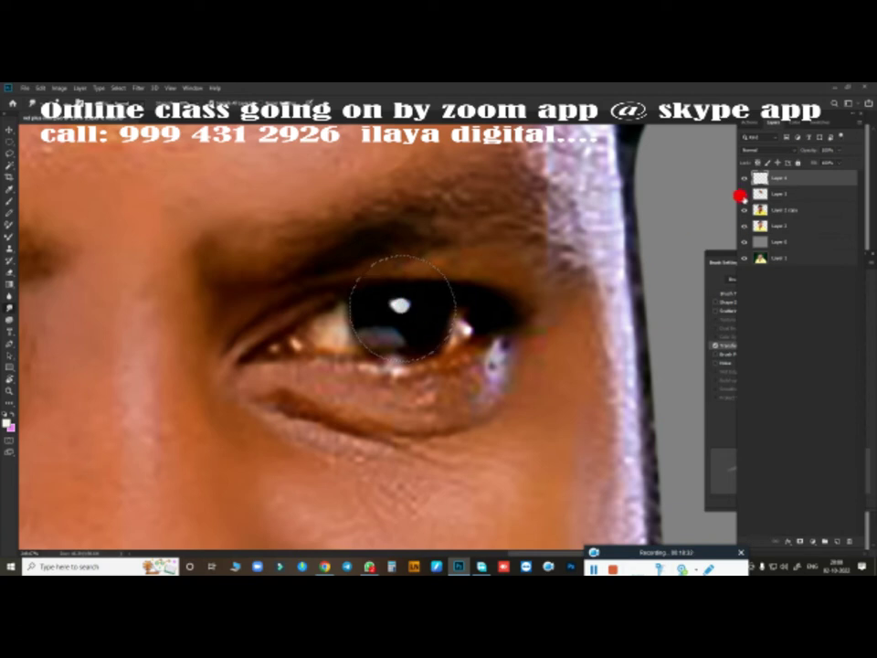
left_click(743, 195)
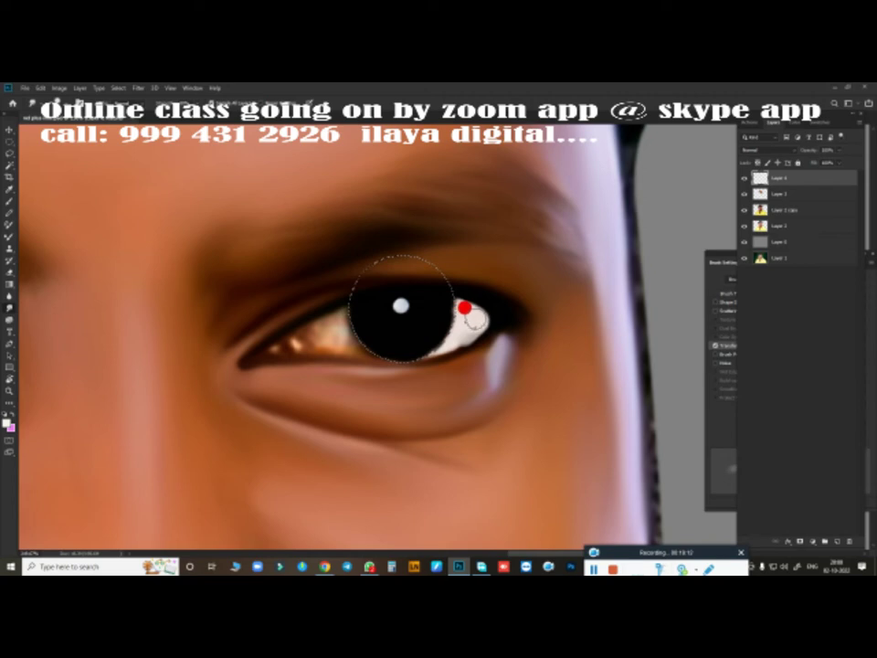
- Paint the eye white pale cream, deselect, touch up the iris edge, and target Layer 3
mouse_move(477, 318)
left_mouse_down()
mouse_move(463, 314)
mouse_move(467, 333)
mouse_move(451, 326)
mouse_move(402, 343)
mouse_move(318, 330)
left_mouse_up()
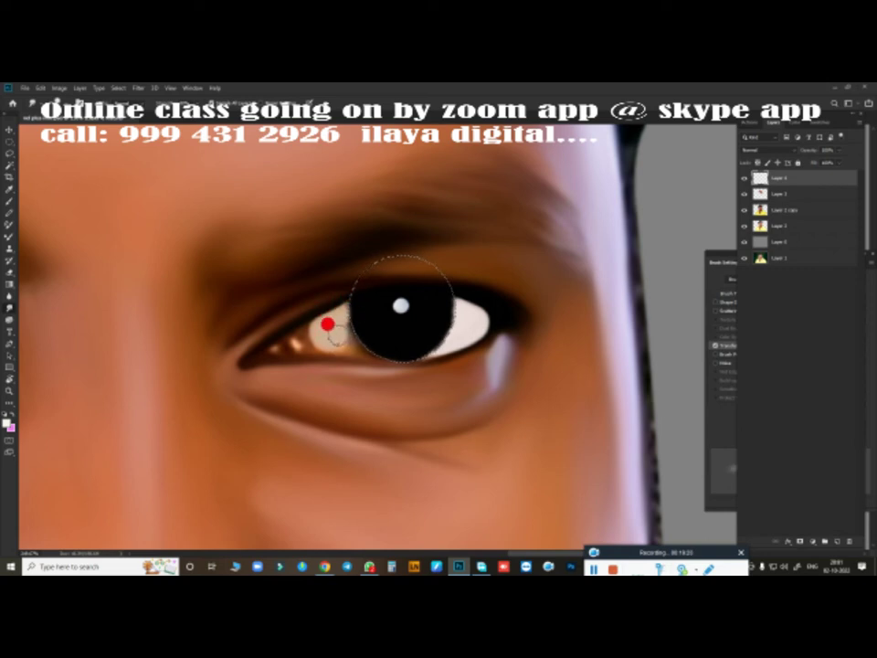
mouse_move(326, 310)
left_mouse_down()
mouse_move(317, 341)
mouse_move(321, 333)
mouse_move(344, 348)
mouse_move(321, 315)
mouse_move(341, 302)
mouse_move(325, 311)
mouse_move(347, 321)
mouse_move(324, 333)
mouse_move(353, 333)
mouse_move(332, 326)
mouse_move(317, 333)
mouse_move(413, 342)
left_mouse_up()
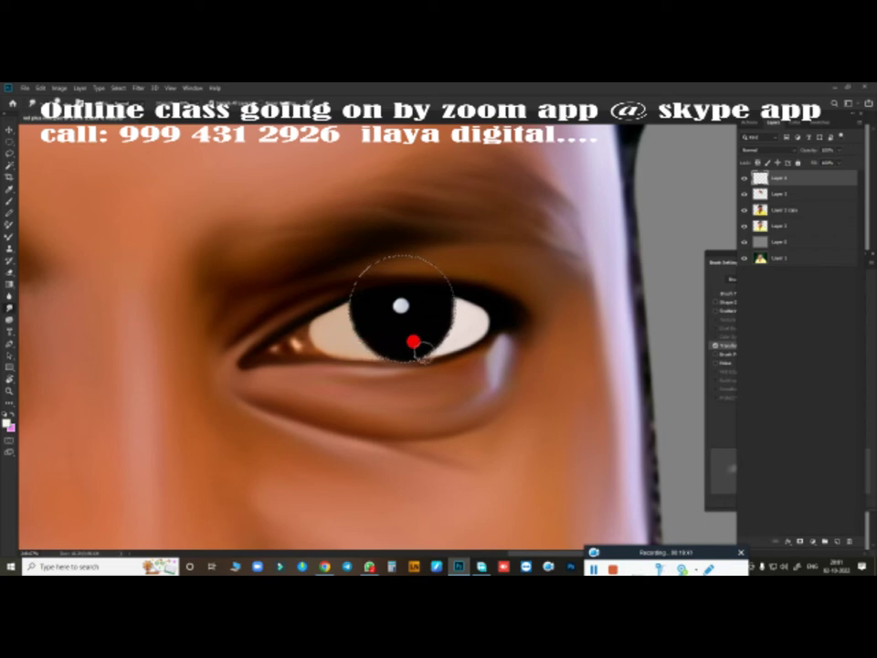
key("ctrl+d")
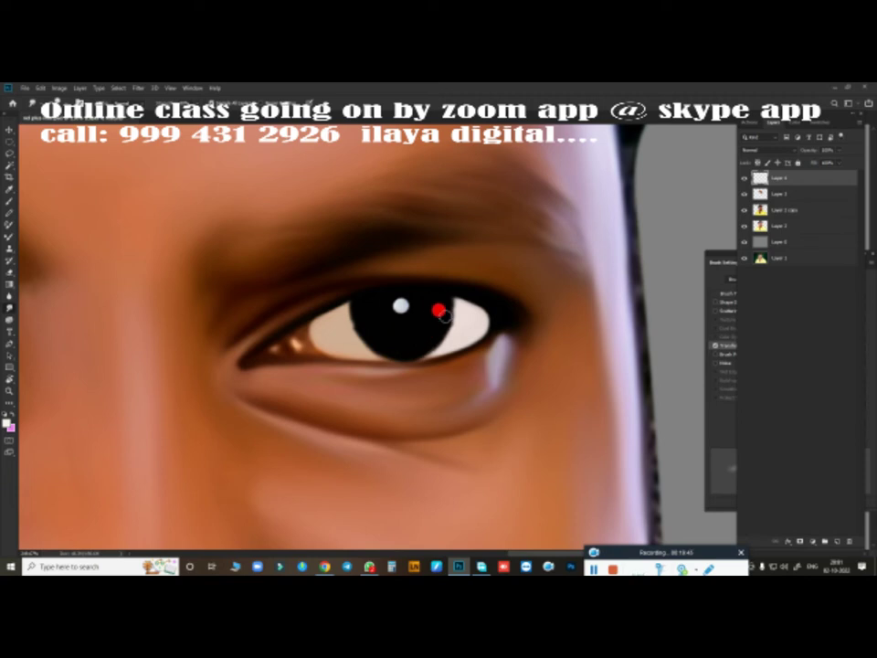
mouse_move(443, 315)
left_mouse_down()
mouse_move(452, 308)
mouse_move(455, 320)
mouse_move(425, 346)
mouse_move(353, 314)
mouse_move(362, 326)
mouse_move(435, 329)
mouse_move(445, 388)
mouse_move(416, 392)
mouse_move(430, 392)
mouse_move(294, 355)
mouse_move(531, 335)
left_mouse_up()
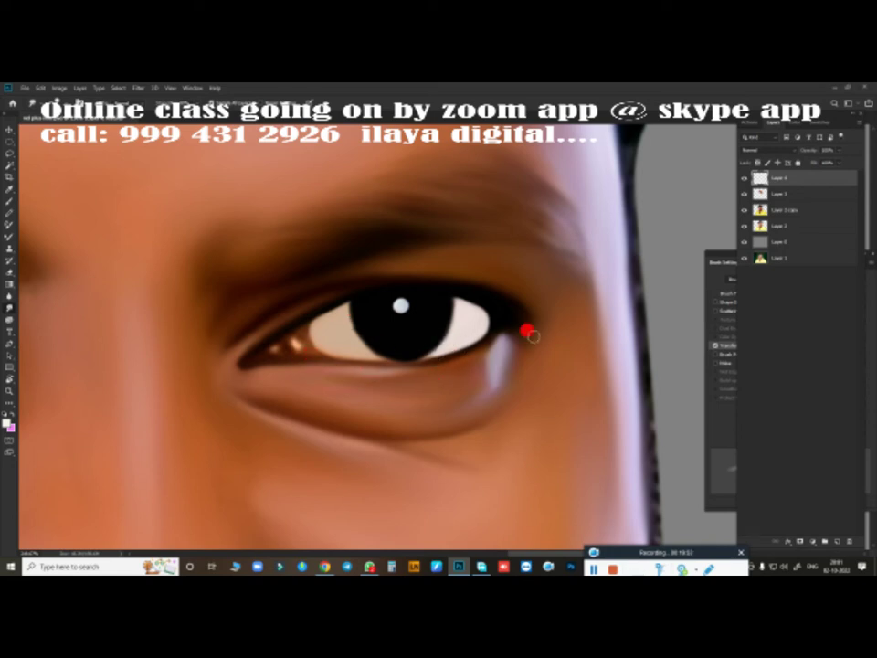
left_click(751, 194)
- Merge Layer 3 down, hide Layer 4, and start a Pen path along the upper eyelid
key("Delete")
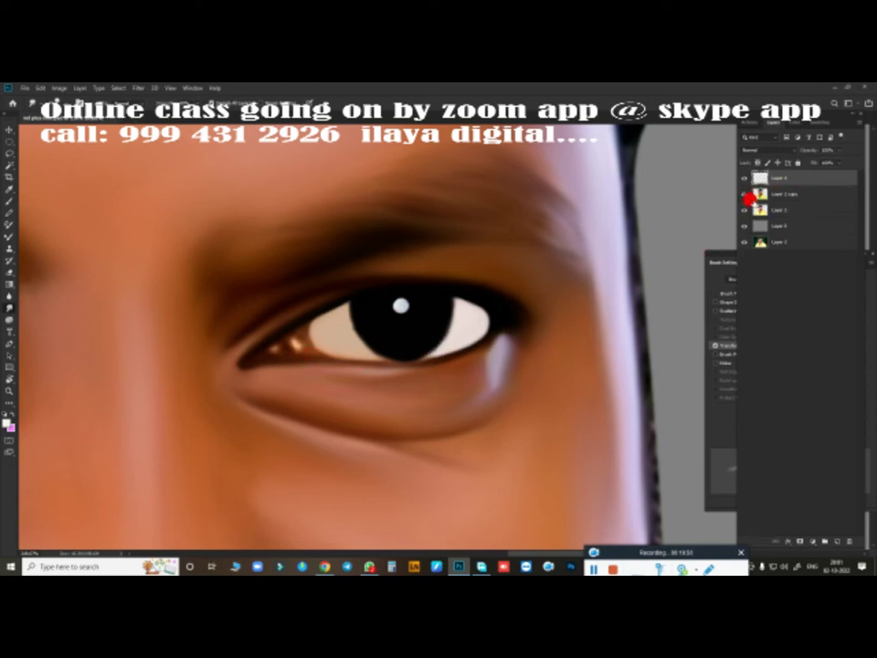
left_click(744, 178)
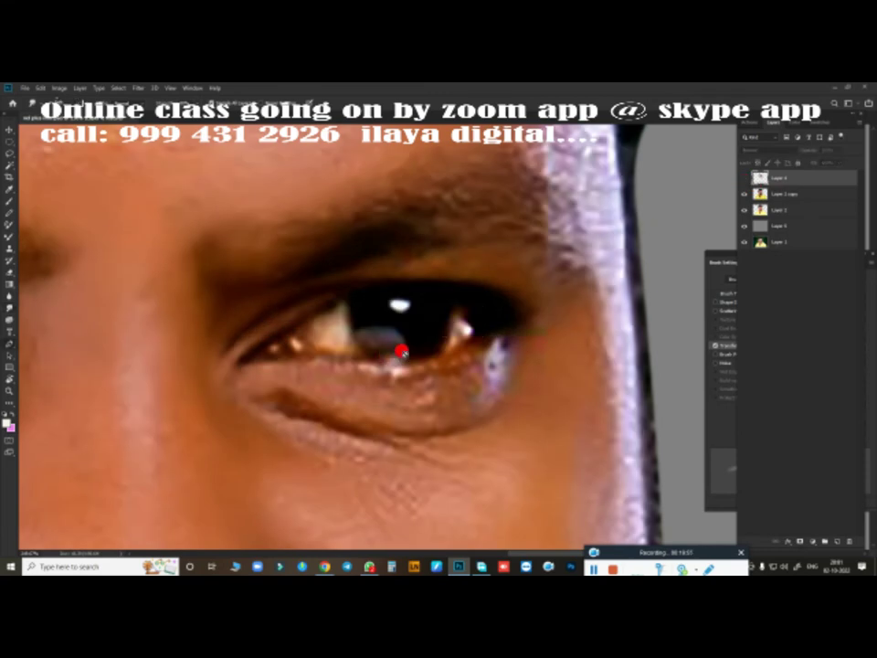
key("l")
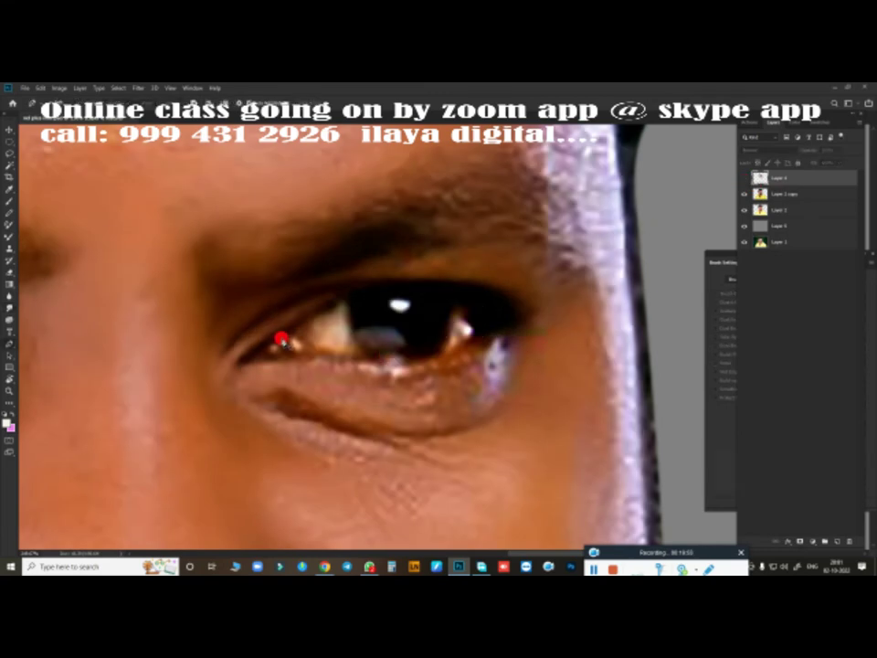
left_click_drag(281, 340, 482, 313)
left_click_drag(482, 314, 587, 374)
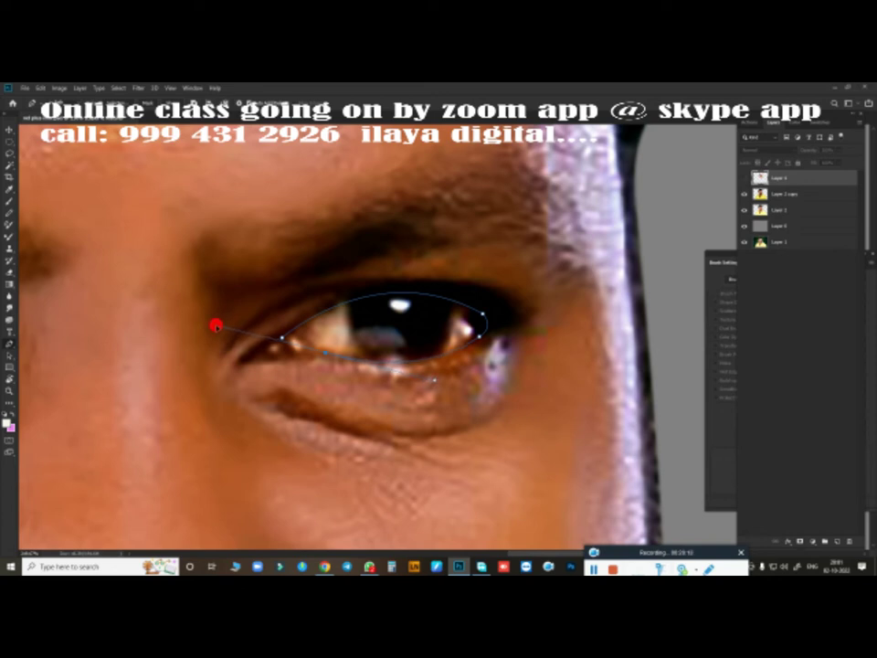
- Finish the eye-opening path, convert it to a selection, and show Layer 4 again
left_click(216, 324)
key("ctrl+z")
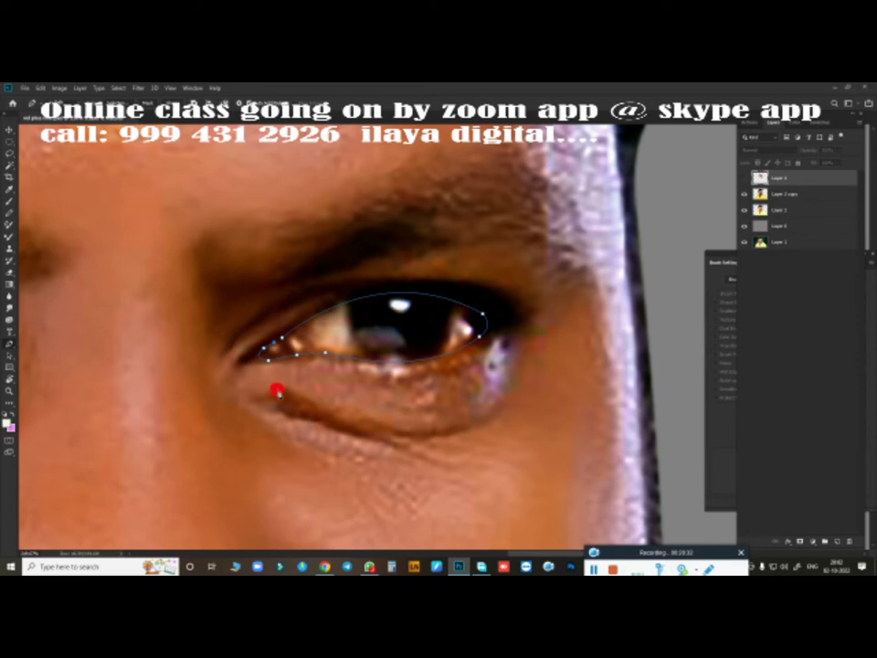
key("ctrl+Return")
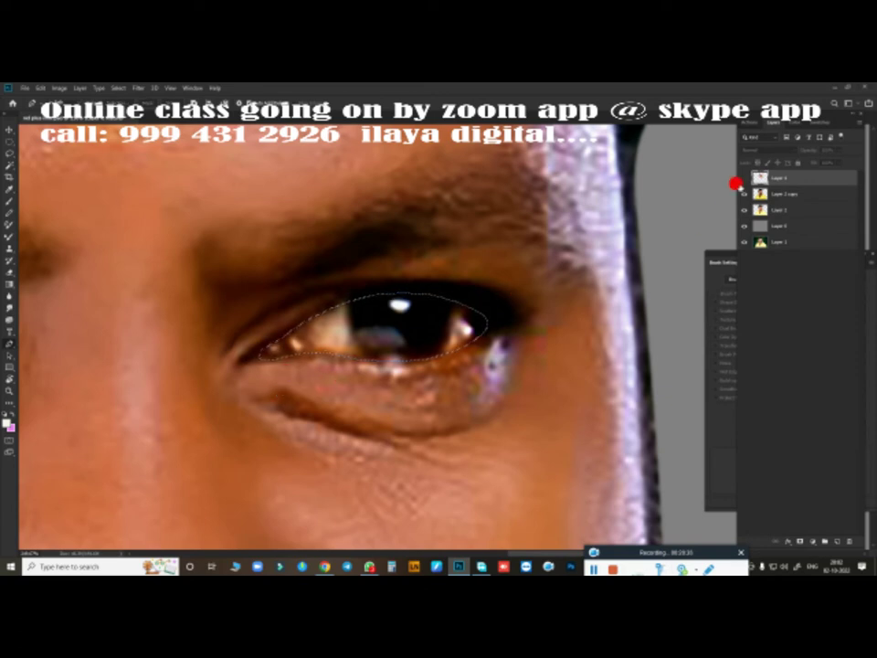
left_click(744, 178)
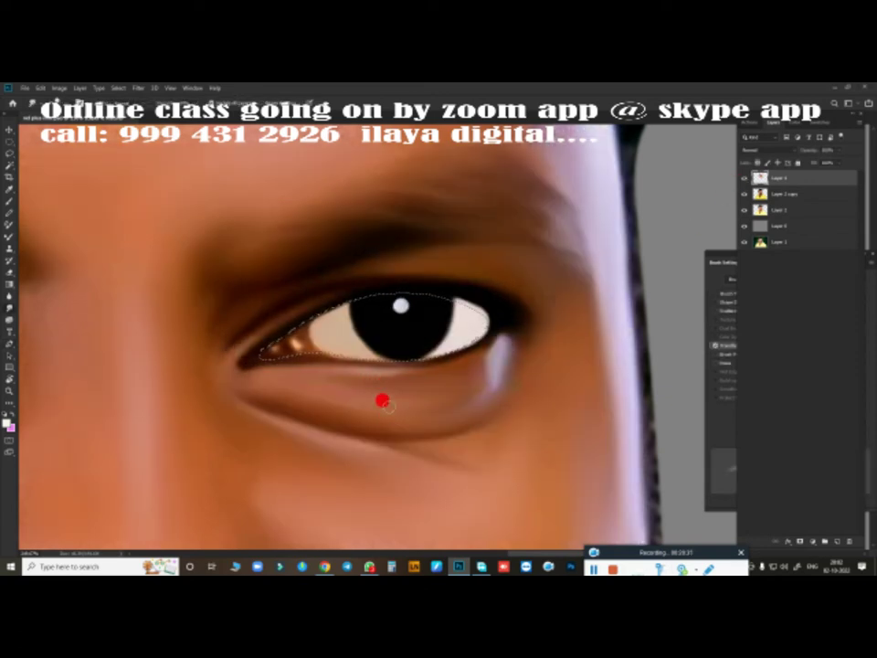
- Brush a soft pinkish-brown tone into the eye white's inner corner within the selection
key("b")
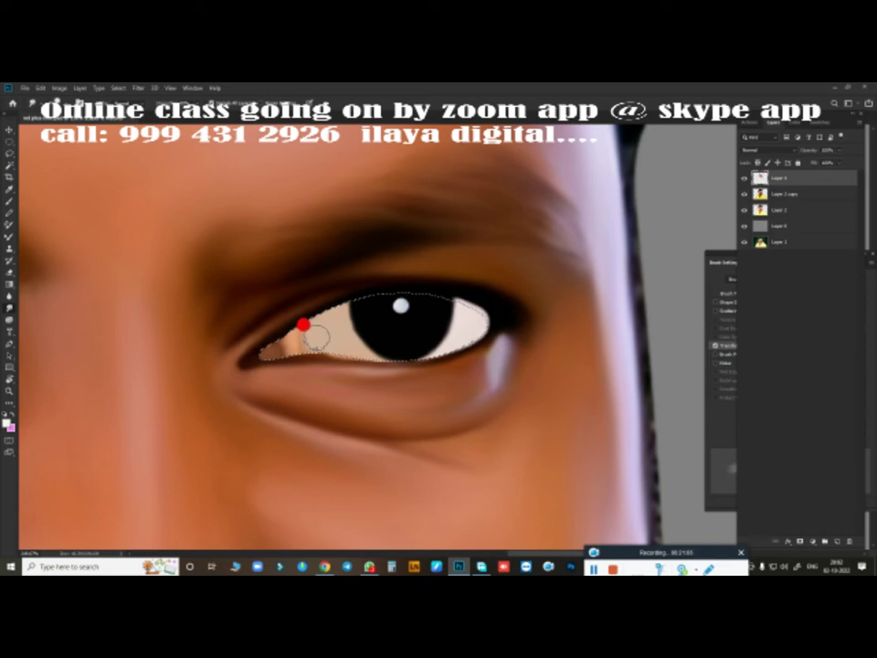
left_click_drag(304, 319, 298, 319)
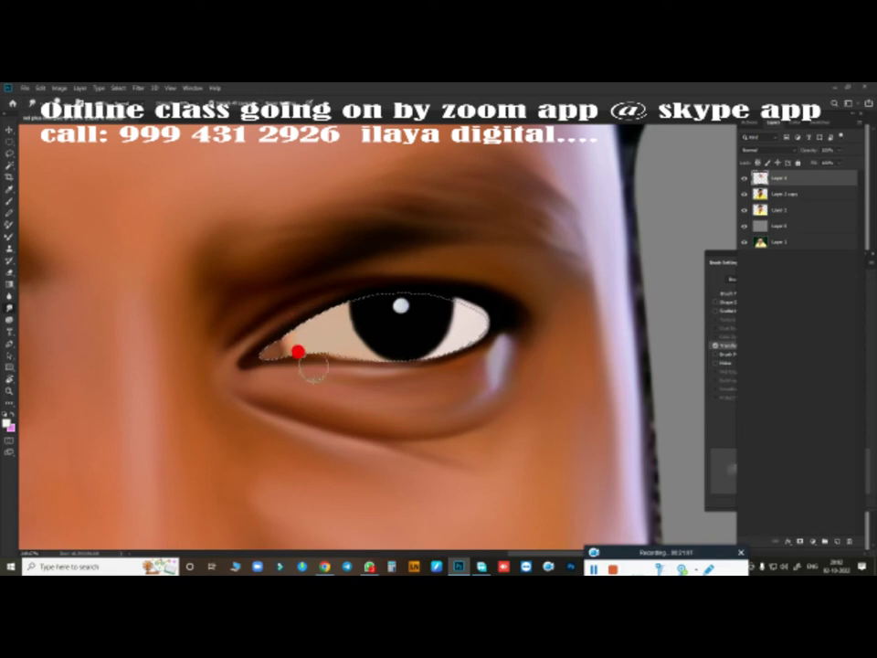
- Set the foreground paint colour to a red tone in the colour picker
left_click(9, 424)
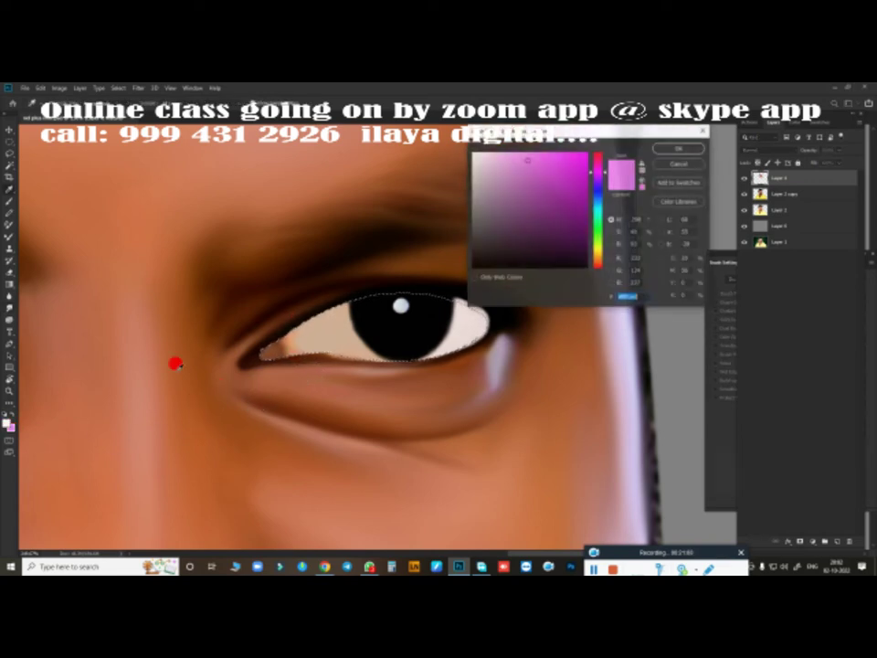
left_click(569, 262)
left_click(685, 148)
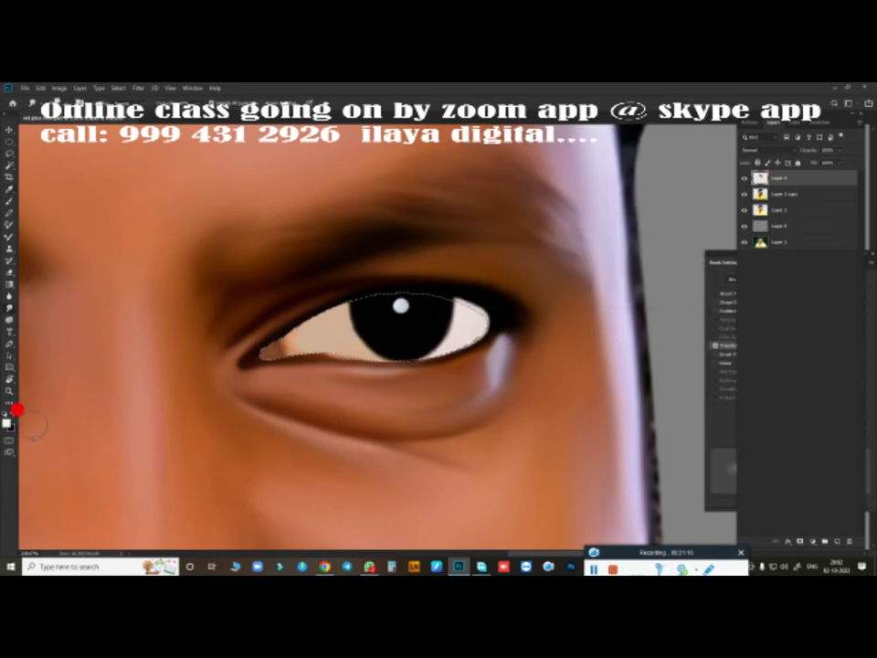
left_click(11, 426)
left_click(600, 158)
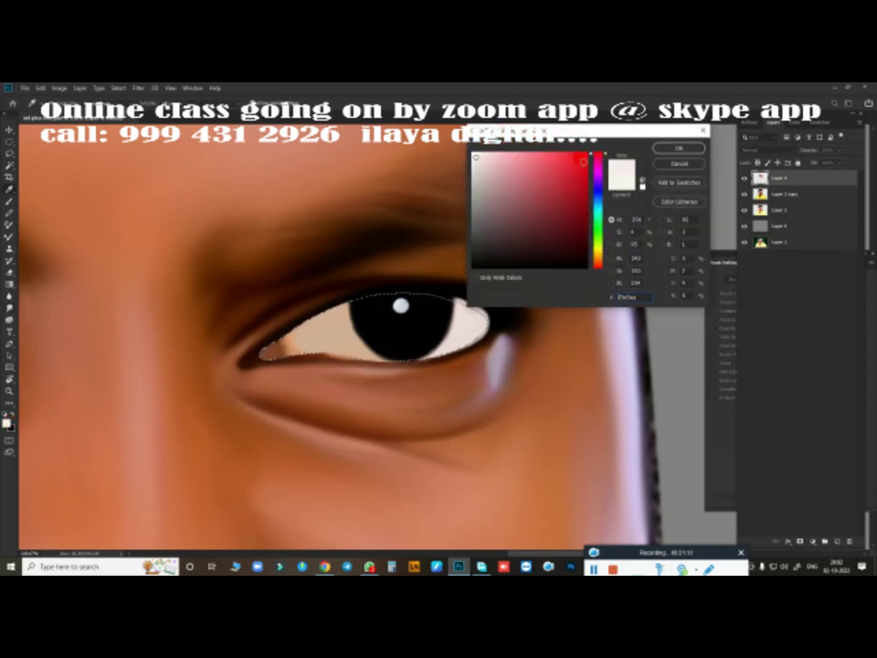
left_click(680, 148)
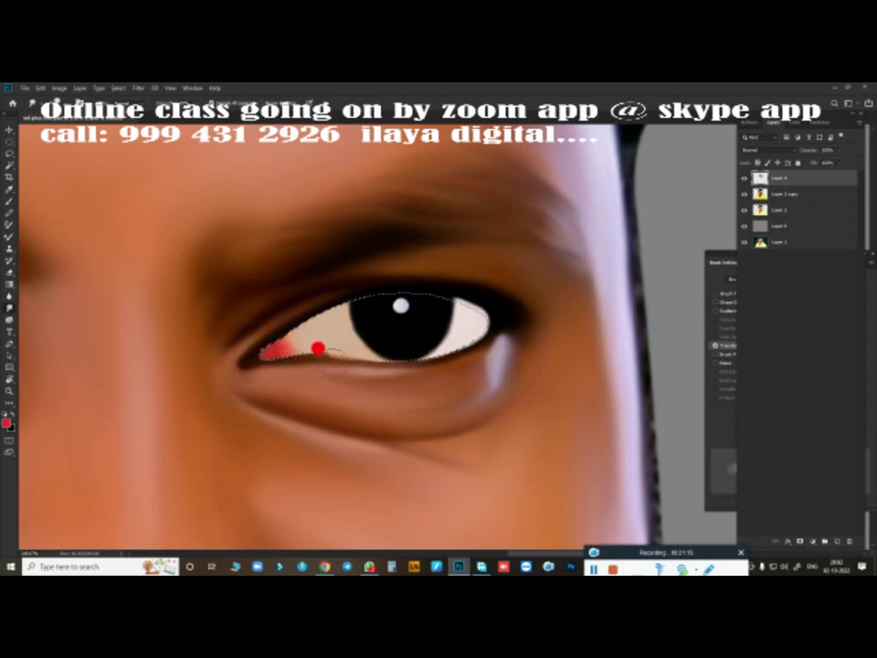
- Tint the eye's inner corner pink and lighten the lower part of the eye white
left_click_drag(325, 368, 301, 366)
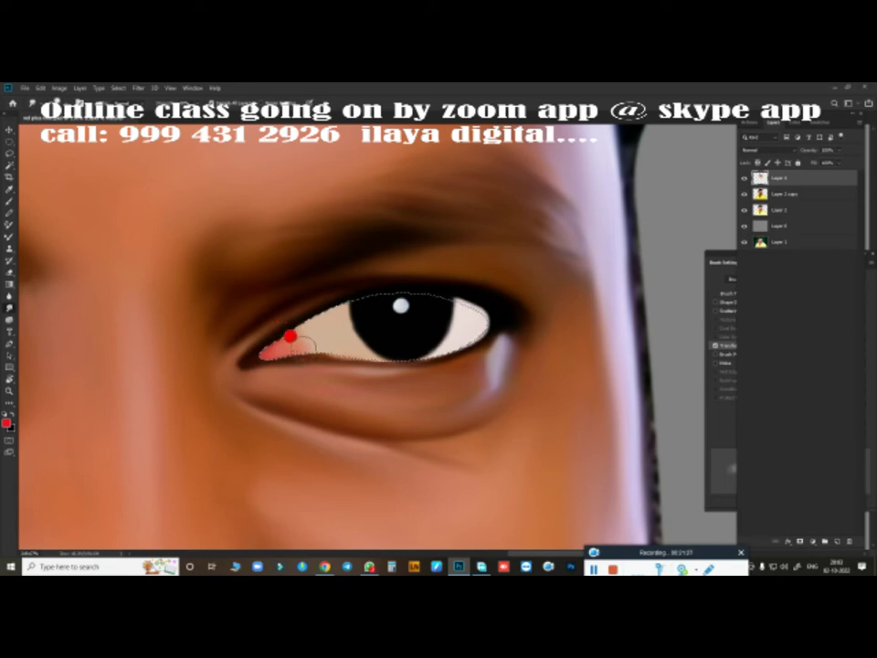
left_click_drag(305, 334, 314, 339)
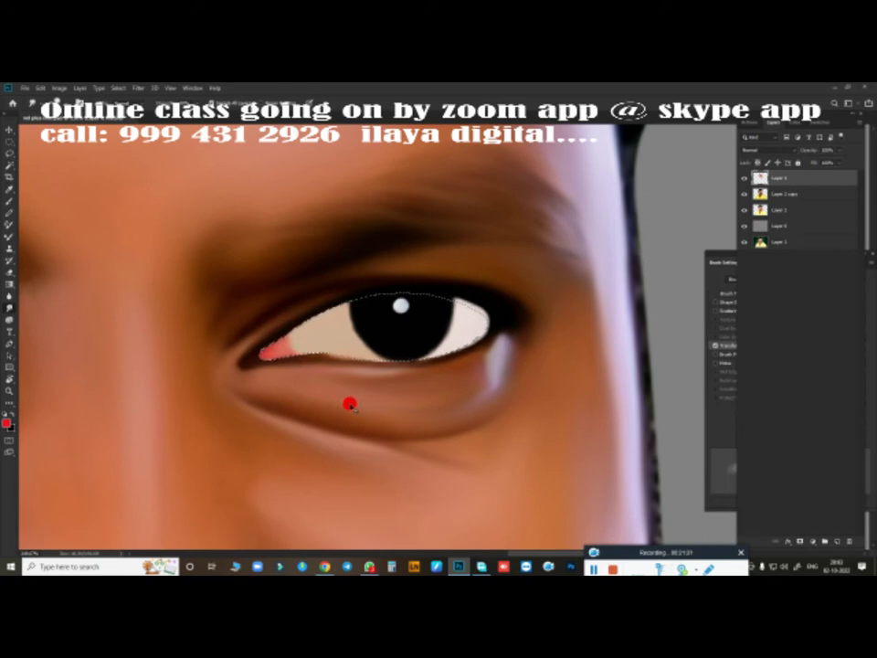
left_click_drag(351, 368, 337, 352)
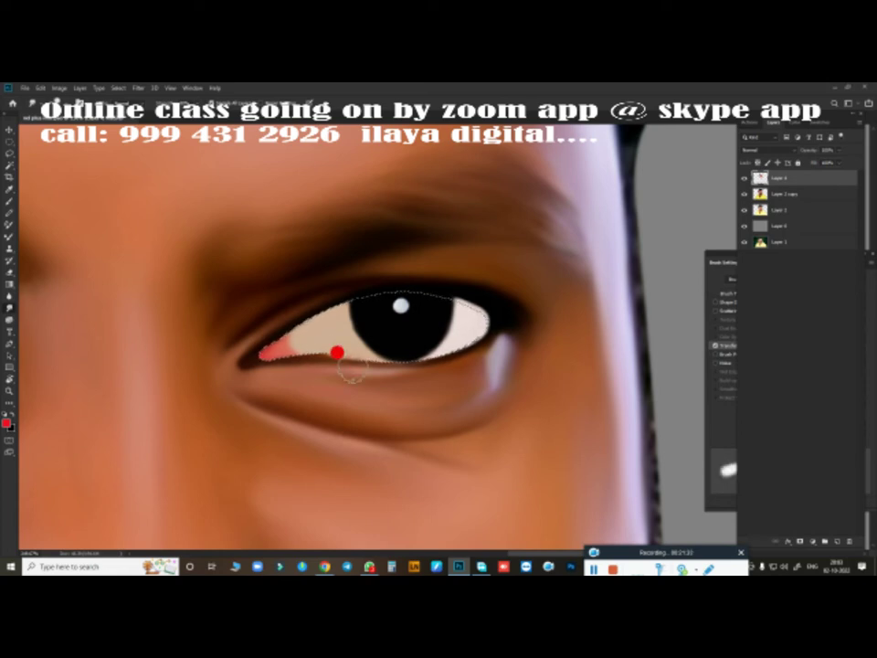
- Feather the eye-white selection (Shift+F6) to soften its edge
key("shift+F6")
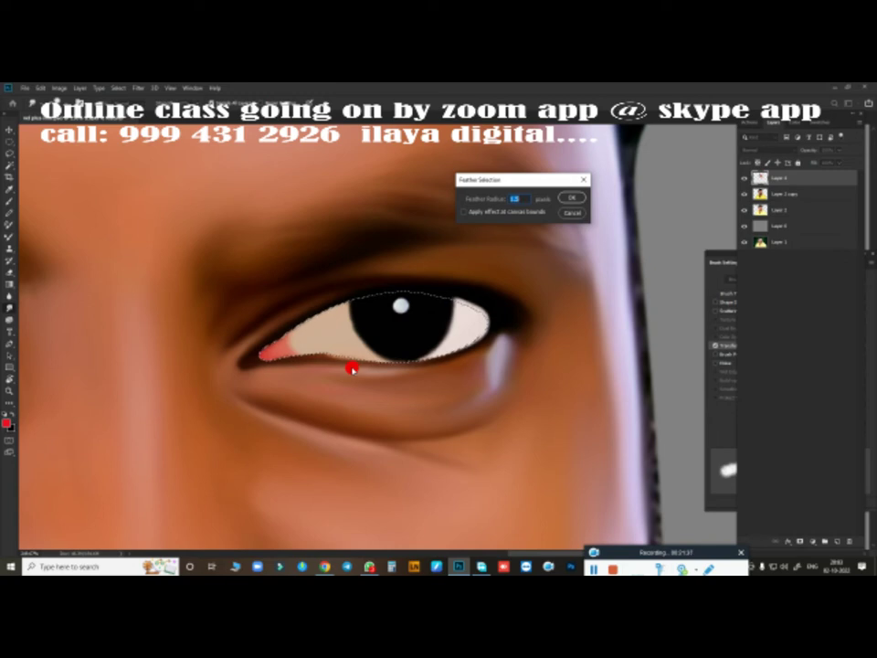
key("Return")
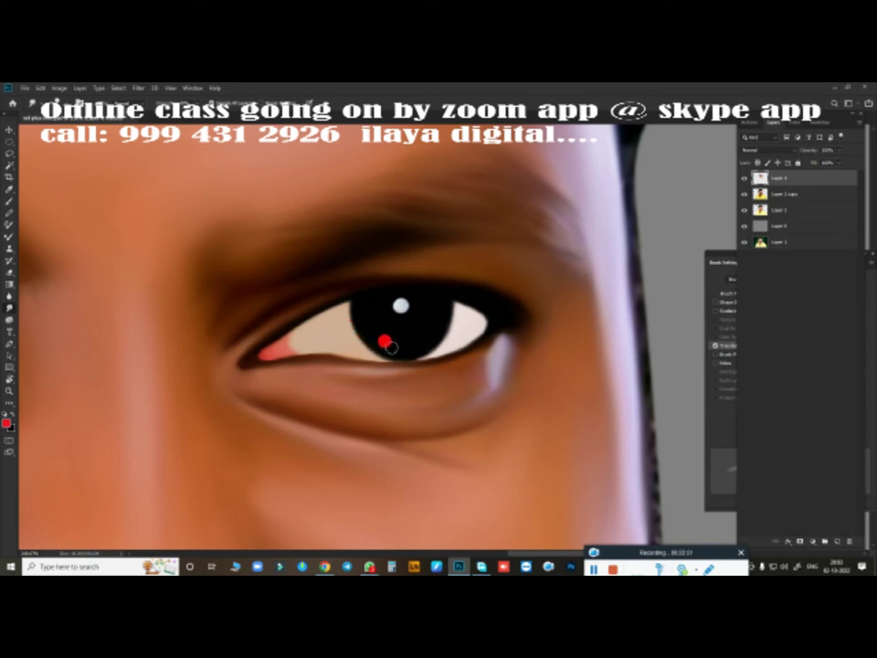
- Select the Layer 2 copy layer and centre the stylised eye in a close-up view
scroll(425, 384, "down", 10)
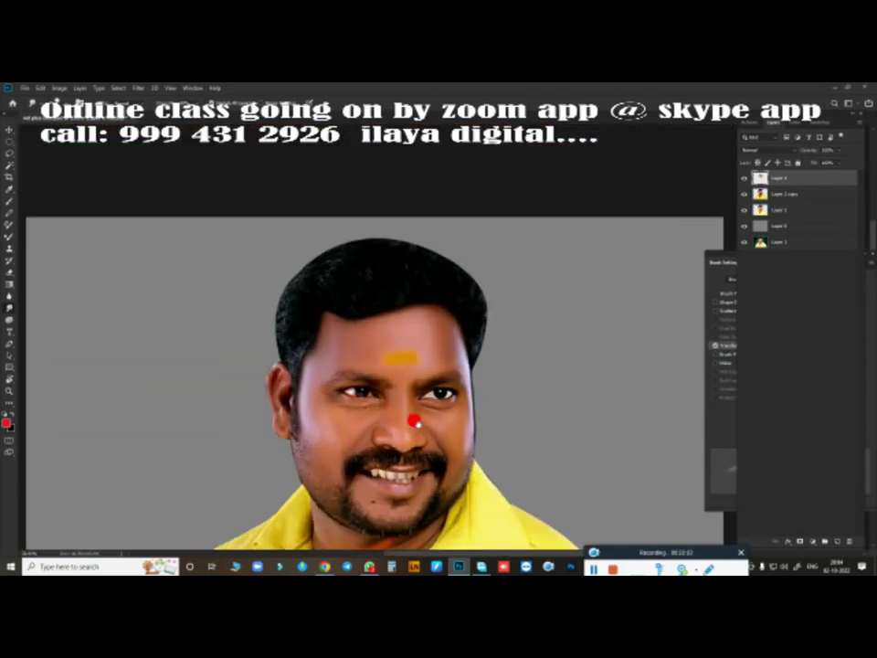
scroll(415, 402, "down", 2)
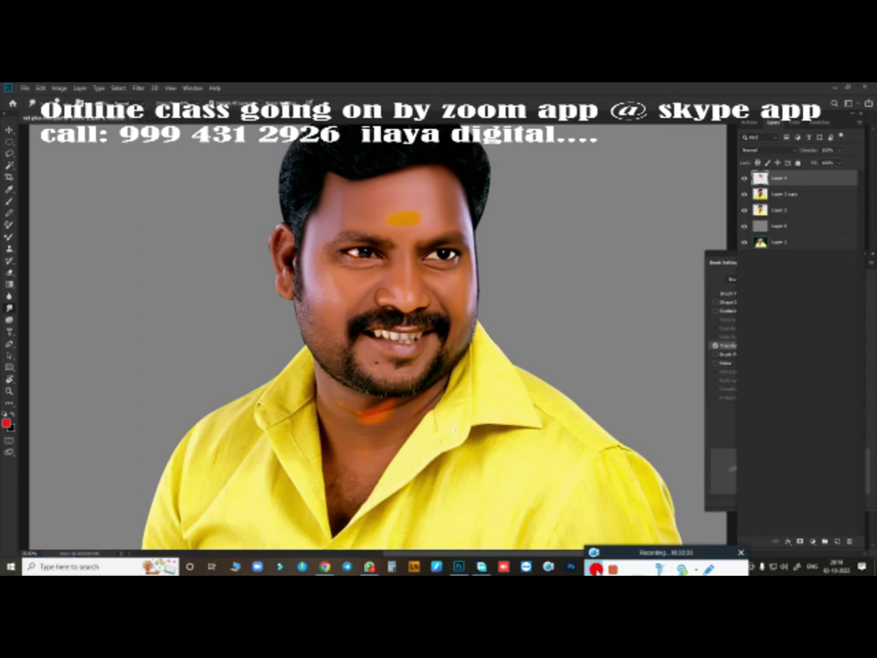
key("ctrl")
left_click(366, 286, "ctrl")
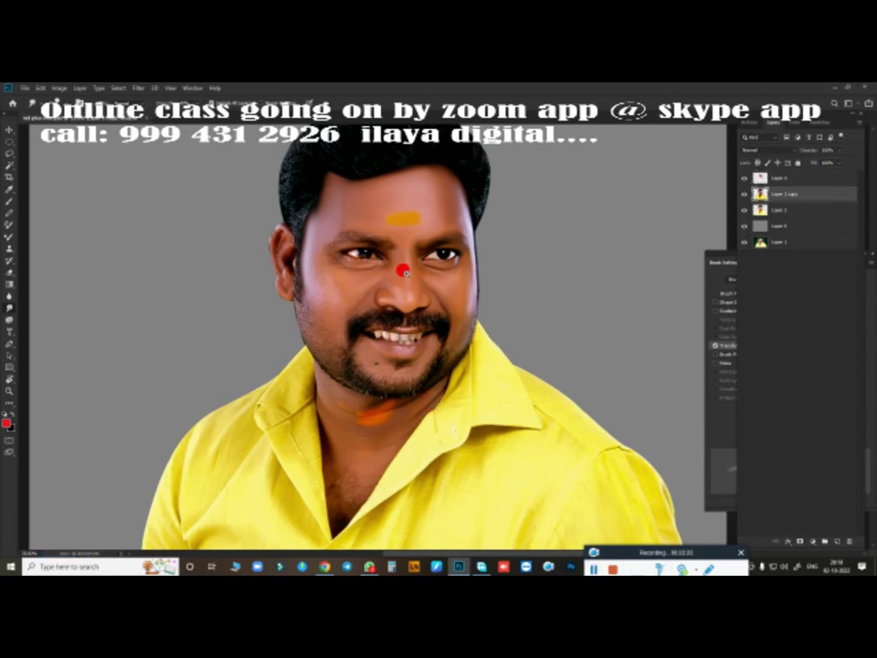
scroll(429, 288, "up", 3)
scroll(447, 281, "up", 3)
scroll(402, 302, "down", 1)
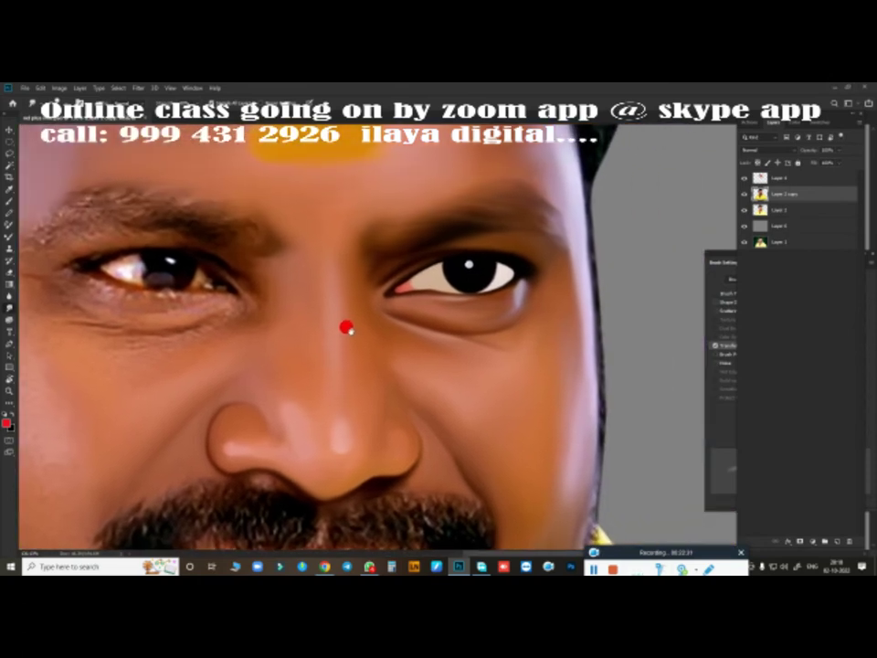
scroll(383, 329, "up", 3)
left_click_drag(343, 330, 334, 337)
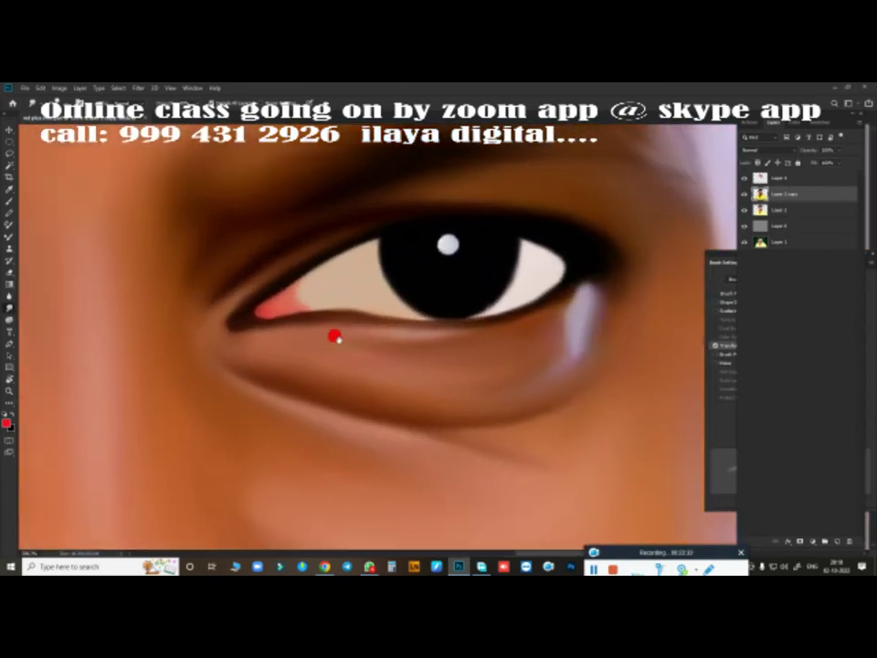
- Draw a curved pen path along the lower eyelid rim
key("b")
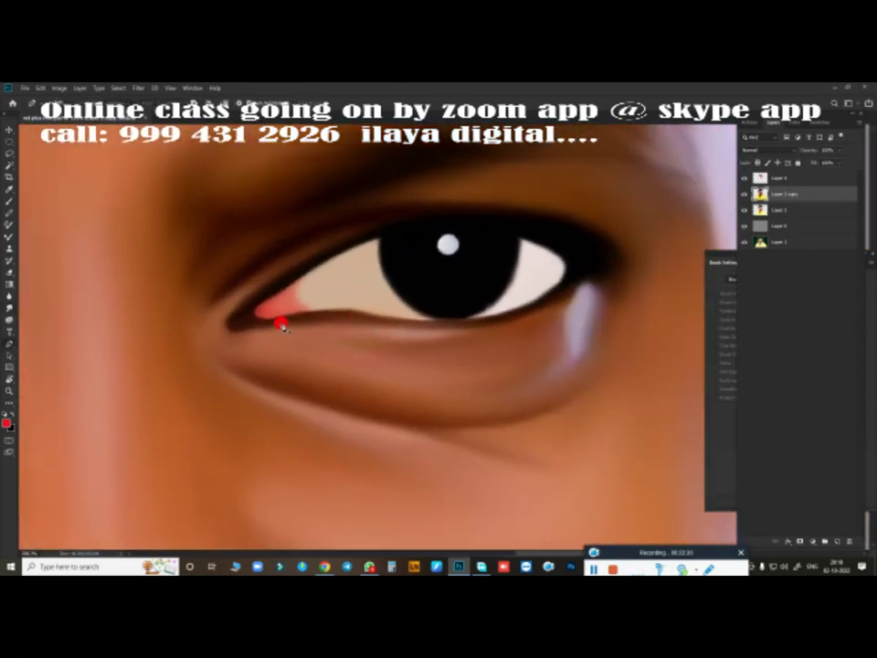
left_click_drag(281, 322, 312, 318)
mouse_move(314, 326)
left_mouse_down()
mouse_move(284, 319)
mouse_move(300, 320)
left_mouse_up()
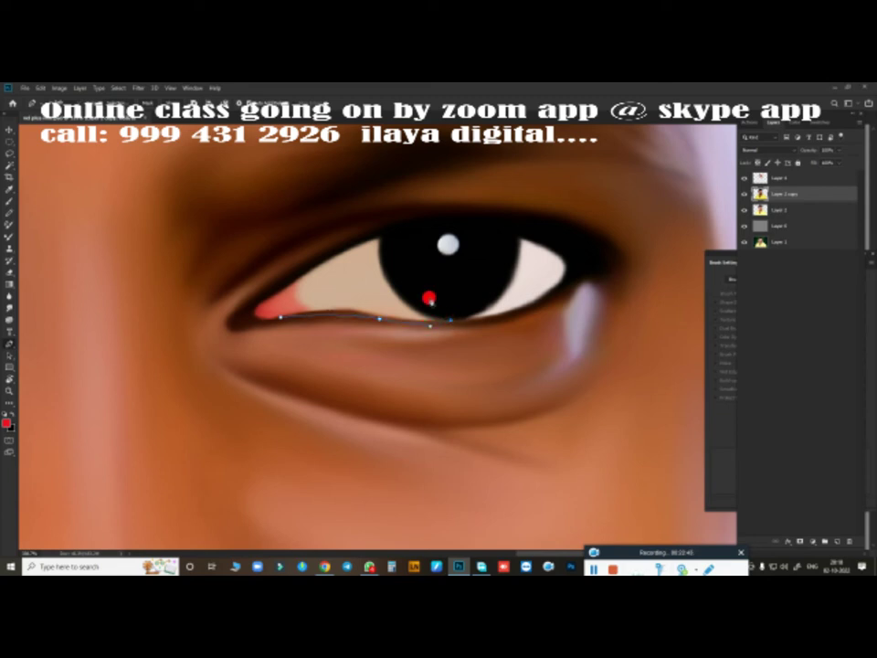
- Close the lower-eyelid path near the inner corner and convert it to a selection
left_click(388, 276)
left_click(229, 295)
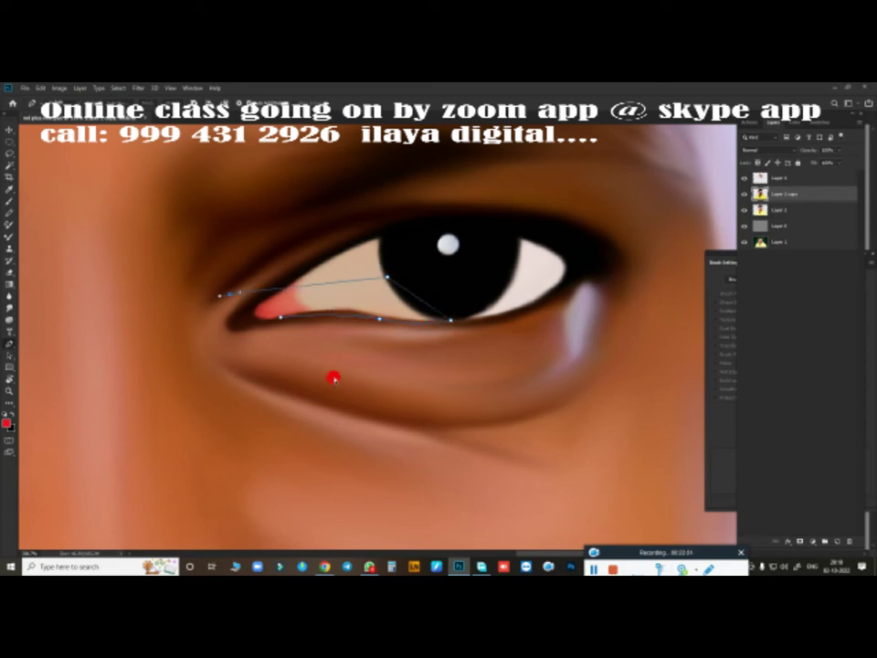
key("ctrl+Return")
- On Layer 4, brush pink tint along the lower eyelid inside the selection
key("b")
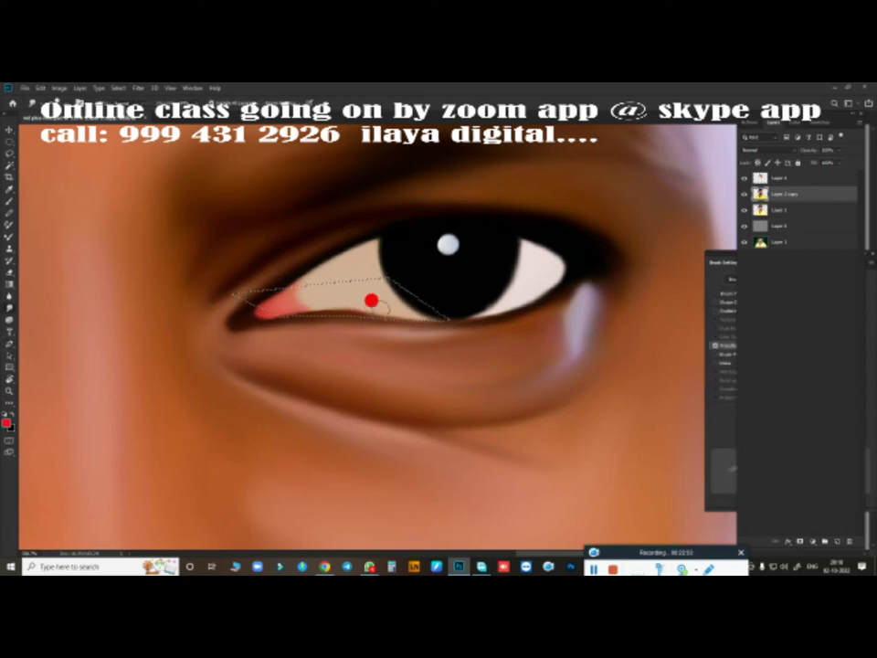
left_click(790, 178)
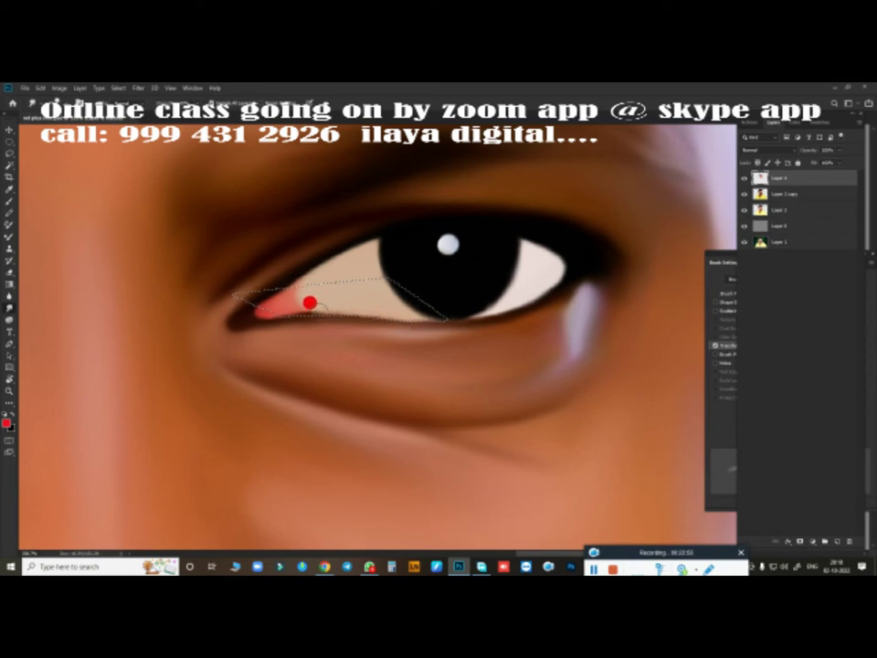
left_click_drag(291, 310, 310, 311)
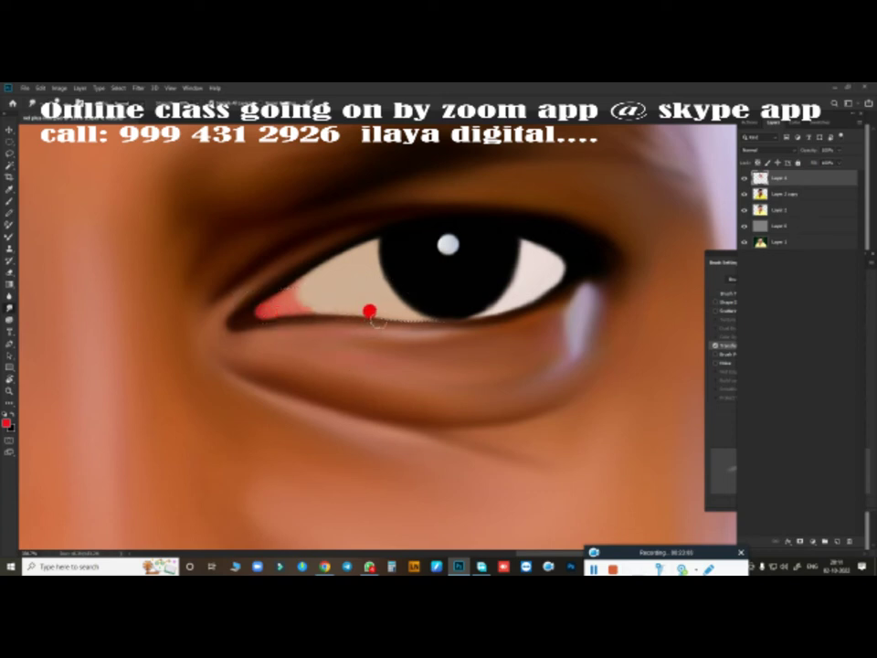
scroll(410, 317, "down", 3)
- Zoom out to the whole face, then zoom in close on the left-hand eye
scroll(402, 388, "down", 3)
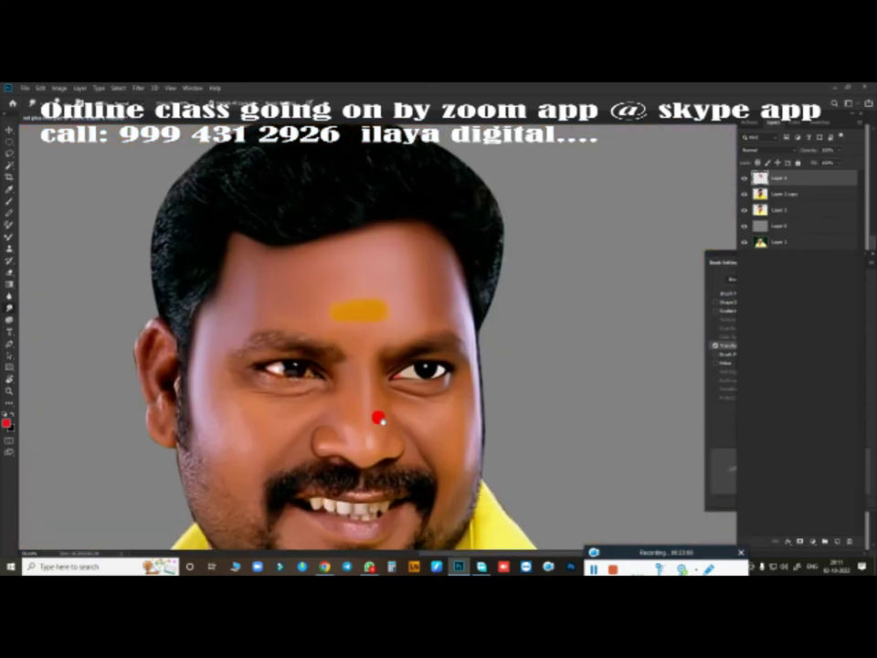
scroll(379, 417, "down", 3)
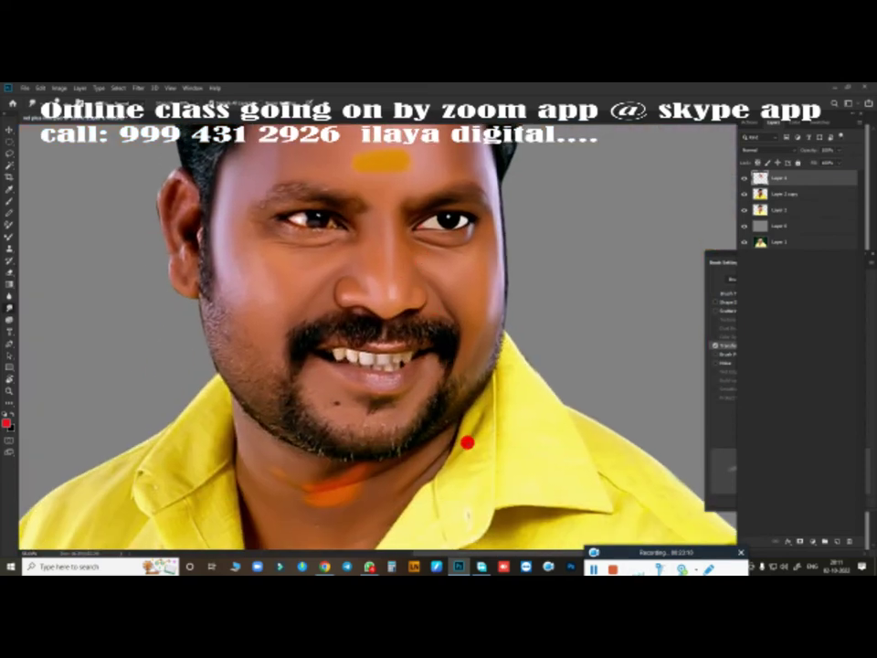
scroll(347, 302, "up", 3)
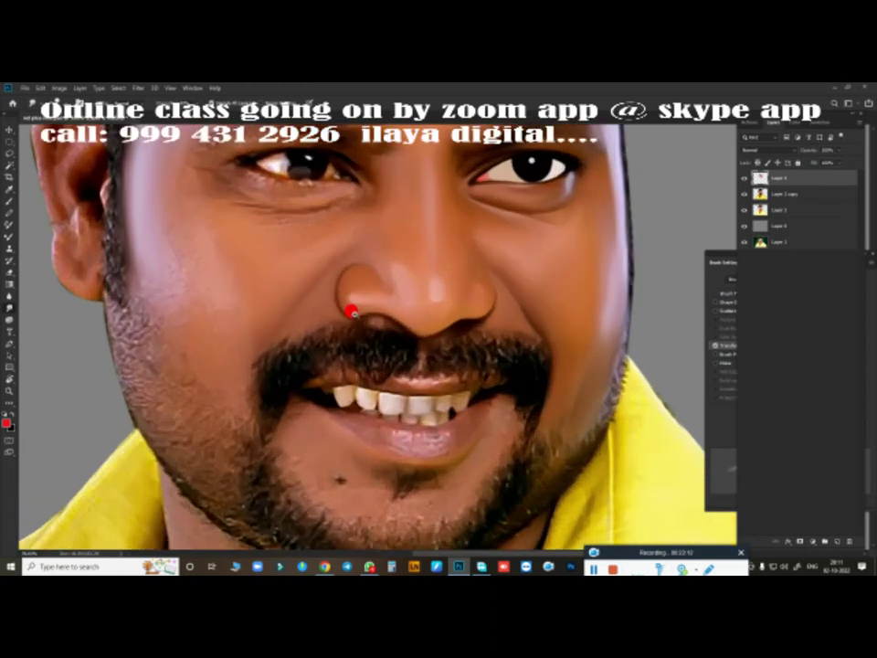
scroll(383, 286, "up", 1)
scroll(374, 351, "up", 1)
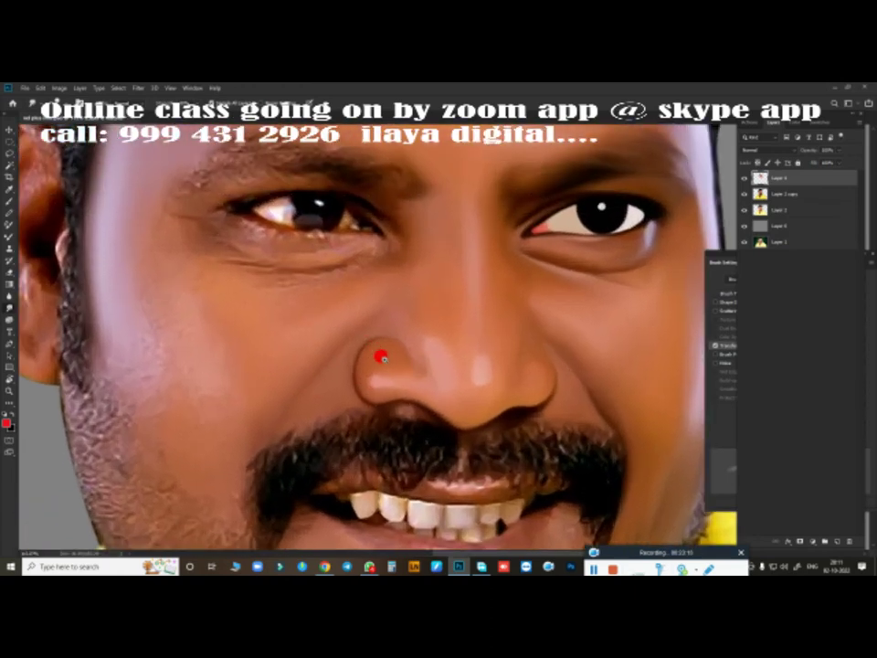
scroll(384, 353, "up", 1)
scroll(449, 411, "up", 1)
scroll(426, 321, "up", 1)
scroll(427, 323, "up", 1)
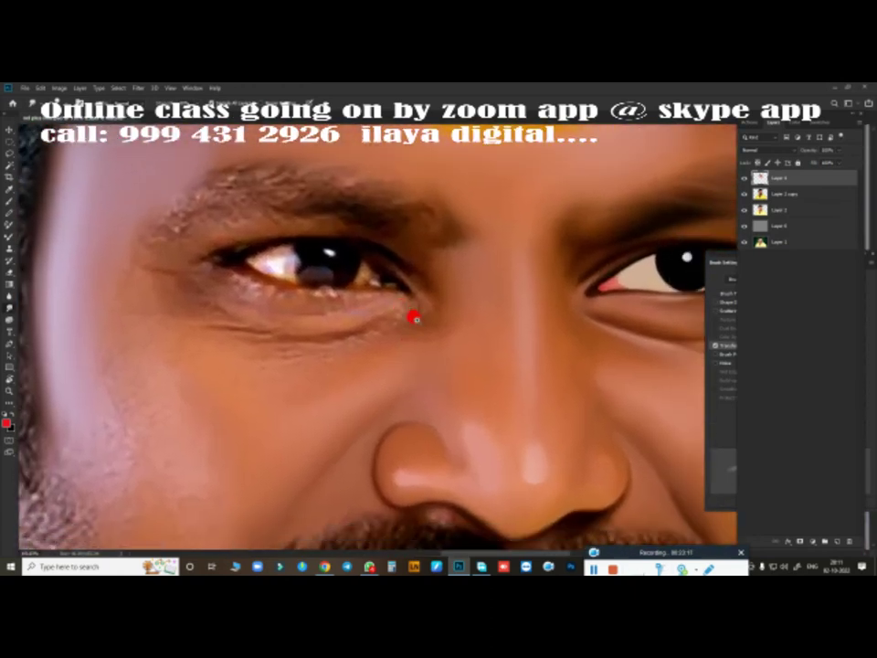
scroll(416, 317, "up", 1)
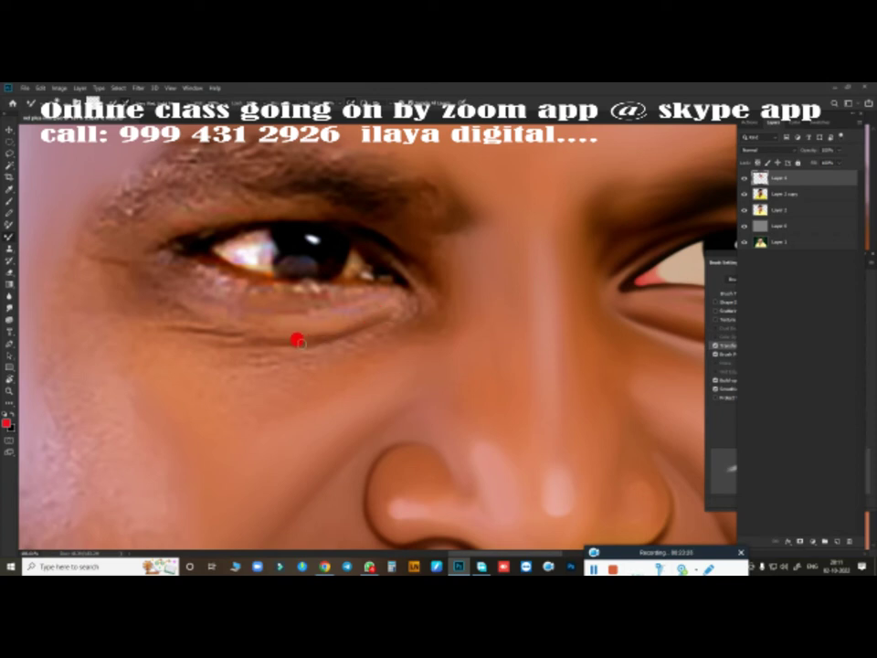
- Blend the wrinkles under the left-hand eye with a Mixer Brush stroke
left_click_drag(208, 331, 139, 330)
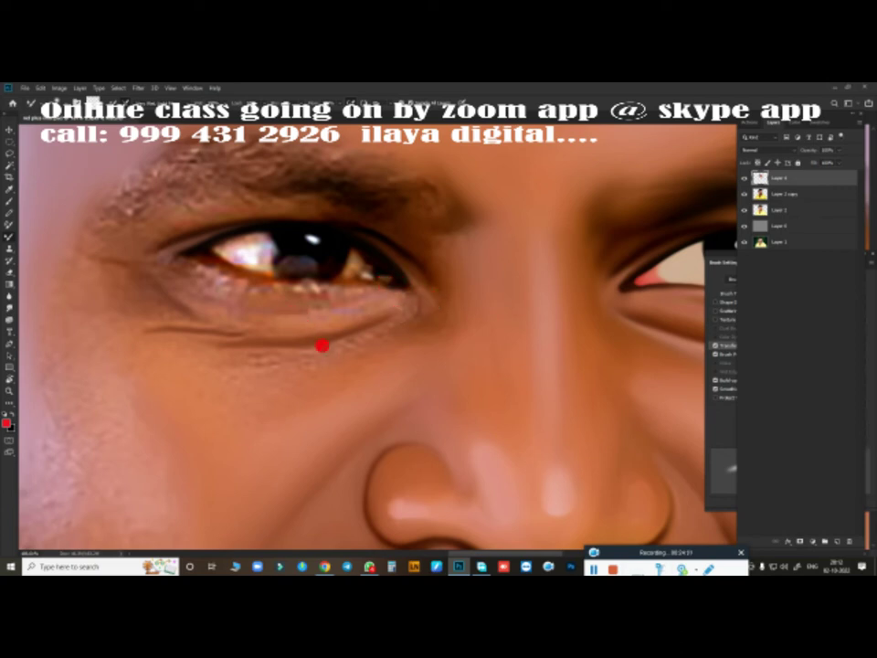
- Zoom in slightly and blend the left eyebrow's hair texture with the Mixer Brush
scroll(317, 347, "up", 1)
scroll(333, 365, "up", 1)
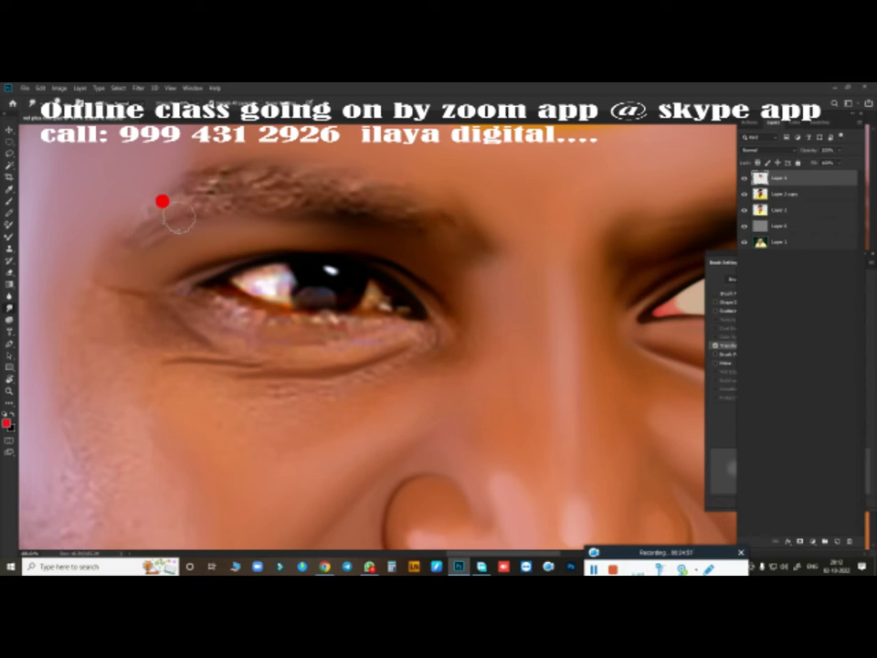
left_click_drag(202, 159, 357, 194)
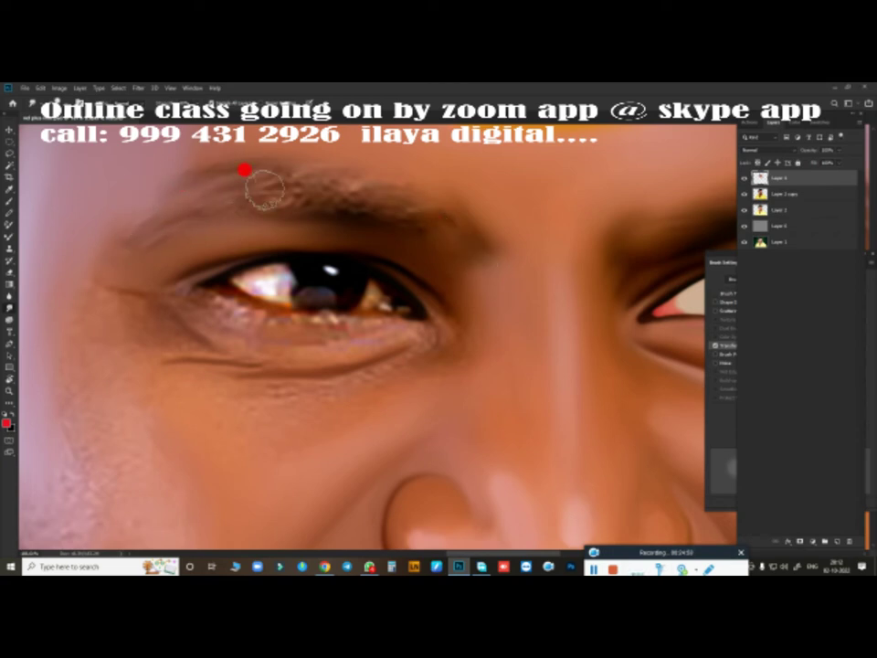
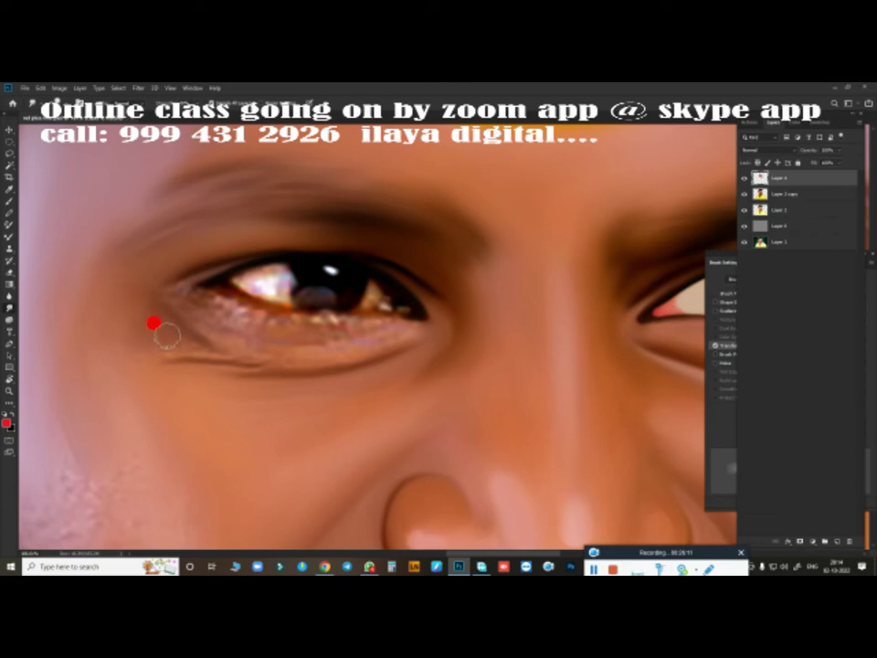
- Select a circle over the left eye's pupil and paint it solid black
key("bracketleft")
key("bracketleft")
key("bracketleft")
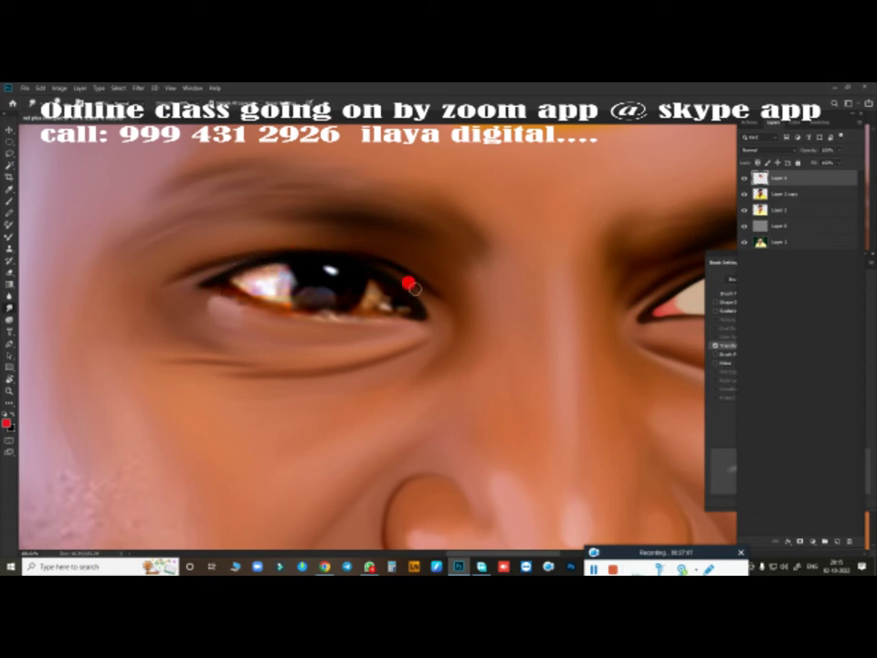
key("ctrl+0")
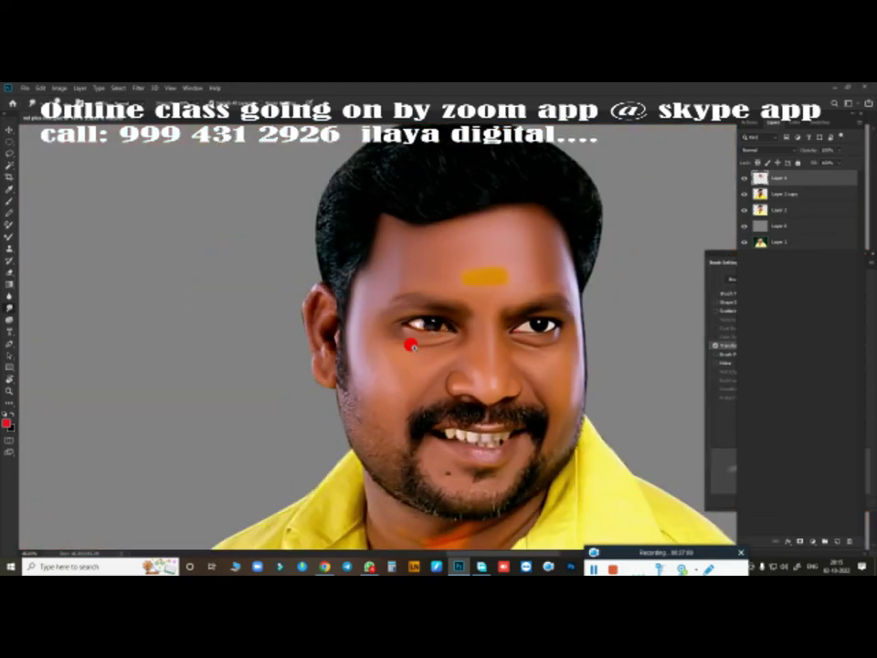
scroll(410, 345, "up", 3)
scroll(449, 353, "up", 3)
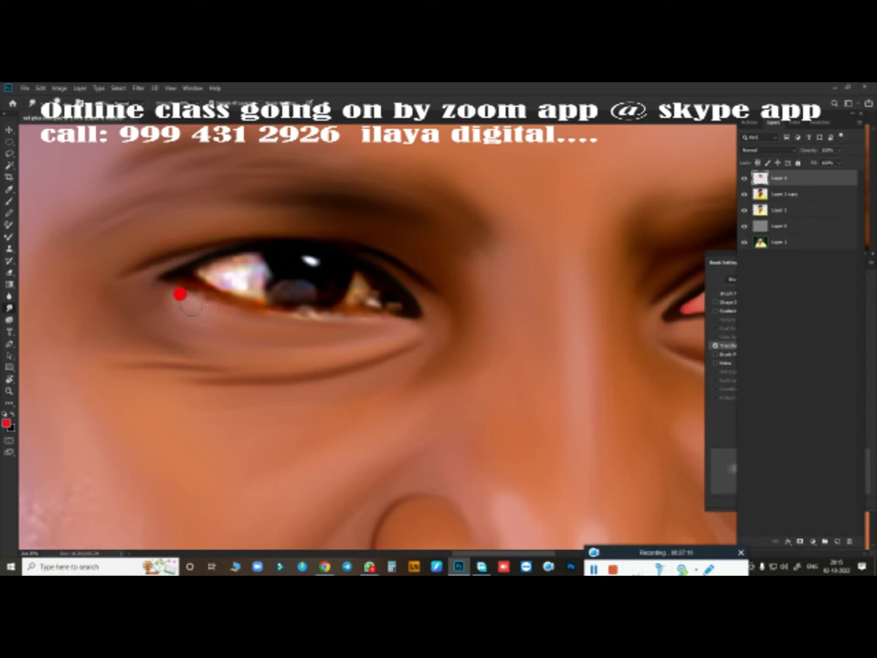
scroll(383, 366, "down", 3)
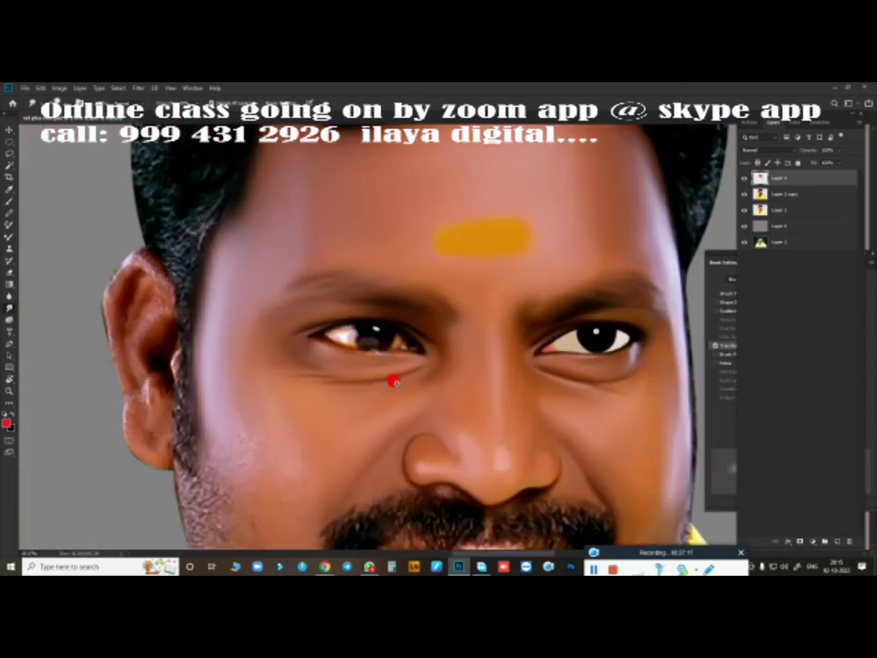
scroll(411, 348, "down", 1)
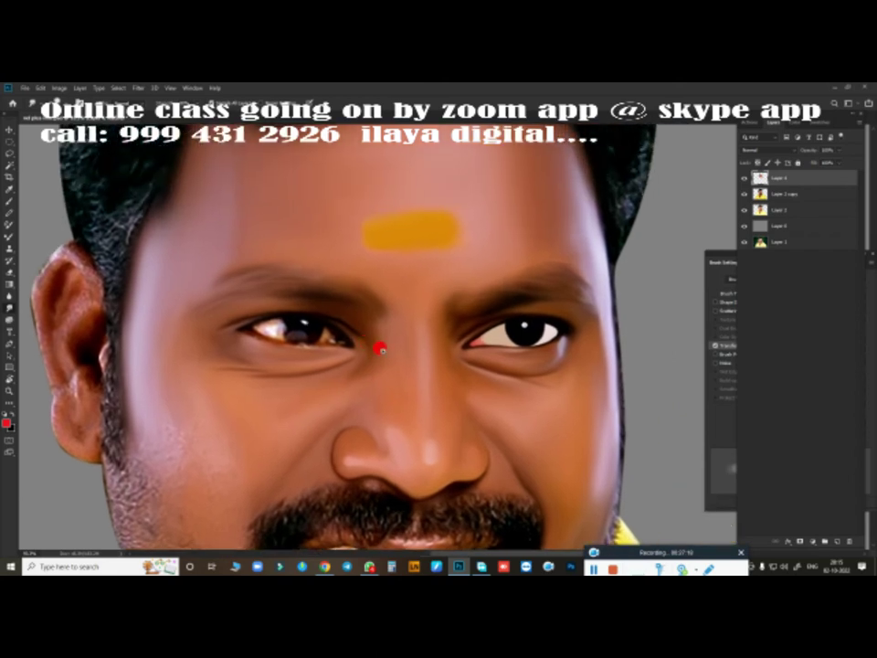
scroll(393, 347, "up", 3)
left_click_drag(403, 349, 525, 279)
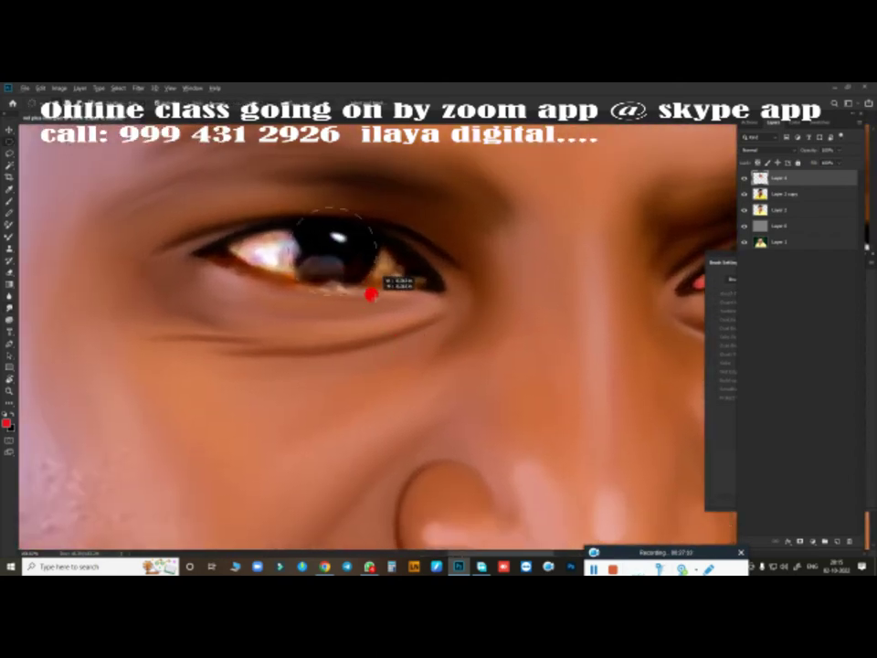
left_click_drag(364, 285, 355, 271)
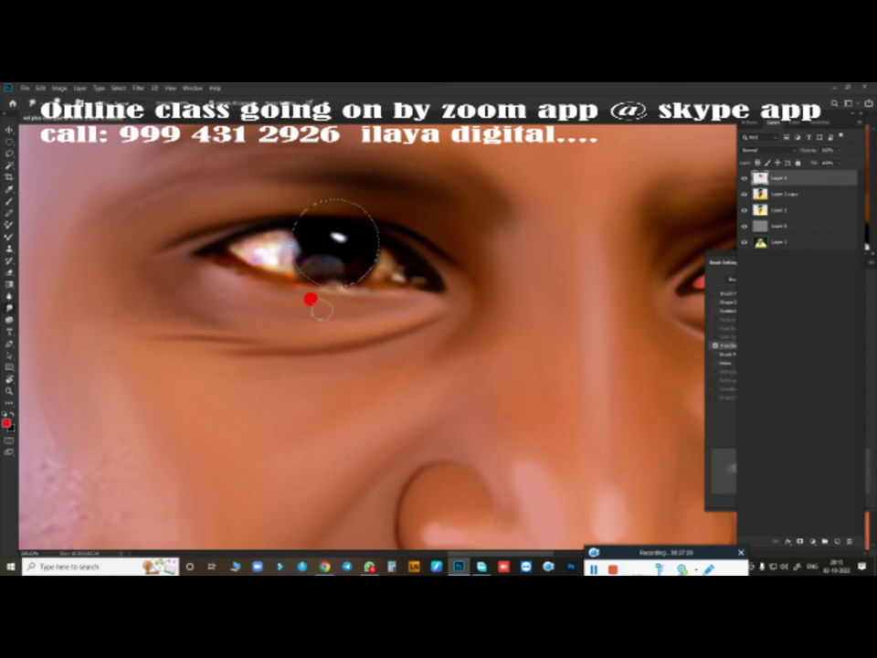
mouse_move(311, 230)
left_mouse_down()
mouse_move(364, 244)
mouse_move(329, 225)
mouse_move(275, 237)
mouse_move(295, 237)
mouse_move(307, 257)
mouse_move(309, 234)
mouse_move(332, 261)
left_mouse_up()
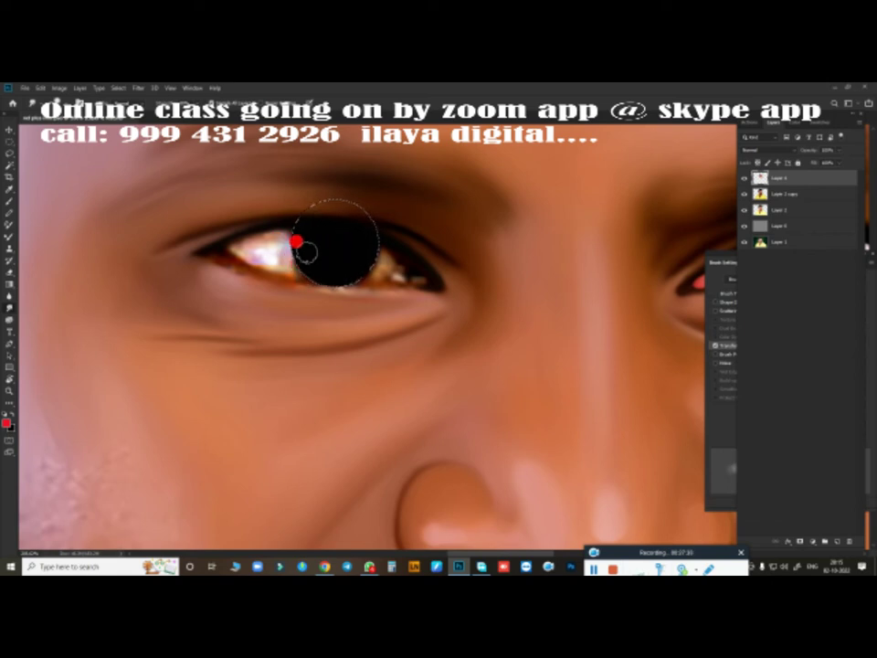
- Add a new empty top layer and toggle the smoothed layer off and on to compare
left_click(834, 541)
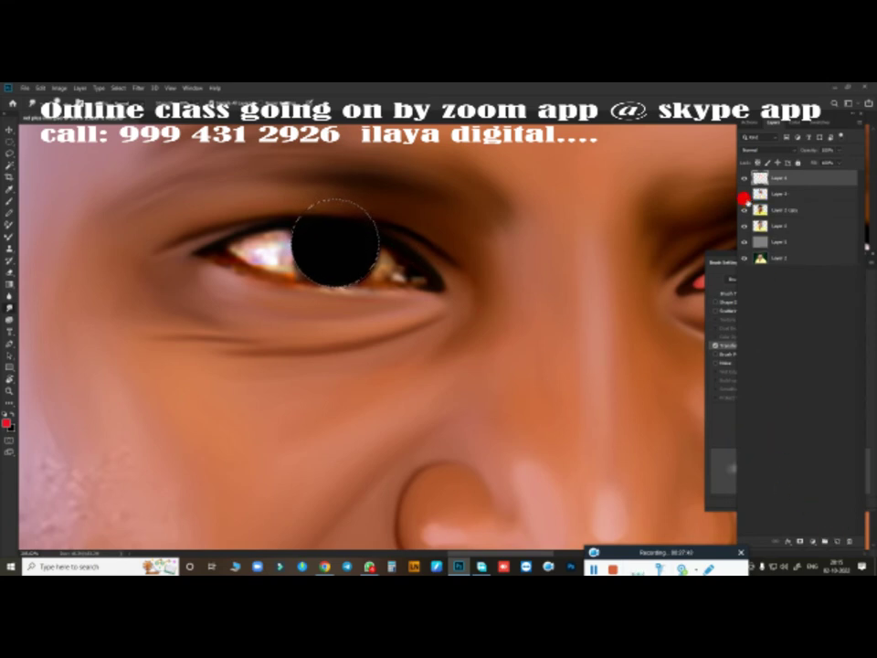
left_click(743, 195)
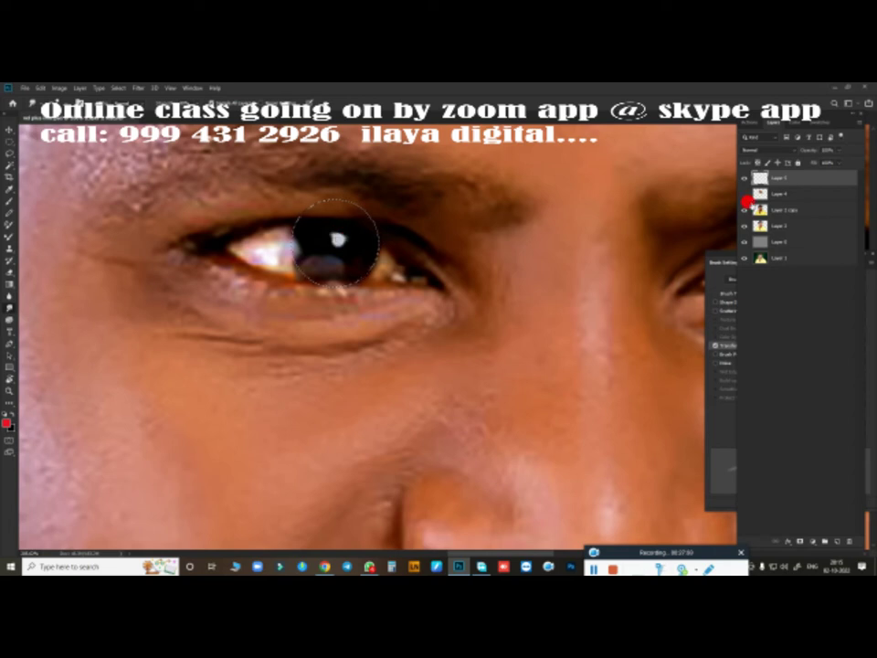
left_click(743, 195)
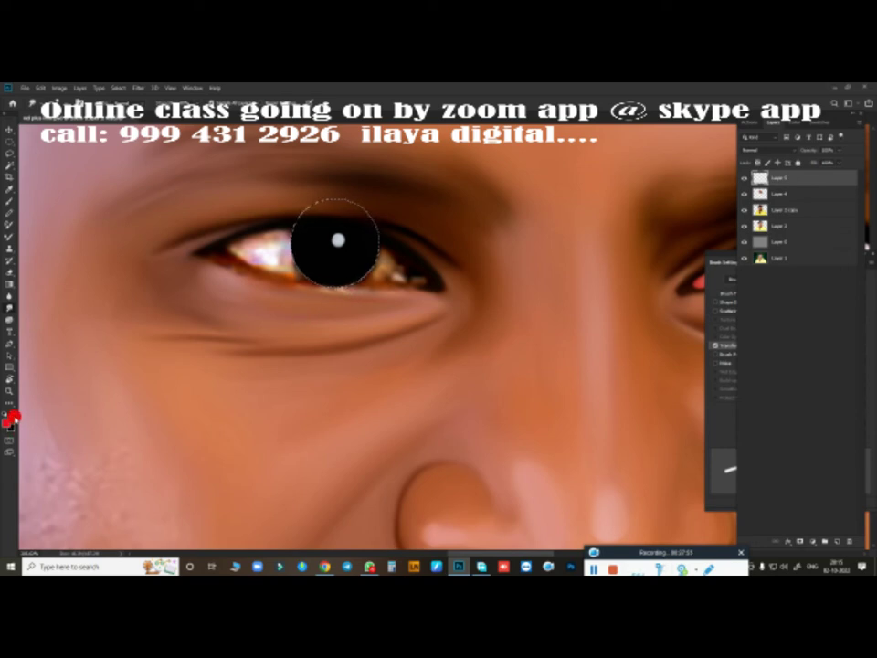
- Set the foreground colour to a light tone sampled from the left eye's white
left_click(9, 420)
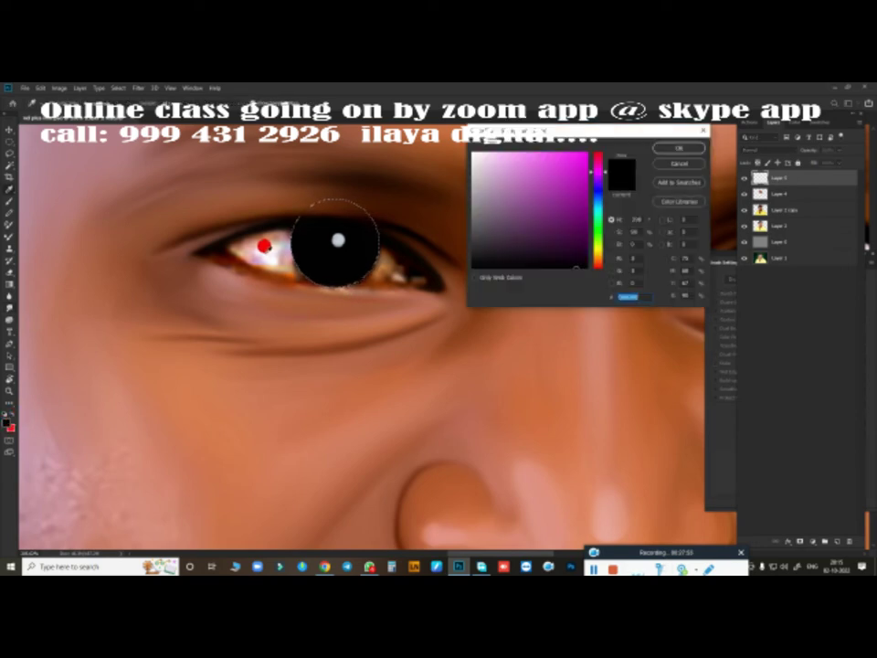
left_click(271, 245)
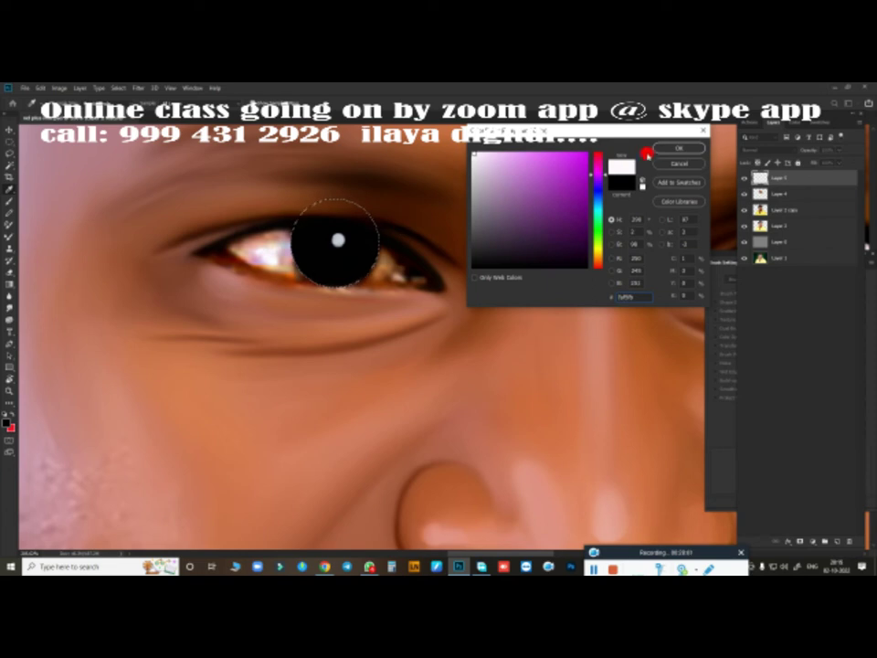
left_click(676, 148)
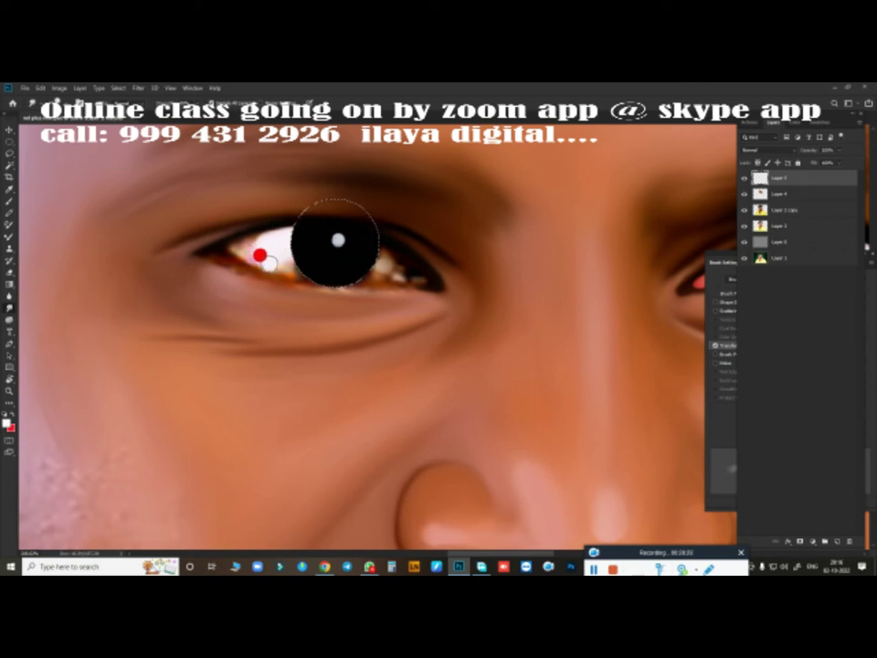
- Brush the light tone over the eye white up to the pupil, then deselect the circle
left_click_drag(263, 257, 305, 266)
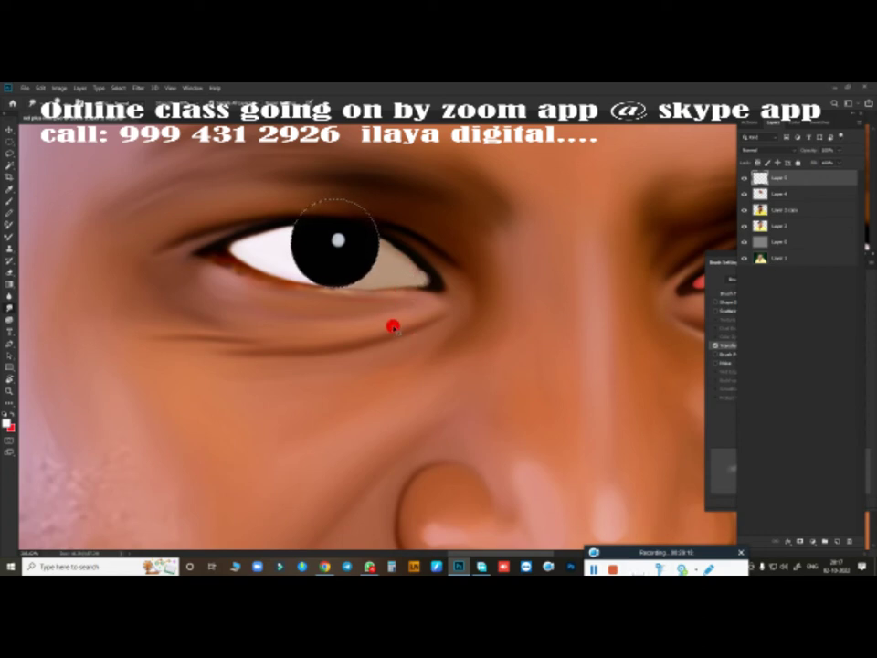
key("ctrl+d")
- Merge Layer 4 into the top painted layer and hide it to reveal the original eye
left_click_drag(538, 281, 545, 228)
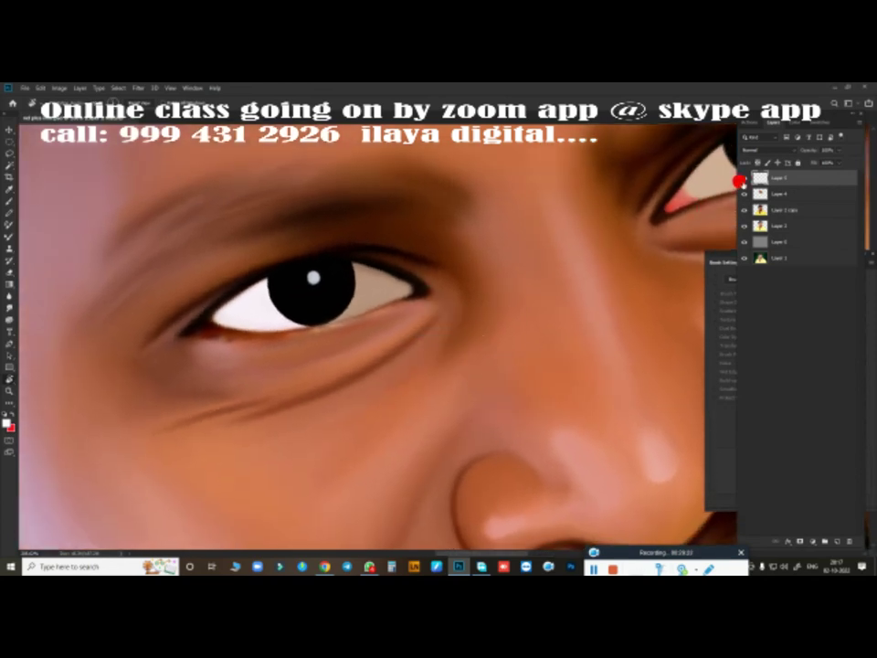
left_click(777, 194, "shift")
key("ctrl+e")
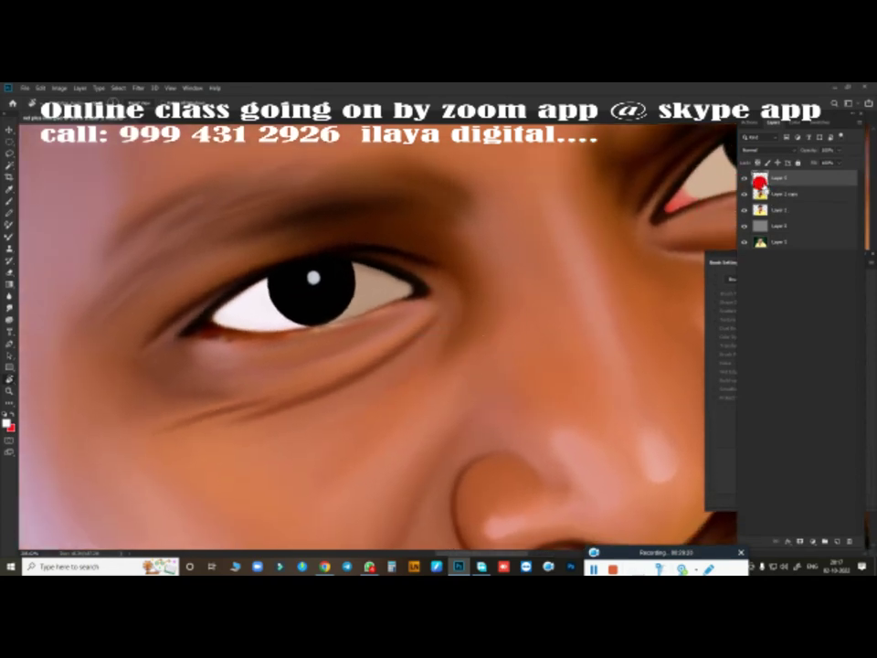
left_click(743, 179)
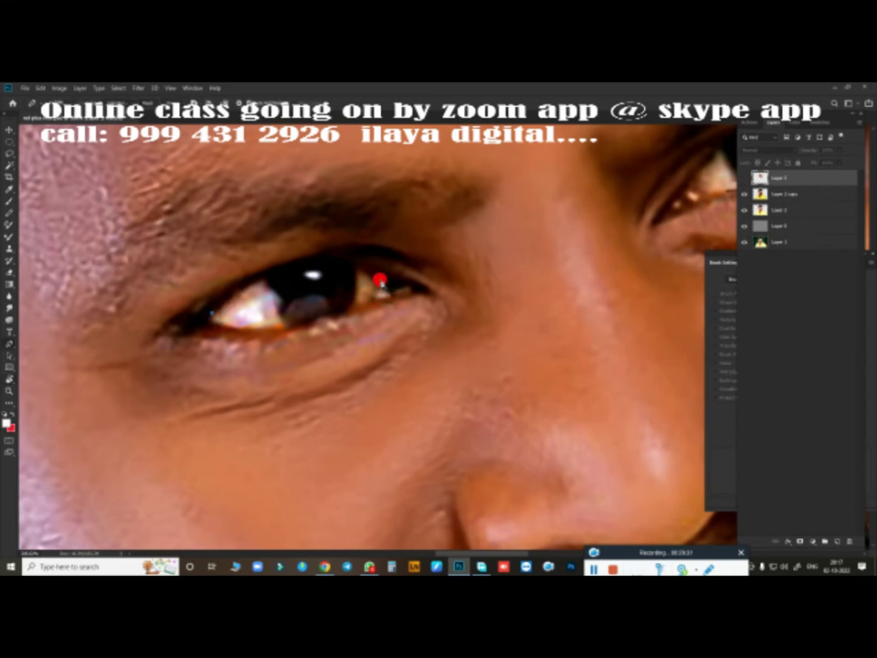
- Trace the upper and lower eyelids with a Pen path and convert it to a selection
mouse_move(379, 280)
left_mouse_down()
mouse_move(479, 332)
mouse_move(470, 332)
left_mouse_up()
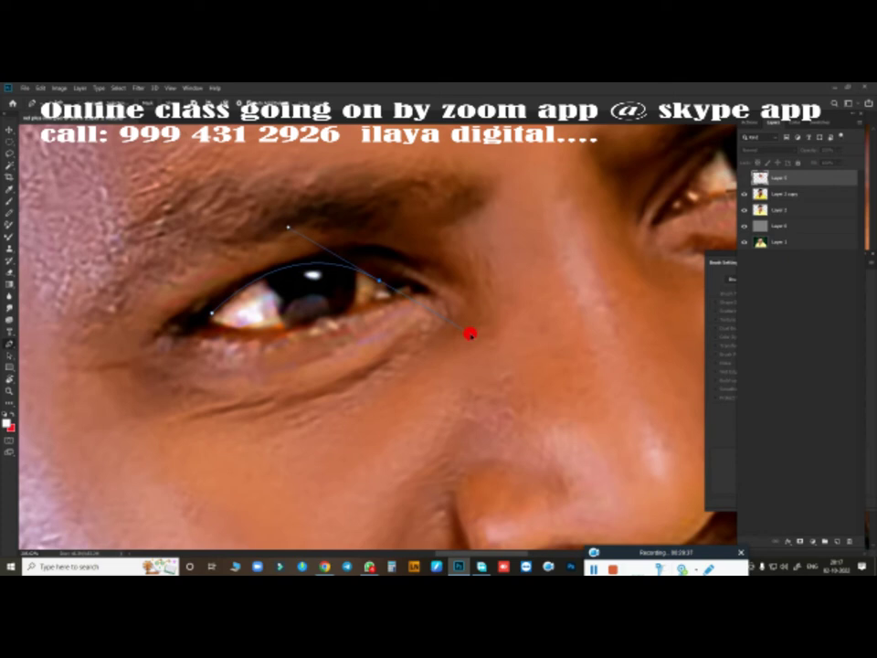
left_click(394, 279, "alt")
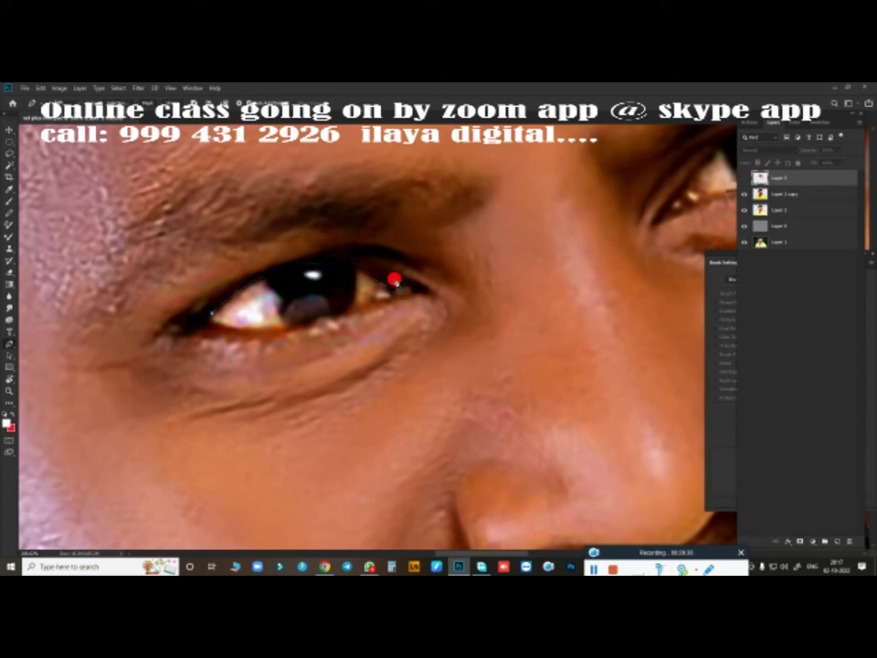
left_click_drag(382, 279, 469, 331)
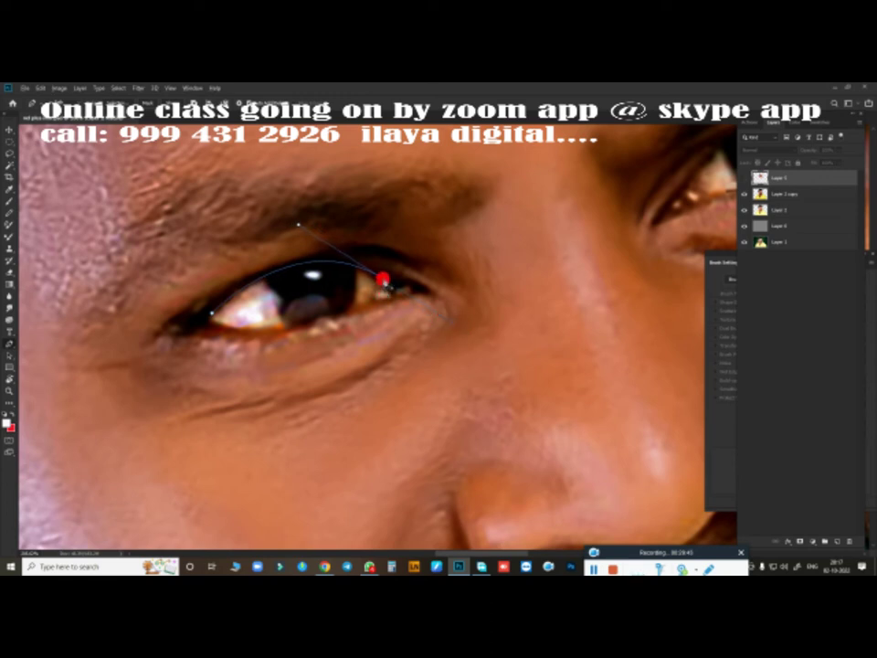
left_click(384, 280, "alt")
key("ctrl+z")
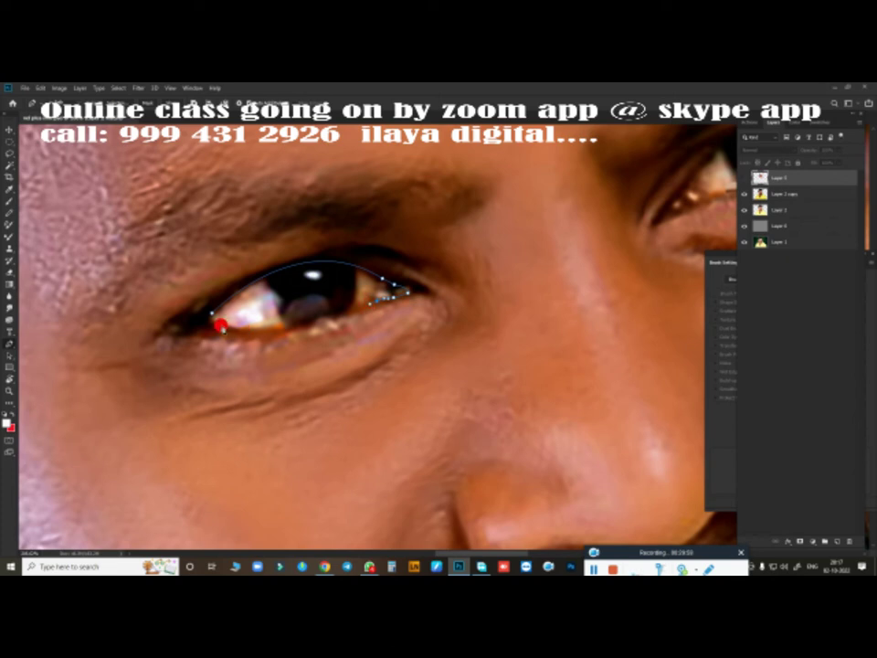
left_click_drag(221, 323, 180, 304)
left_click(216, 312)
key("ctrl+Return")
- Show the painted eye layer again and enlarge to a large soft round brush
left_click(742, 179)
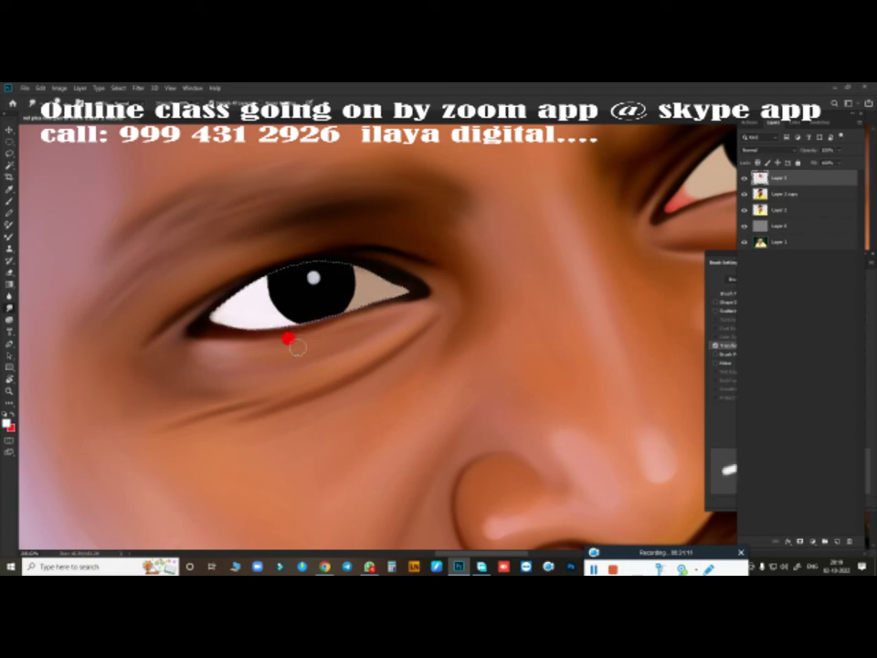
key("]")
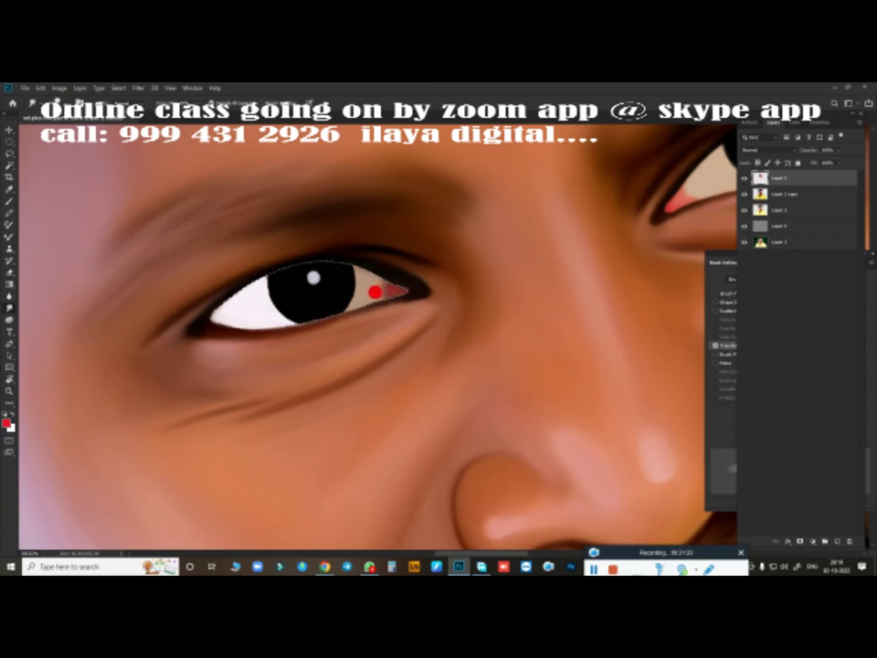
- Tint the left eye's inner corner pink with a soft brush, zooming in and back out
left_click_drag(396, 290, 402, 291)
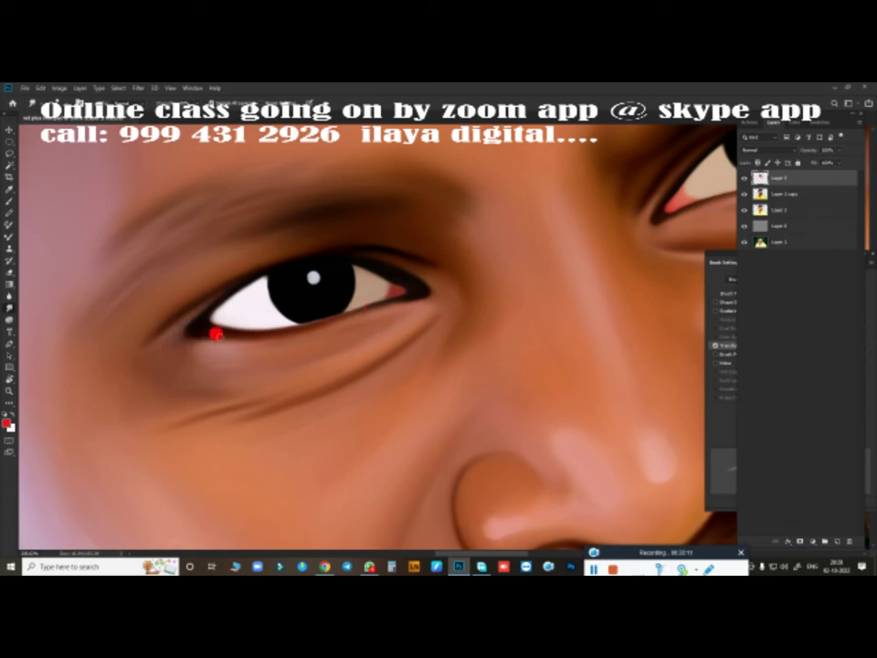
scroll(278, 327, "down", 5)
scroll(358, 358, "down", 2)
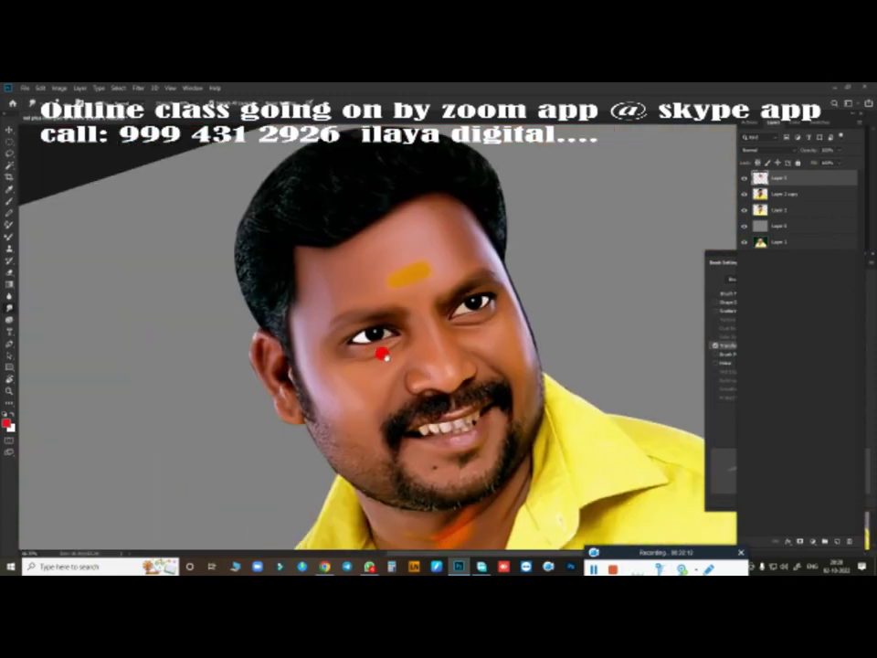
scroll(382, 353, "down", 2)
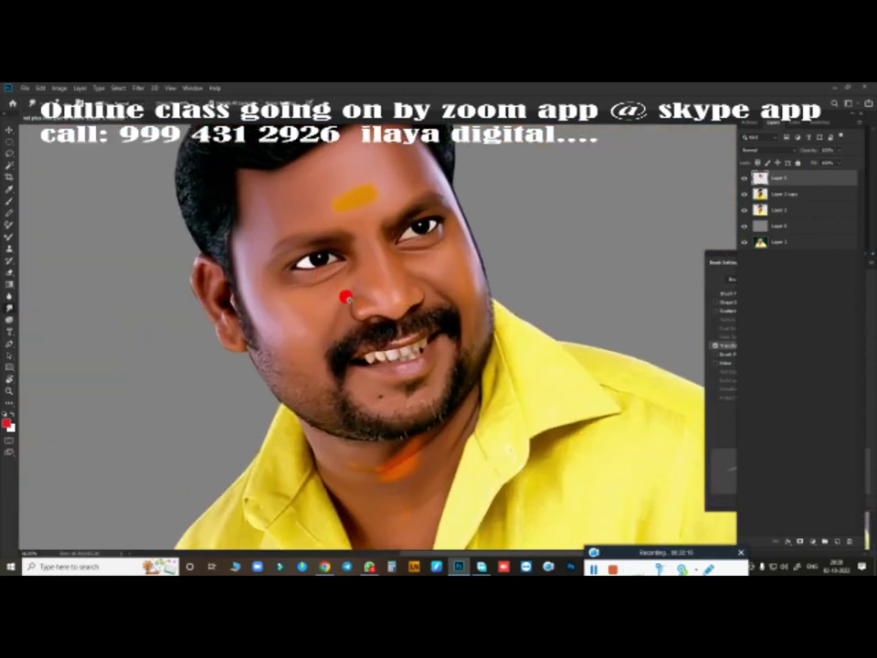
scroll(345, 293, "up", 4)
scroll(372, 314, "up", 2)
scroll(388, 326, "up", 3)
scroll(402, 331, "up", 2)
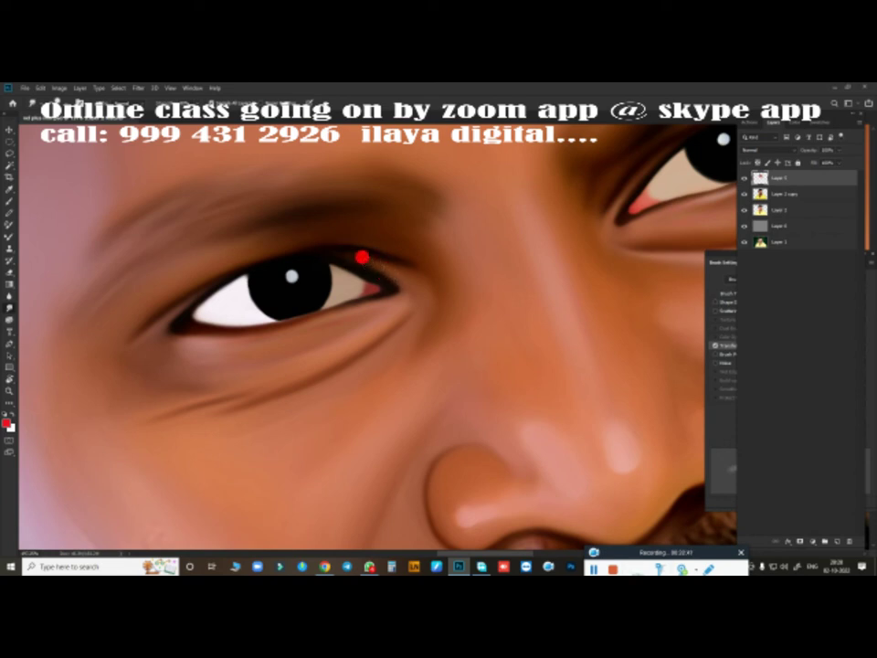
scroll(384, 329, "down", 2)
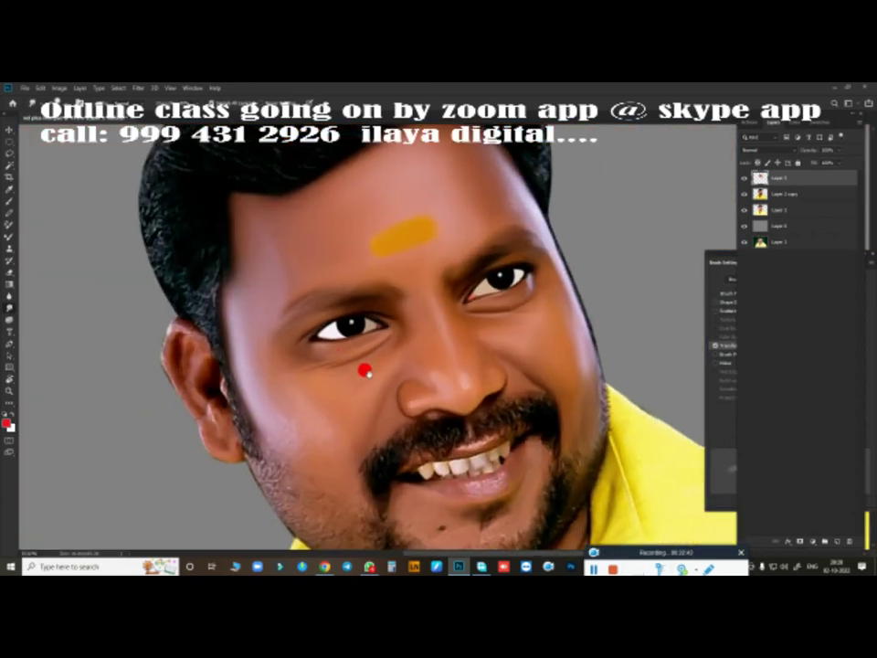
scroll(362, 369, "down", 2)
scroll(307, 327, "down", 1)
scroll(370, 347, "down", 1)
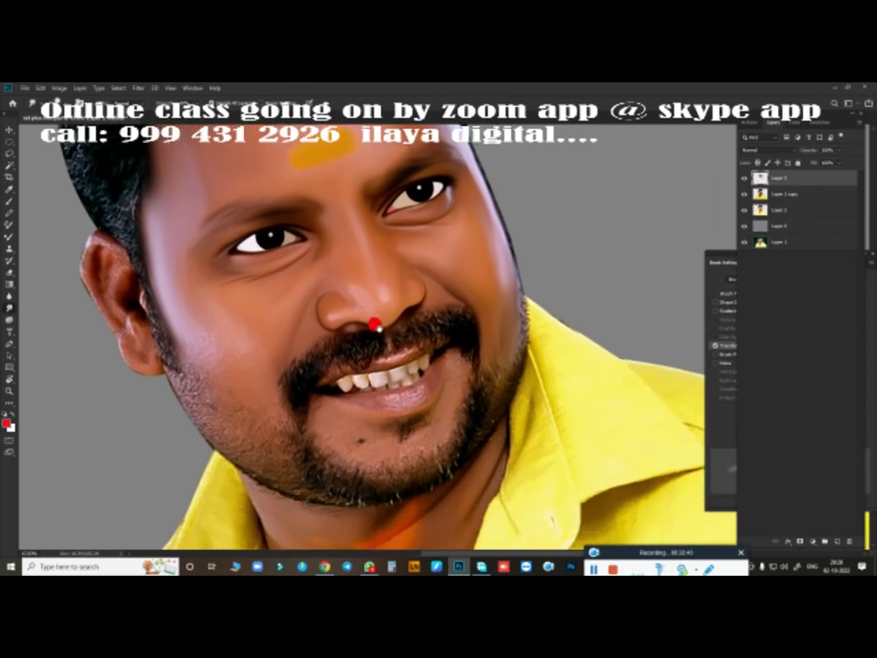
- Reset the tilted view upright and zoom in around the mouth and moustache
key("ctrl+z")
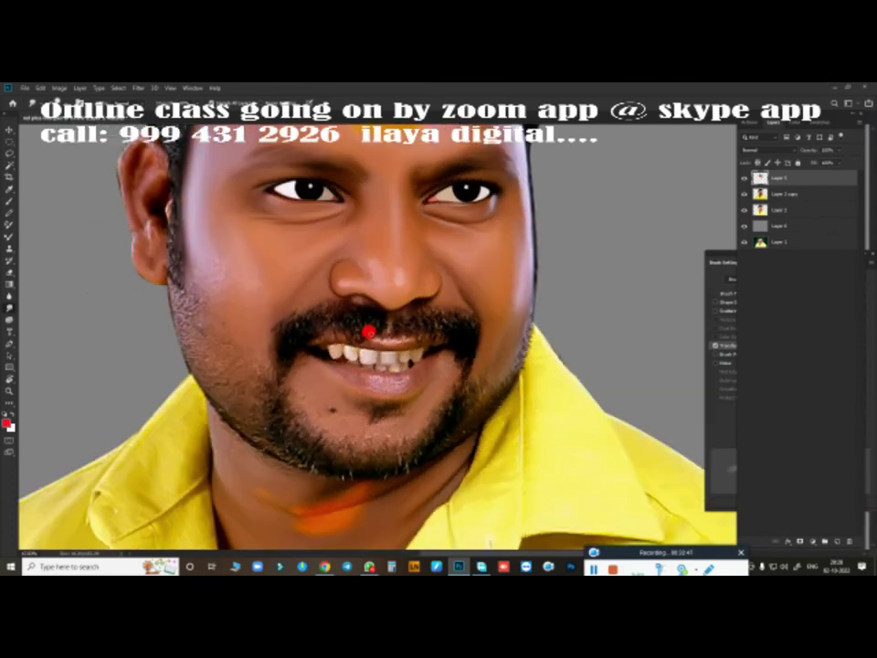
scroll(260, 358, "up", 2)
scroll(274, 359, "up", 2)
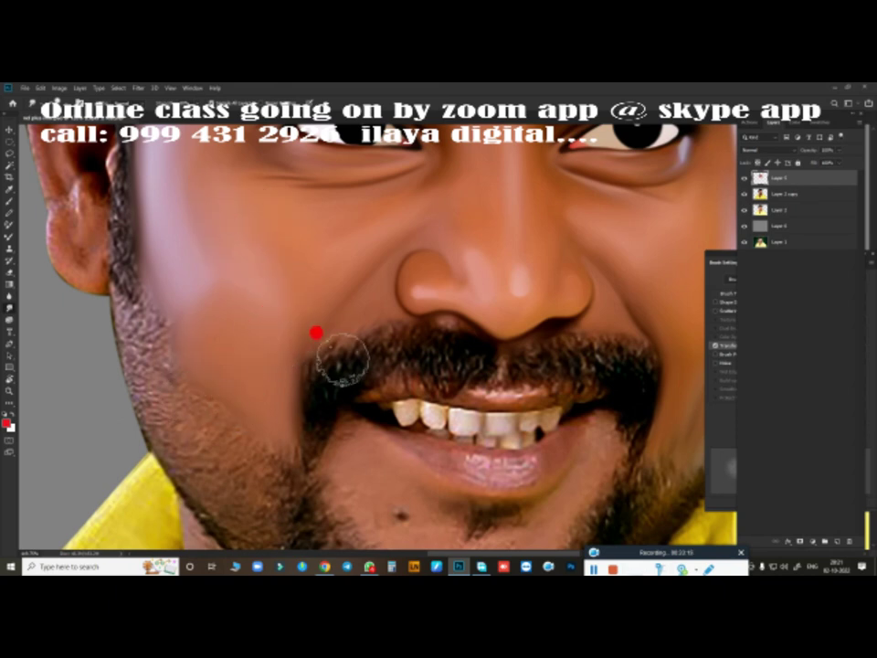
scroll(322, 369, "down", 3)
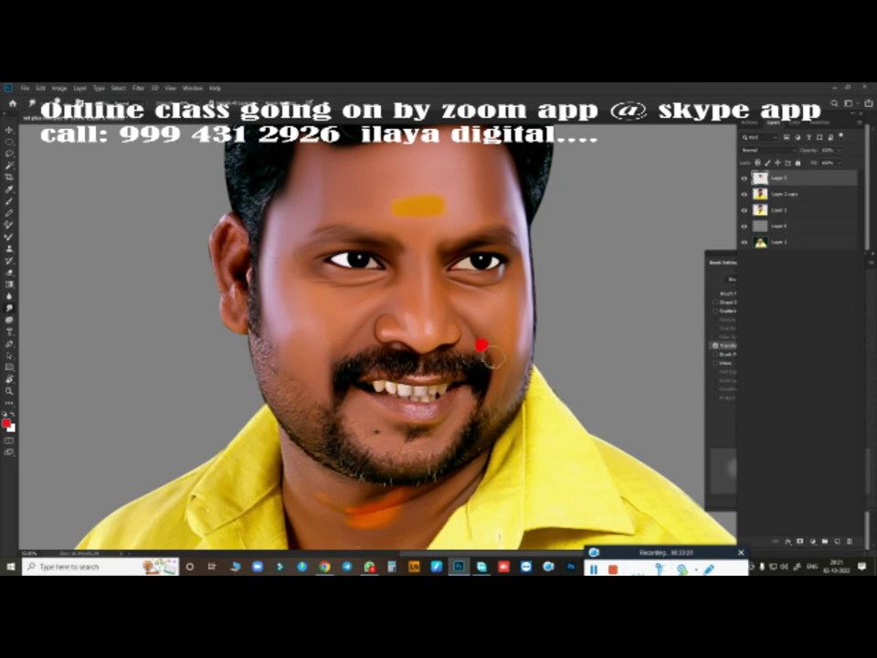
- Paint over the yellow forehead mark with skin tone until it disappears
scroll(493, 331, "up", 1)
scroll(507, 329, "up", 2)
scroll(475, 365, "up", 5)
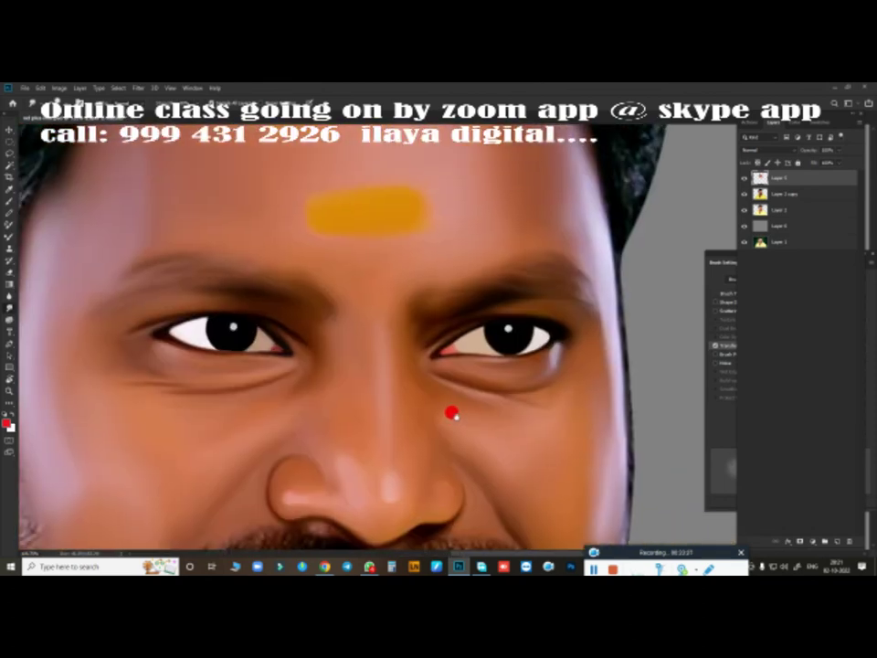
scroll(429, 398, "up", 2)
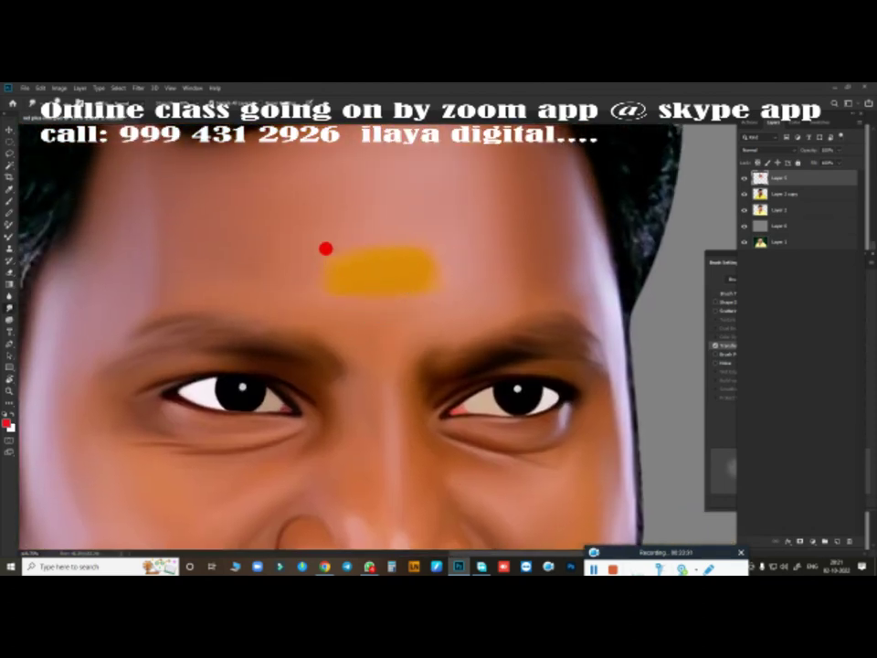
left_click_drag(358, 274, 314, 274)
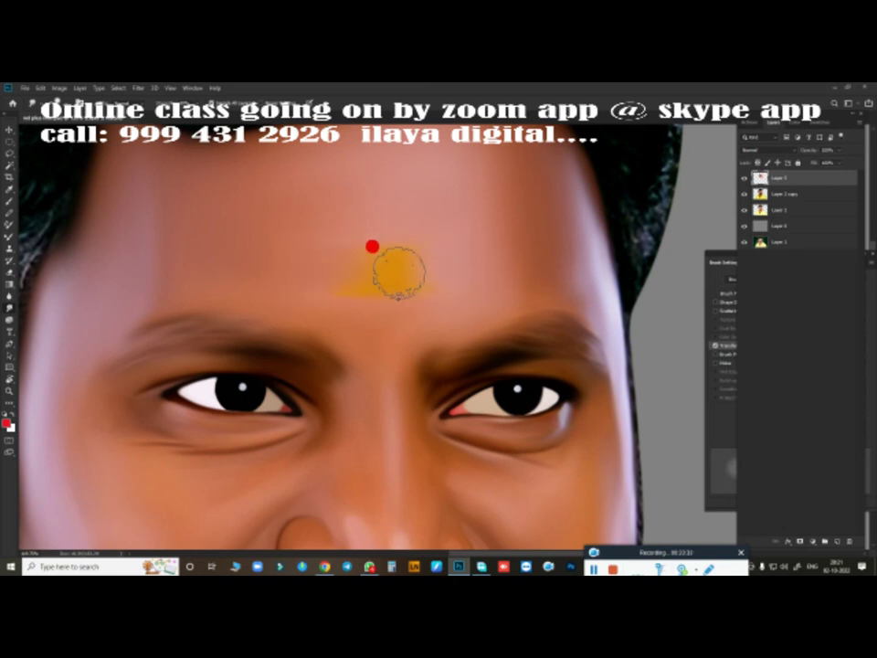
left_click_drag(475, 265, 382, 266)
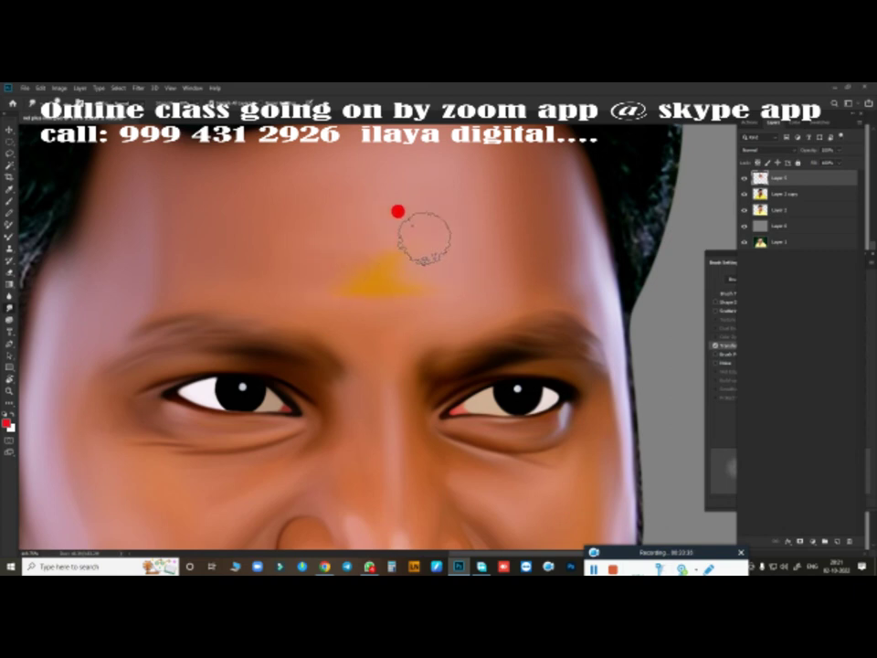
mouse_move(422, 235)
left_mouse_down()
mouse_move(386, 255)
mouse_move(372, 288)
left_mouse_up()
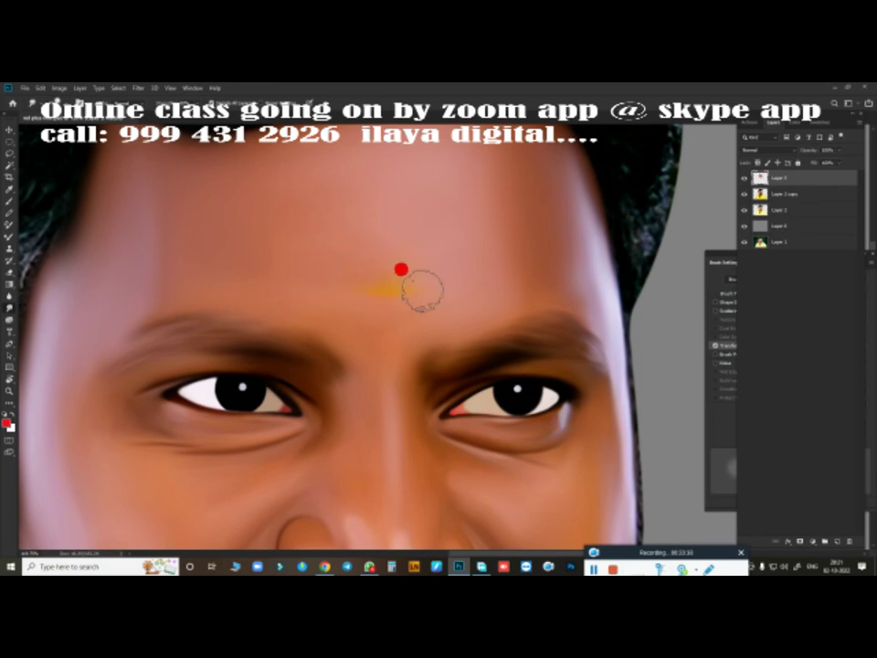
left_click_drag(463, 278, 380, 288)
- Bring the nose and mouth into view and make the brush much smaller
scroll(400, 276, "down", 3)
scroll(449, 303, "down", 1)
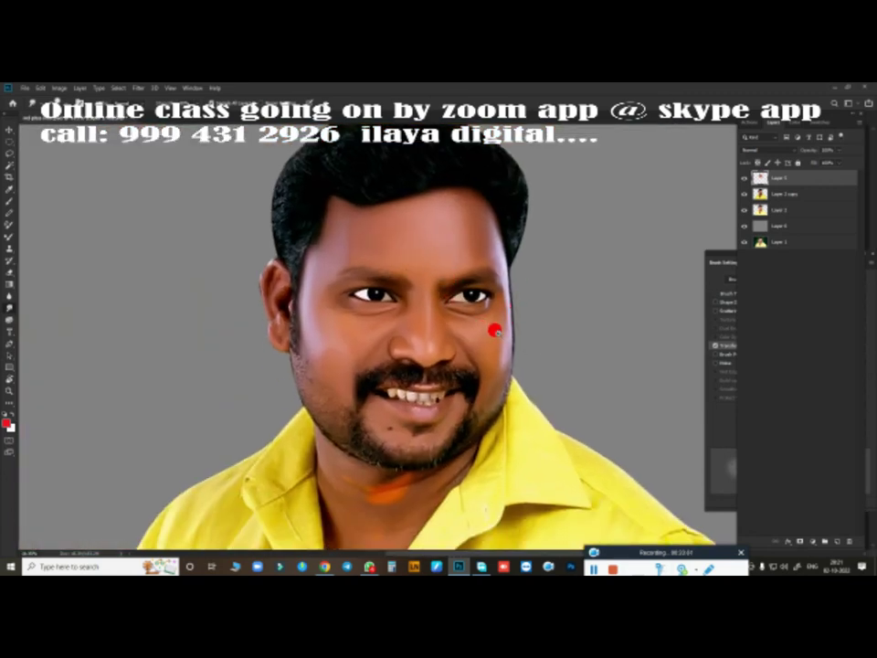
scroll(498, 330, "up", 1)
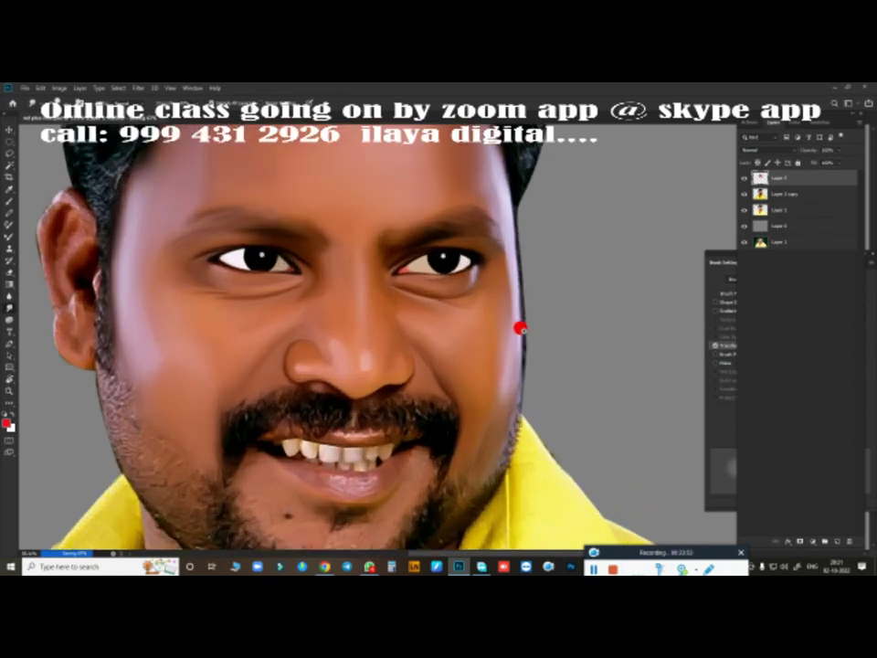
scroll(498, 321, "up", 1)
scroll(521, 308, "up", 1)
scroll(528, 310, "up", 1)
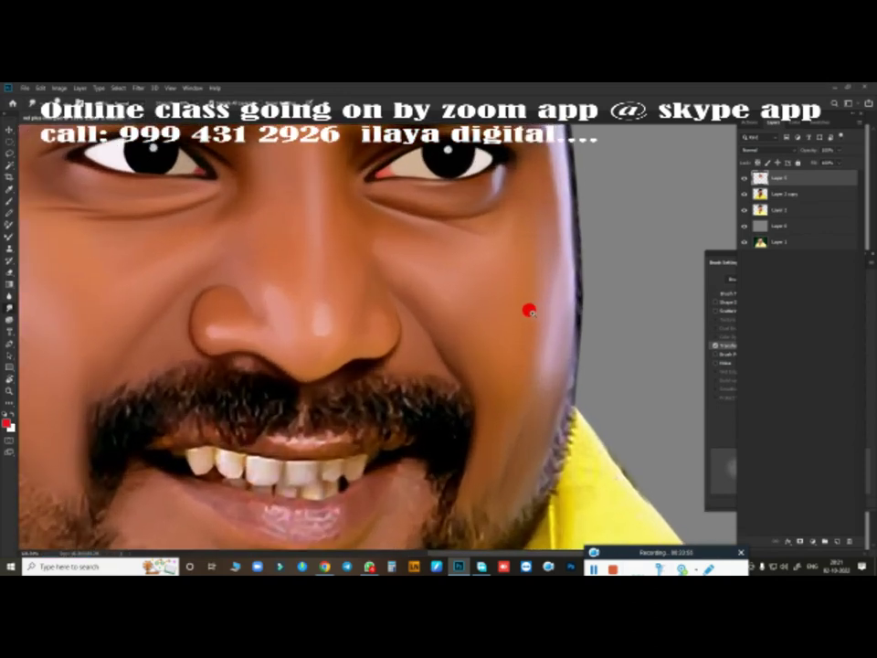
scroll(311, 288, "up", 3)
left_click_drag(331, 289, 515, 186)
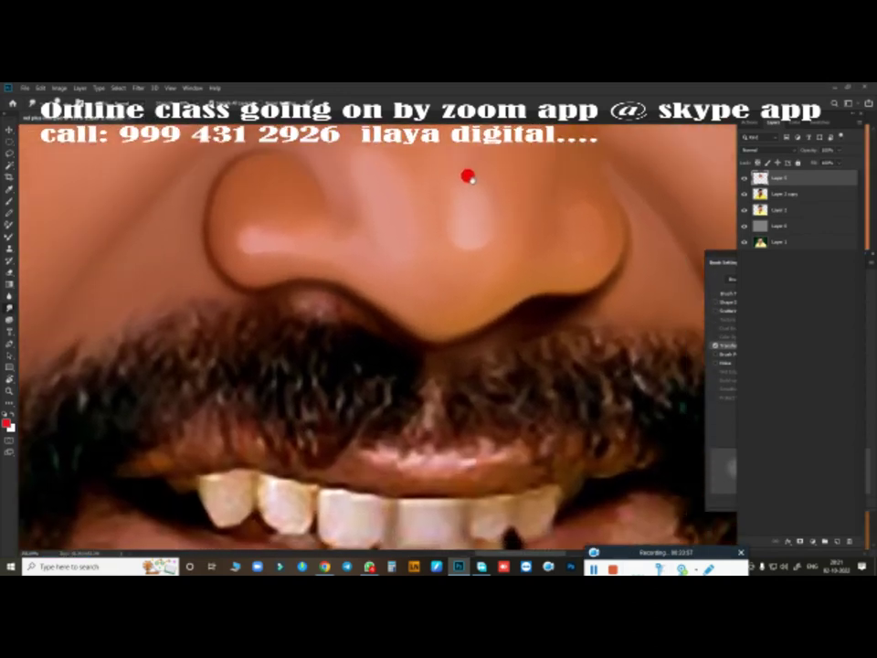
key("bracketleft")
key("bracketleft")
key("bracketleft")
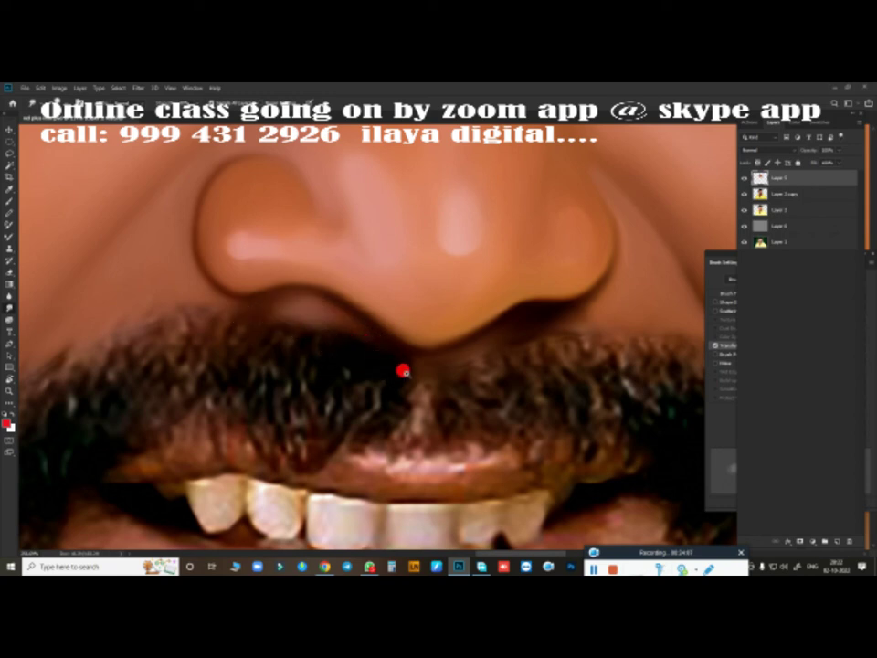
scroll(393, 348, "down", 2)
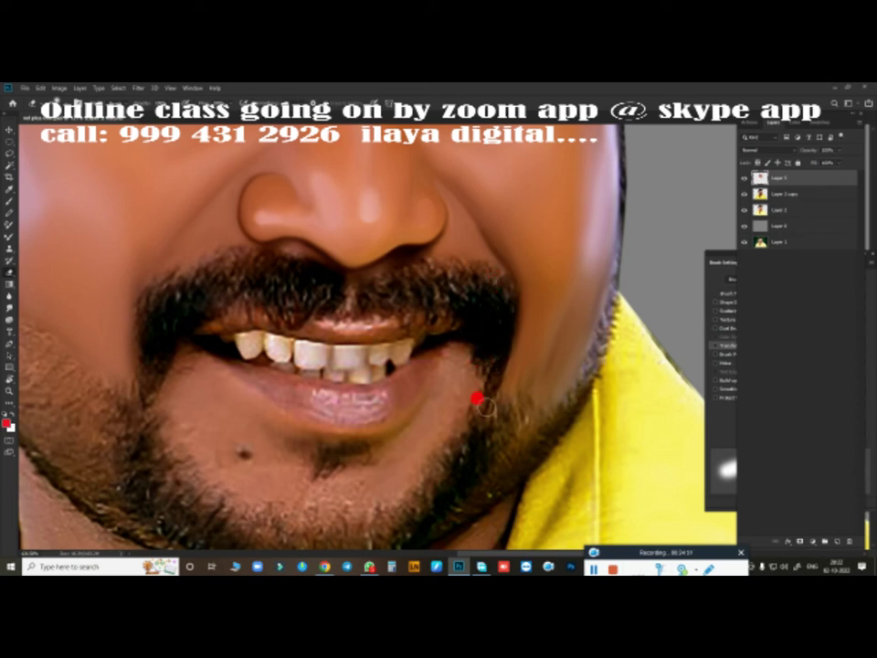
scroll(400, 356, "down", 3)
scroll(399, 357, "up", 2)
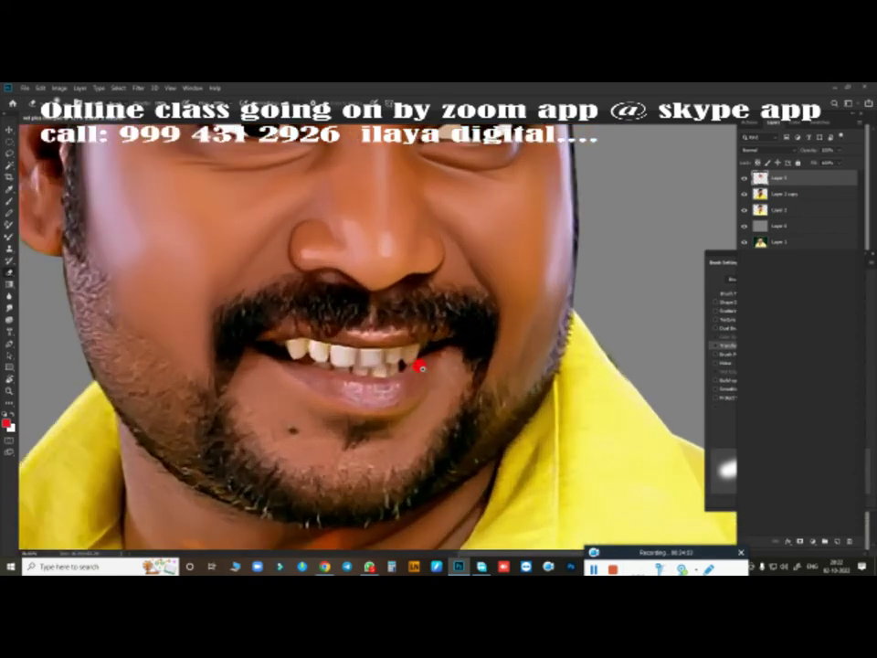
scroll(416, 365, "up", 2)
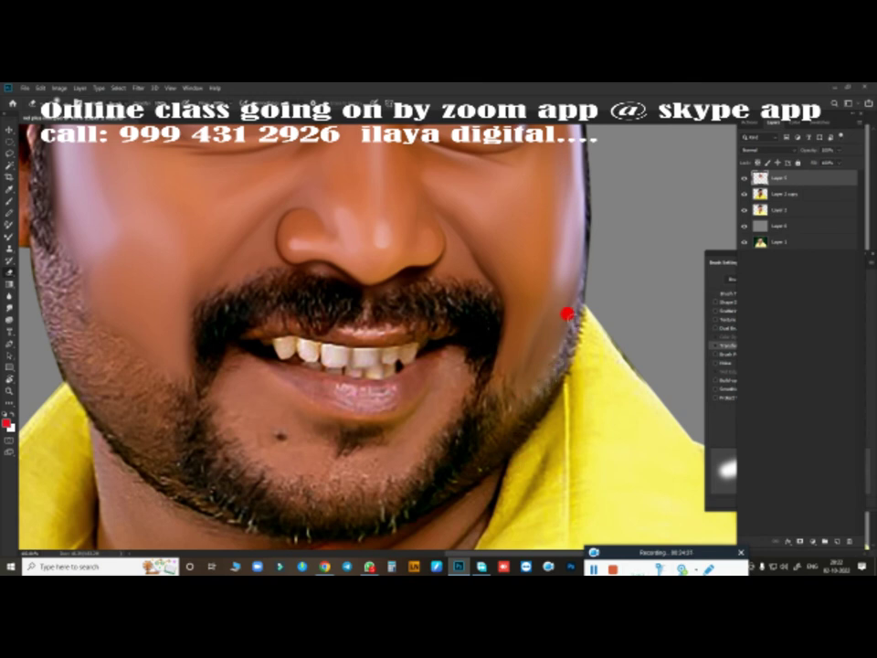
scroll(469, 396, "down", 3)
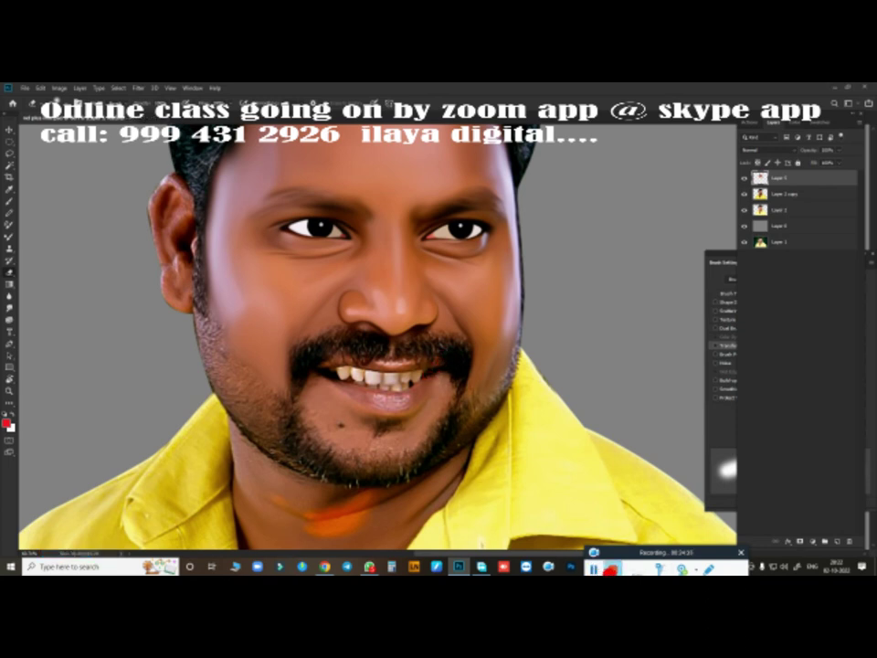
scroll(438, 372, "up", 1)
scroll(439, 372, "up", 3)
- Begin a Pen path with anchor points at the upper teeth's right corner and below it
scroll(516, 288, "up", 1)
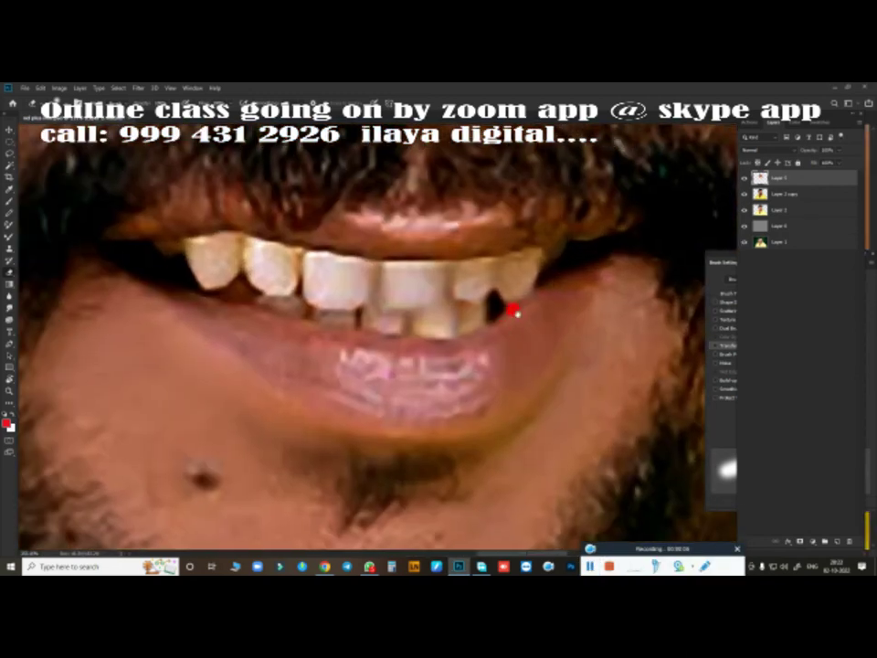
scroll(514, 312, "left", 2)
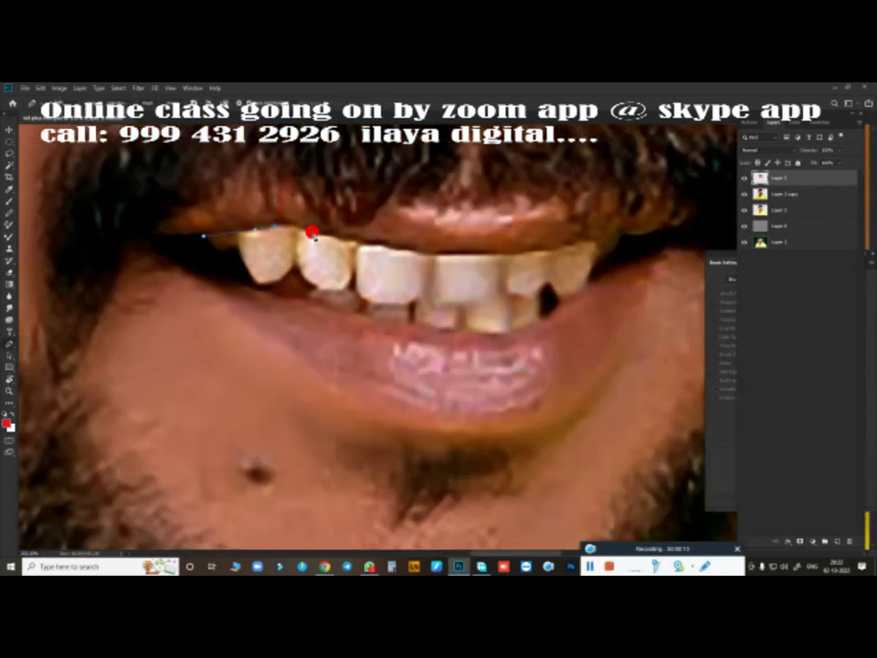
left_click(571, 245)
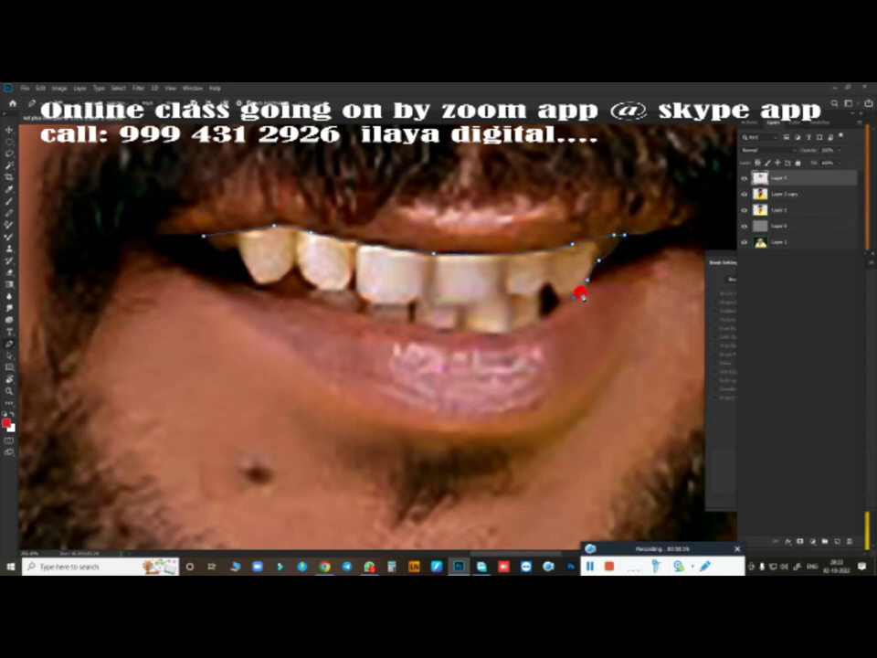
left_click(575, 294)
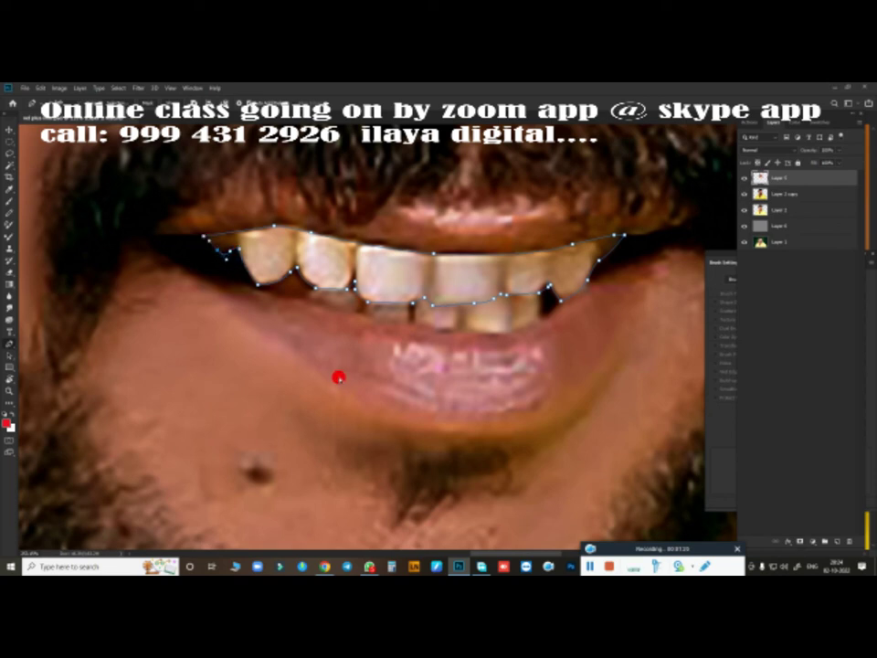
- Select the teeth outline, lighten the upper teeth, darken the left corner gap, and whiten the lower teeth
key("ctrl+Return")
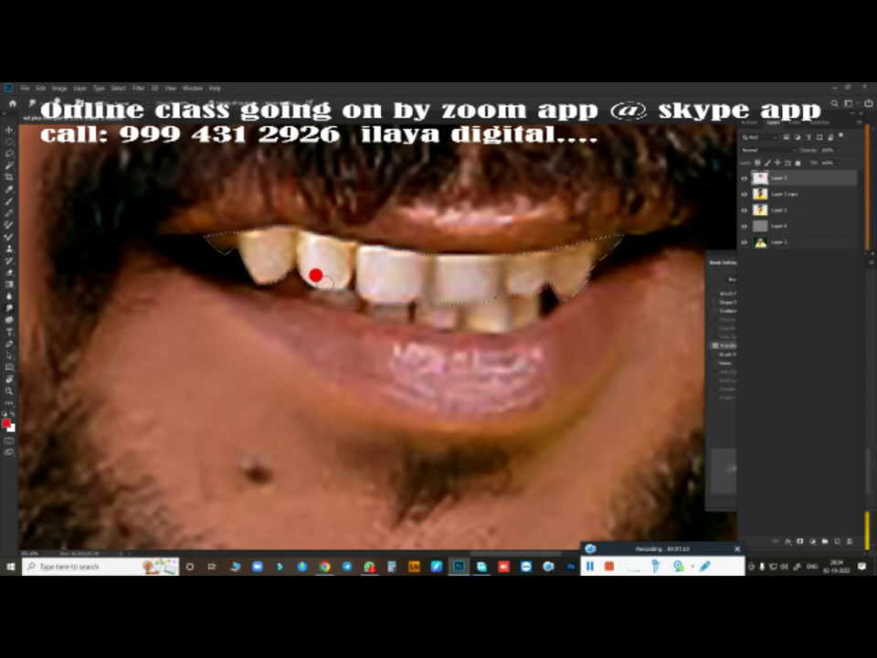
left_click_drag(315, 275, 358, 269)
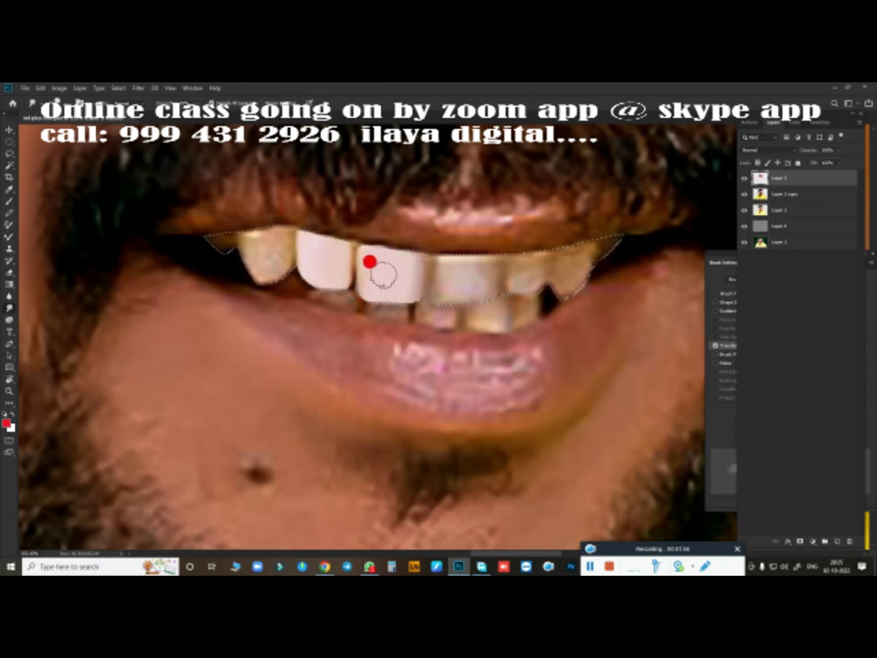
mouse_move(397, 314)
left_mouse_down()
mouse_move(431, 257)
mouse_move(513, 274)
left_mouse_up()
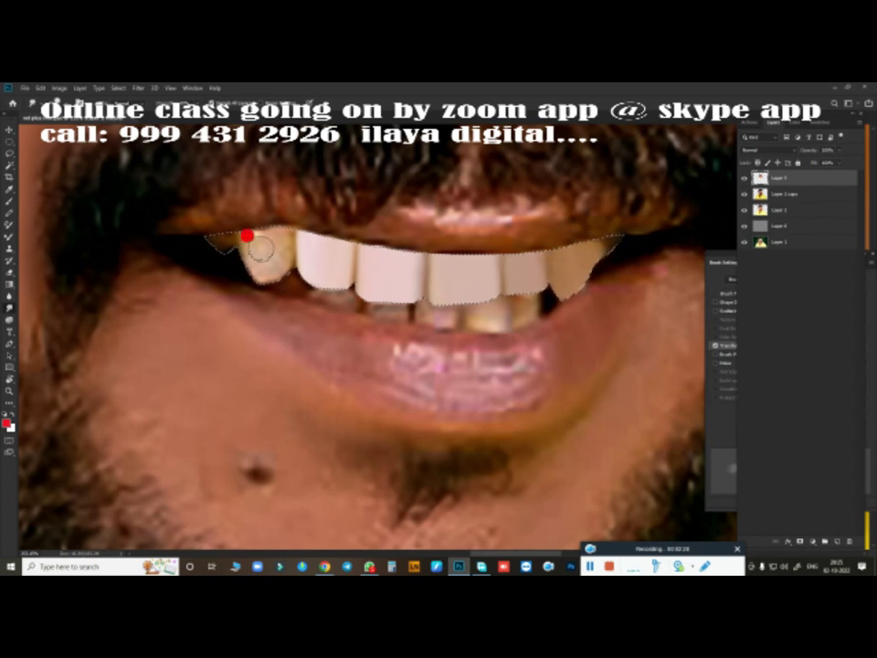
left_click_drag(264, 250, 245, 247)
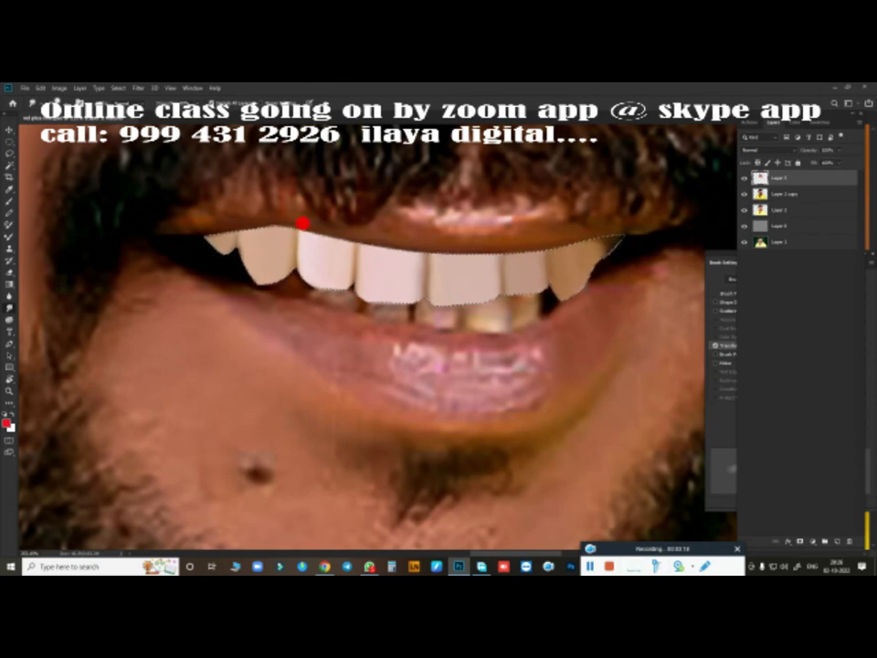
left_click_drag(179, 237, 240, 271)
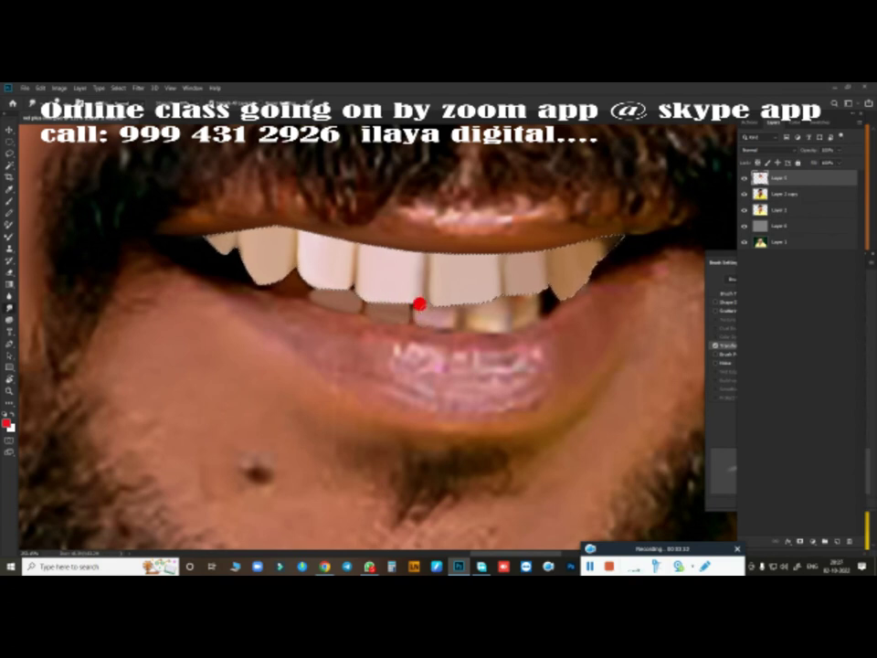
left_click_drag(416, 315, 438, 316)
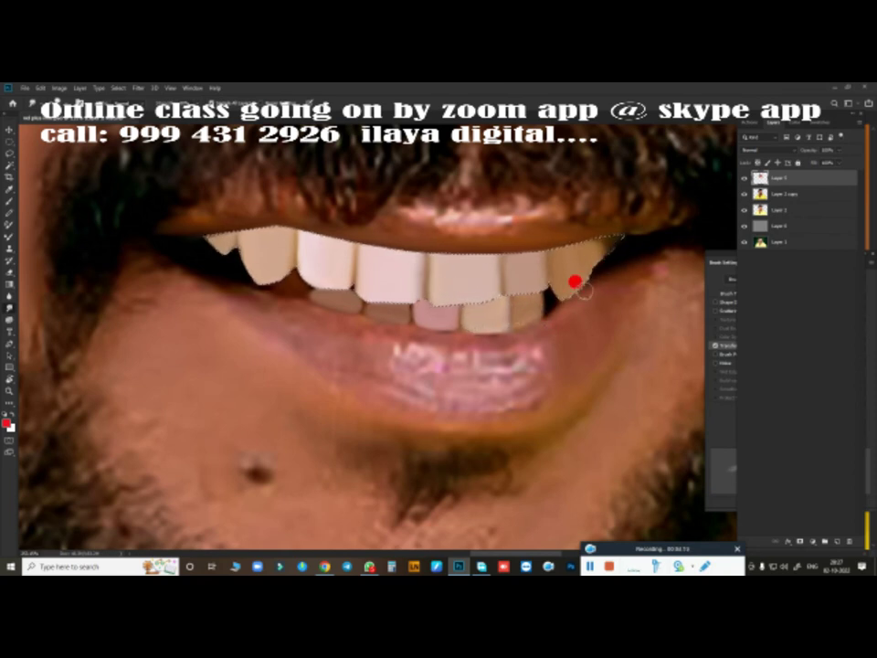
- Zoom in and smooth the lower lip with a soft pink highlight
scroll(360, 339, "down", 1)
scroll(435, 358, "down", 6)
scroll(435, 358, "up", 5)
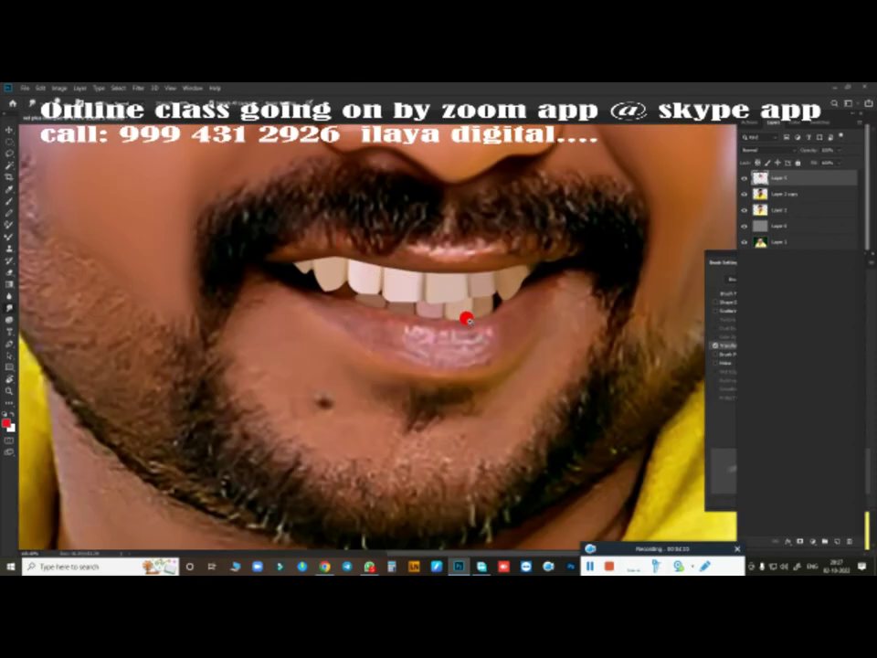
scroll(467, 319, "up", 2)
scroll(524, 293, "down", 3)
scroll(421, 333, "up", 1)
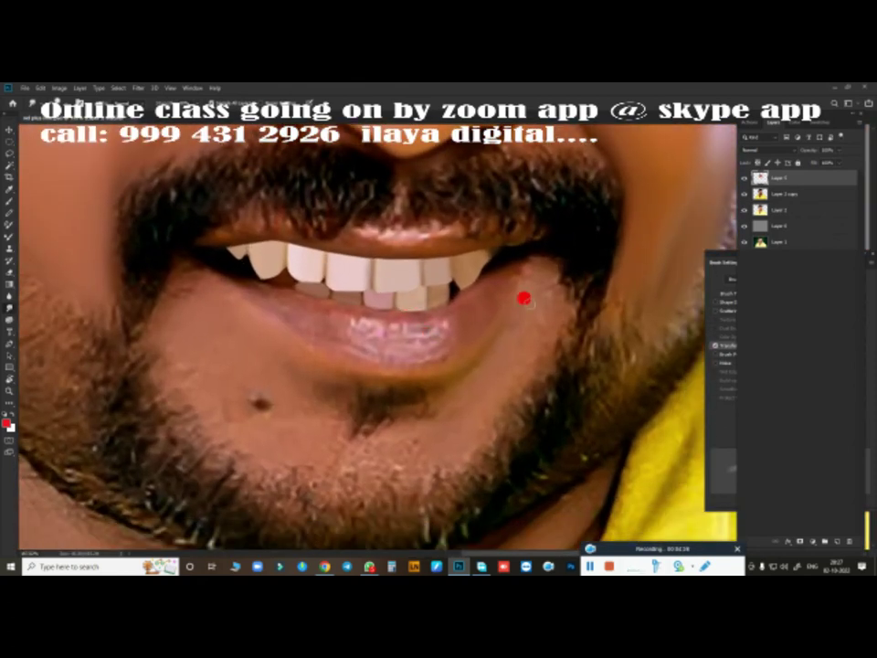
scroll(401, 362, "up", 2)
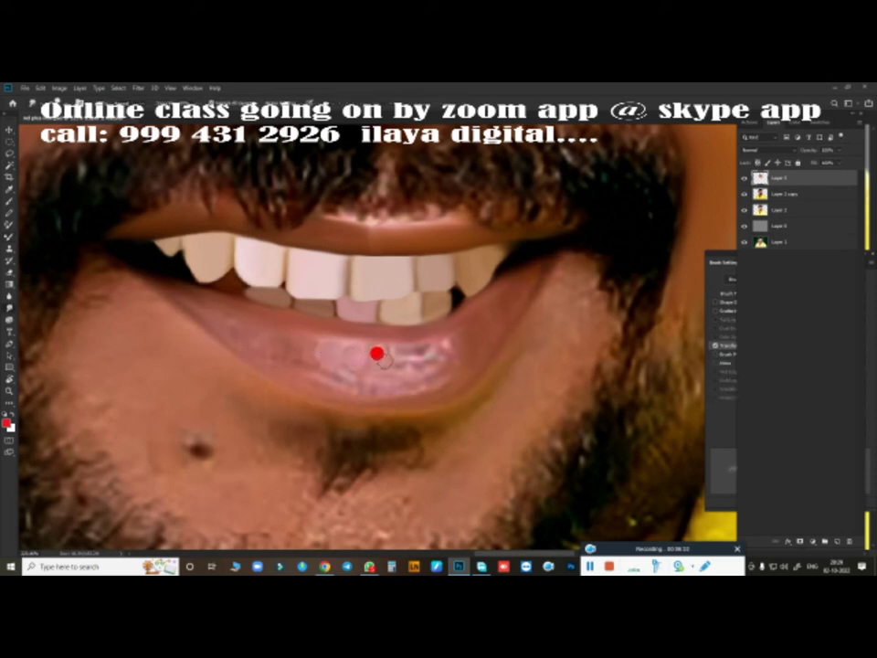
left_click_drag(377, 354, 428, 344)
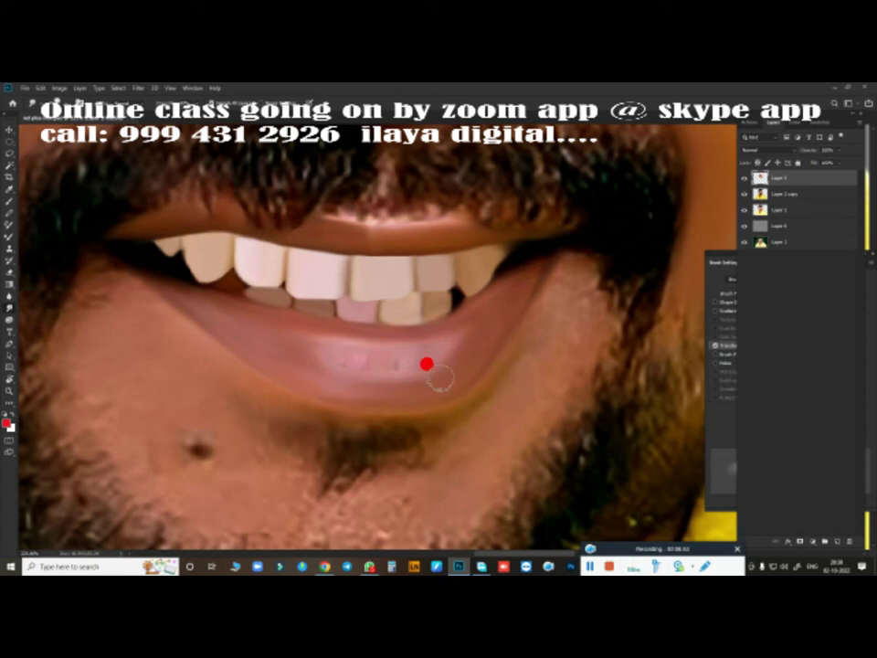
mouse_move(323, 350)
left_mouse_down()
mouse_move(370, 364)
mouse_move(383, 357)
left_mouse_up()
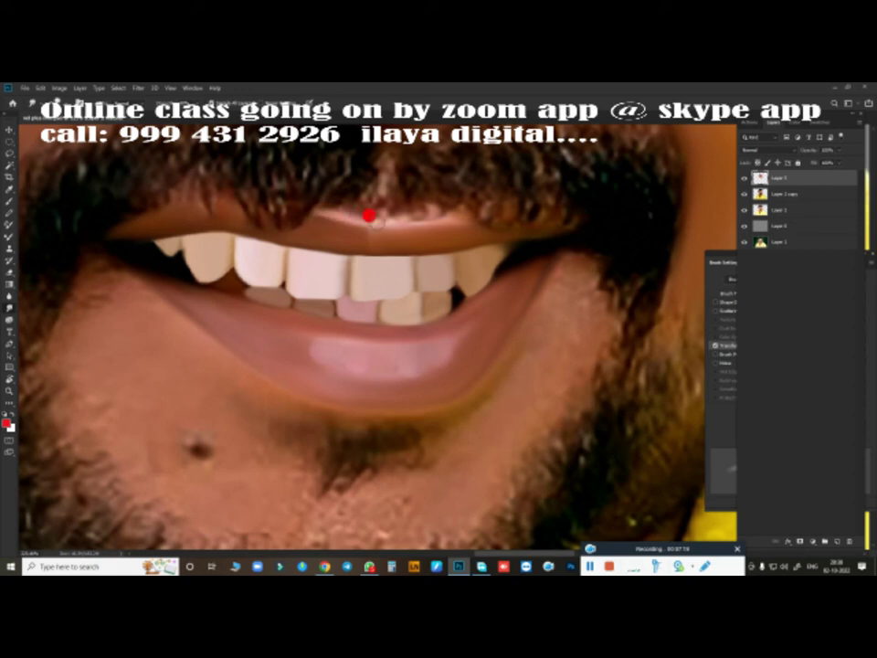
- Brighten the upper lip edge and smooth the right mouth corner and the chin around the mole
mouse_move(442, 204)
left_mouse_down()
mouse_move(456, 215)
mouse_move(396, 221)
left_mouse_up()
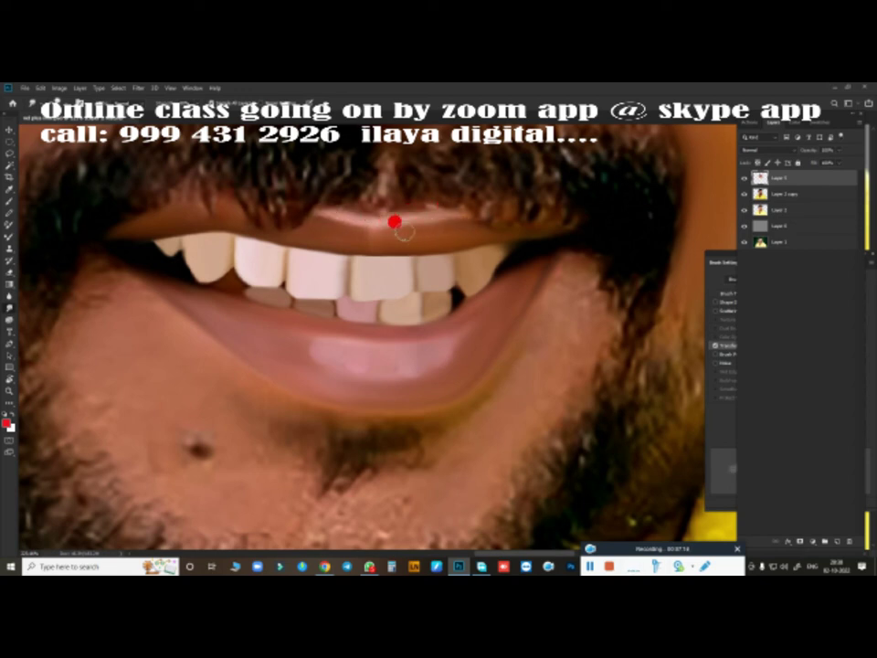
mouse_move(560, 279)
left_mouse_down()
mouse_move(590, 261)
mouse_move(592, 308)
mouse_move(598, 275)
mouse_move(565, 348)
left_mouse_up()
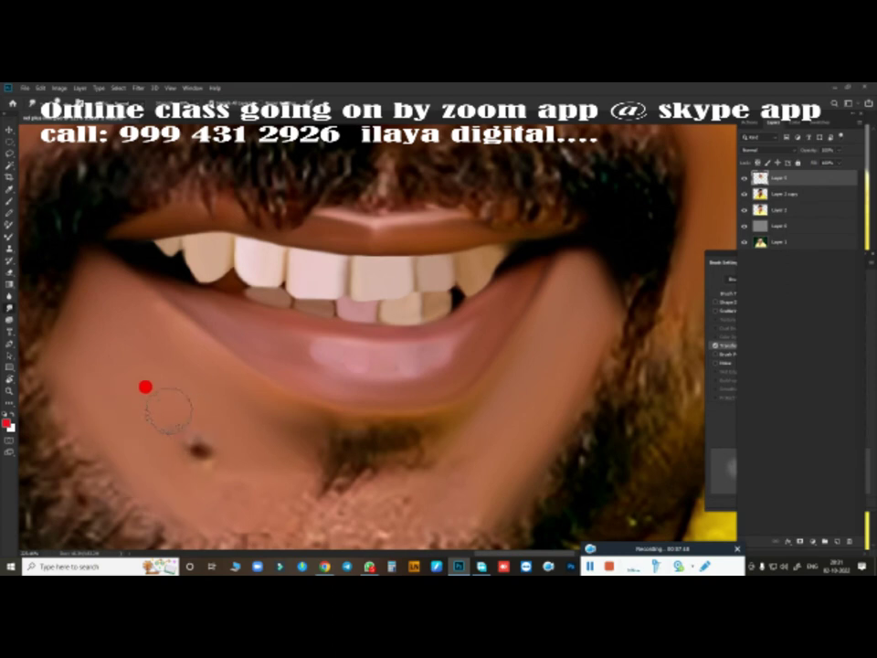
left_click_drag(155, 435, 194, 471)
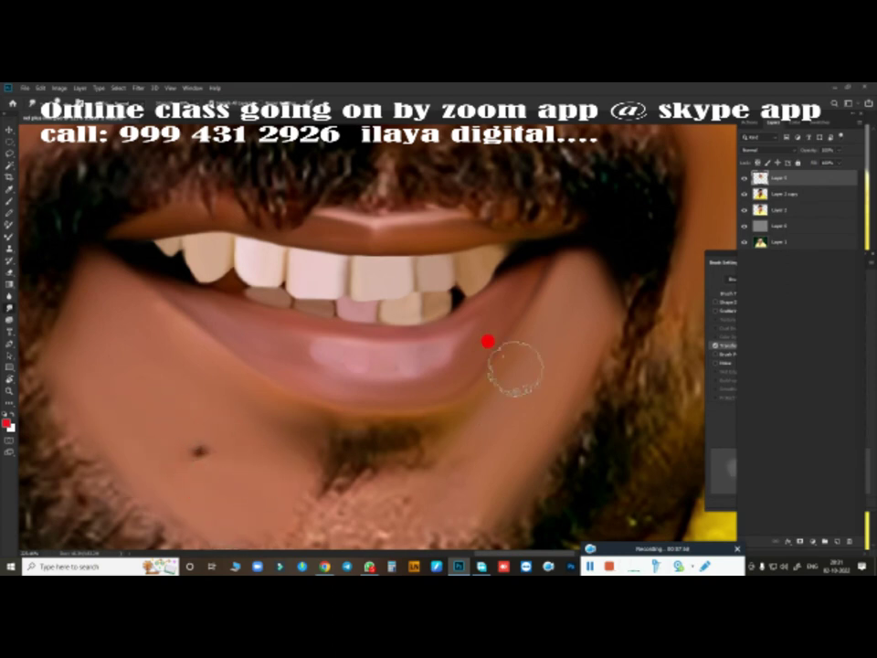
scroll(468, 427, "down", 5)
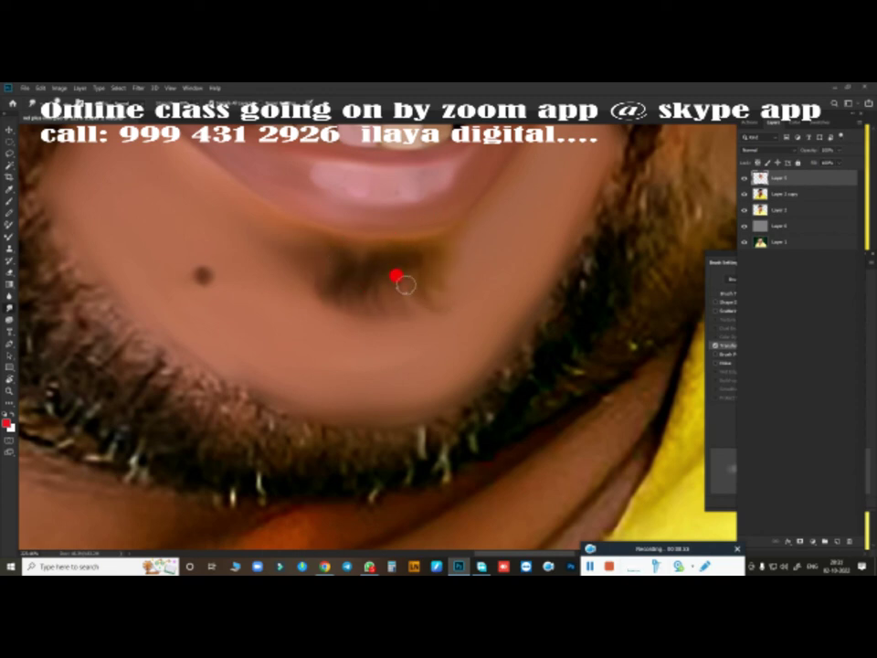
scroll(364, 372, "down", 4)
scroll(361, 370, "up", 4)
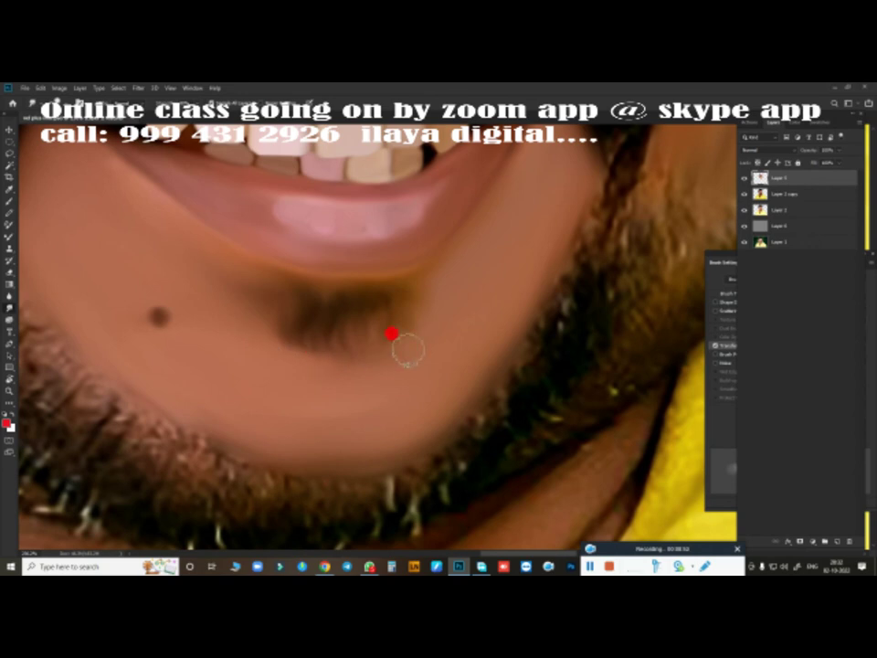
scroll(291, 322, "down", 4)
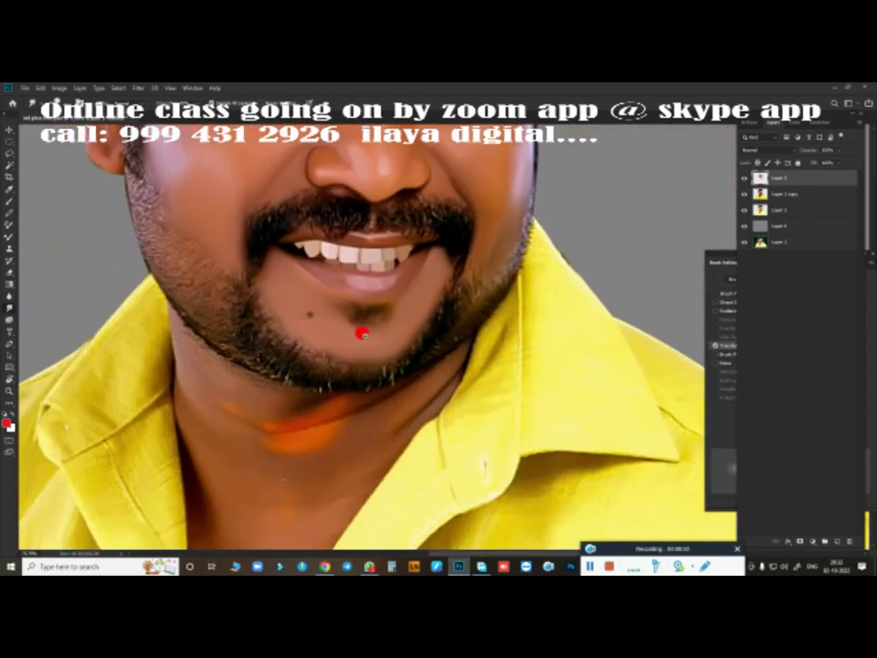
scroll(326, 388, "up", 2)
scroll(325, 387, "up", 1)
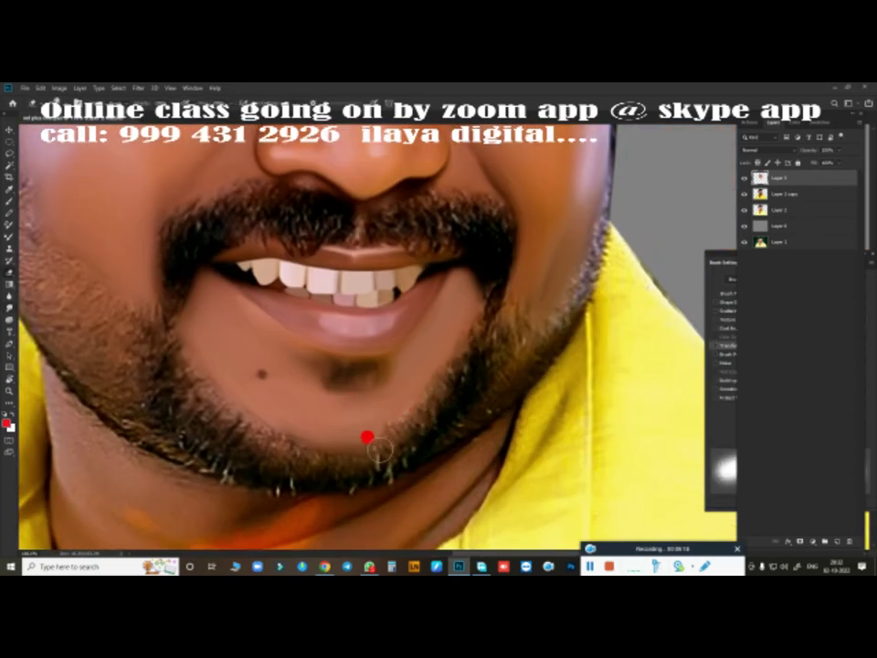
scroll(162, 326, "down", 3)
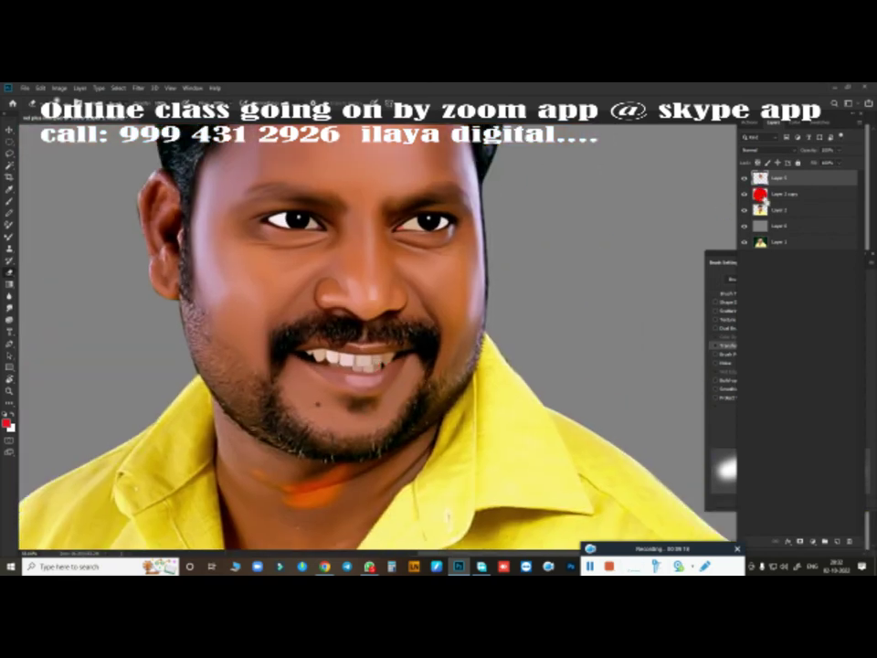
- Highlight the ear and its outer rim, smooth its inner shading, and blend the sideburn edge
scroll(303, 315, "up", 3)
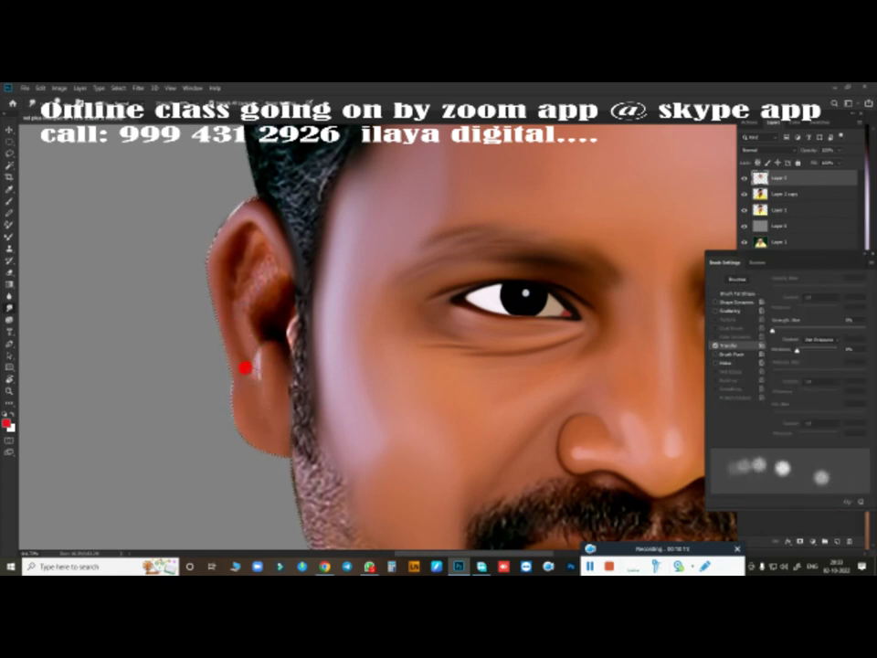
left_click_drag(250, 357, 253, 348)
left_click_drag(248, 391, 233, 314)
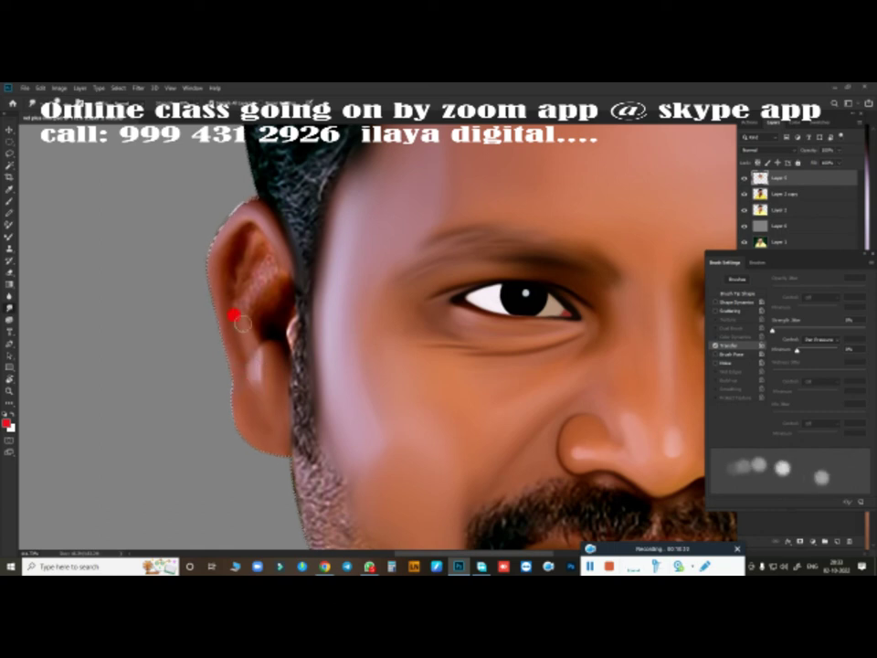
mouse_move(275, 286)
left_mouse_down()
mouse_move(285, 317)
mouse_move(262, 267)
mouse_move(251, 268)
left_mouse_up()
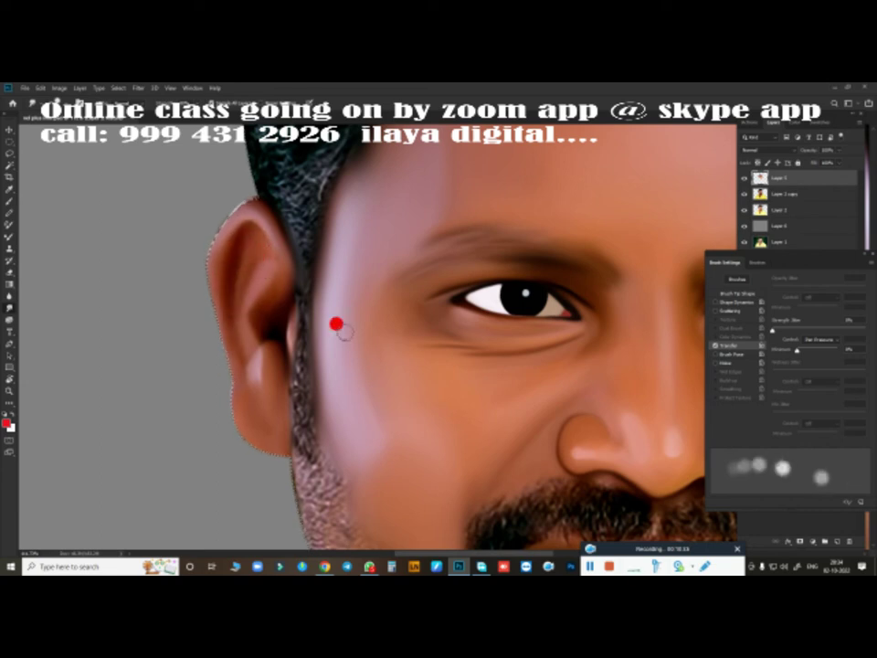
left_click_drag(336, 324, 302, 409)
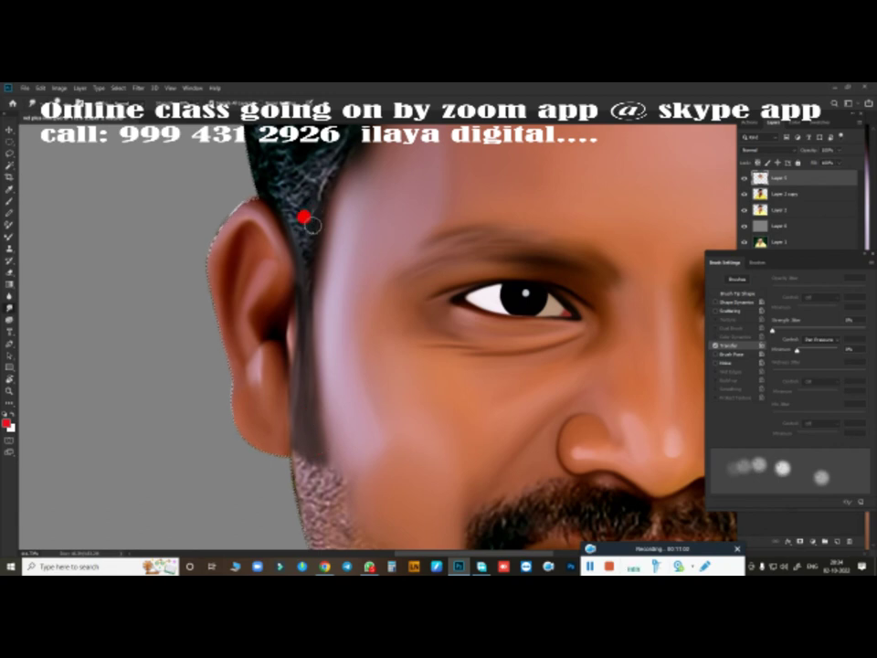
scroll(289, 301, "down", 3)
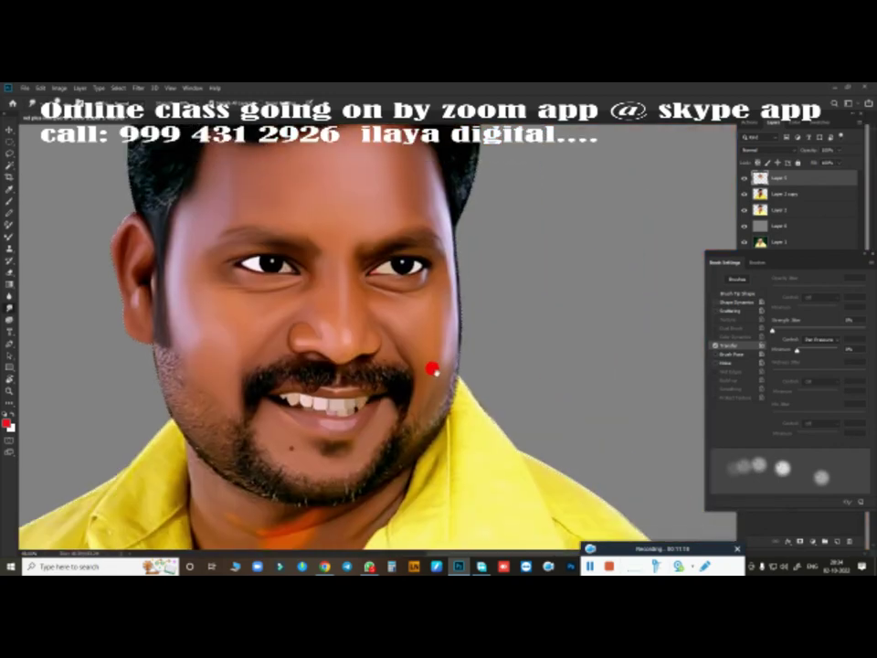
- Undo the orange neck smear and smudge out the chest hair in the collar opening
scroll(431, 368, "up", 2)
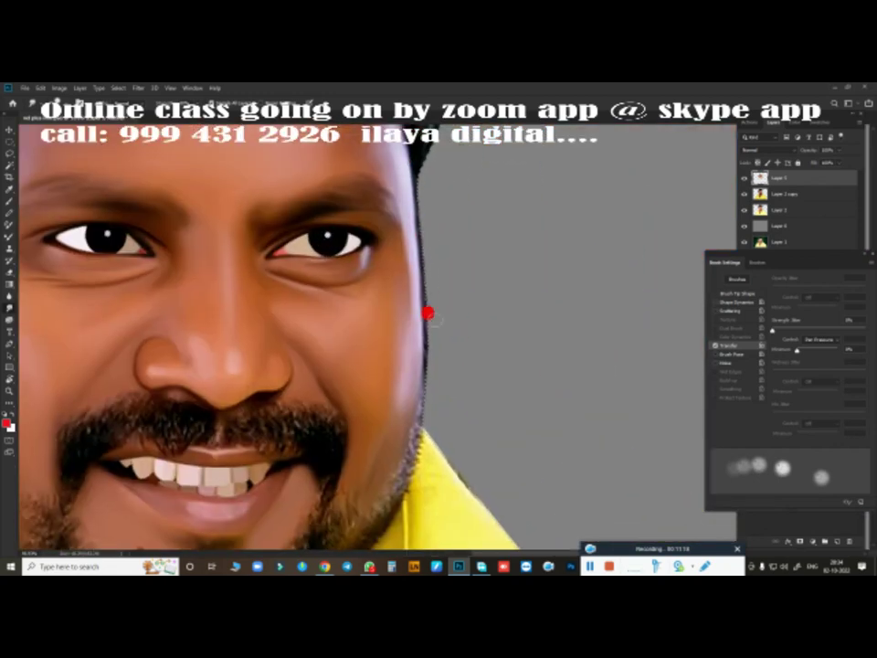
scroll(430, 327, "up", 1)
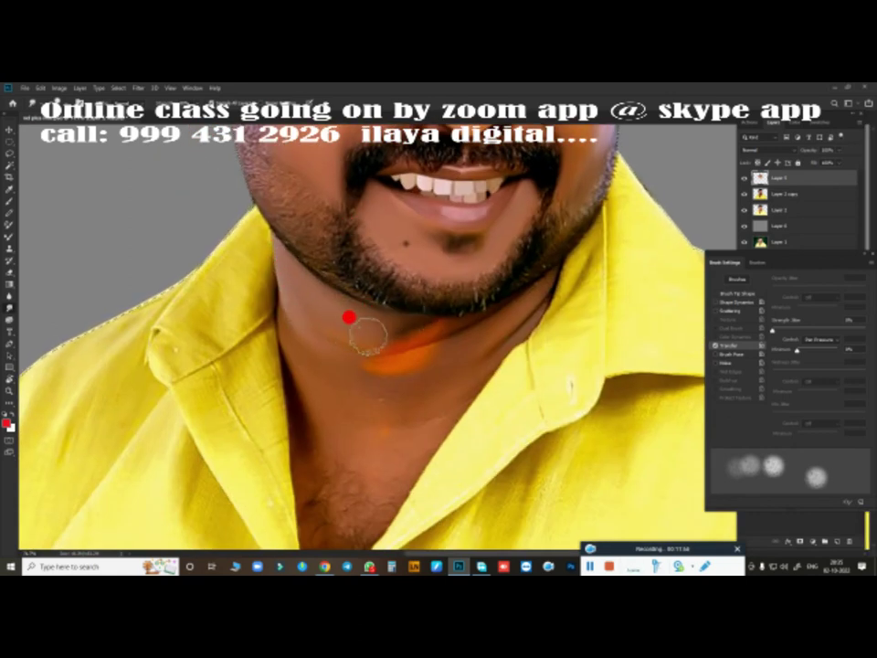
key("ctrl+z")
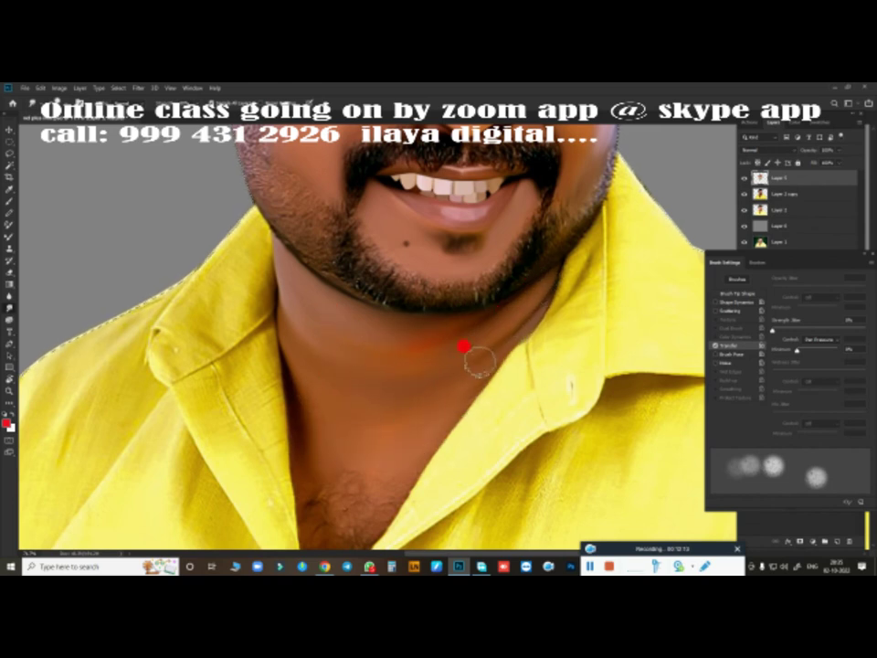
scroll(453, 302, "down", 5)
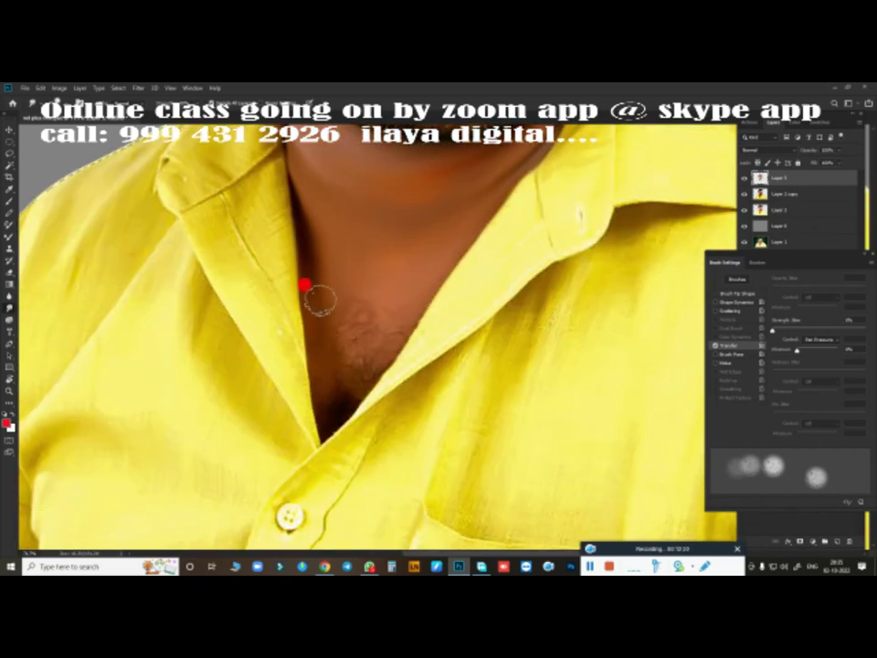
left_click_drag(304, 285, 392, 286)
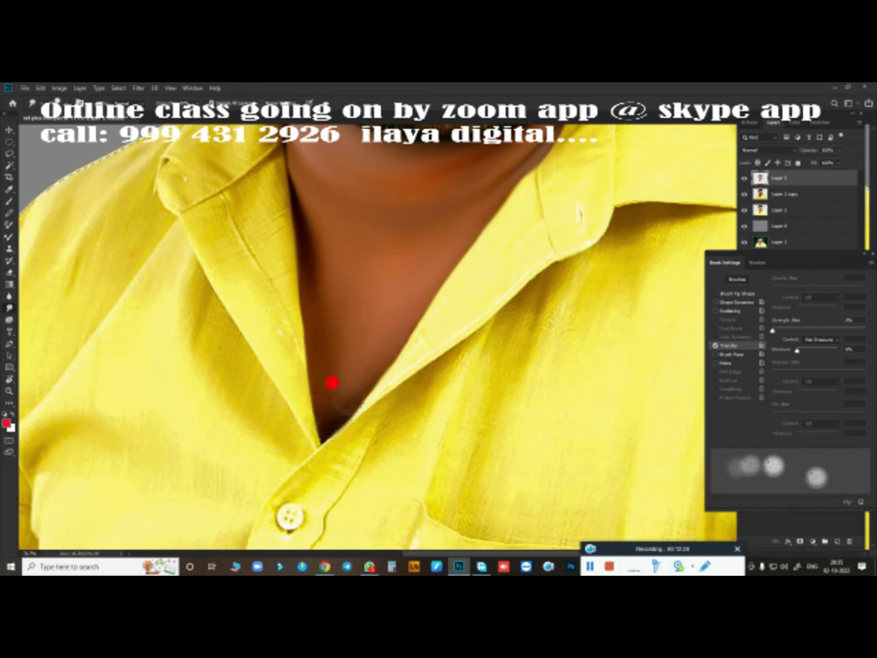
- Blend the stubble along the left cheek edge below the ear and down the jawline
scroll(376, 355, "up", 5)
scroll(386, 413, "up", 3)
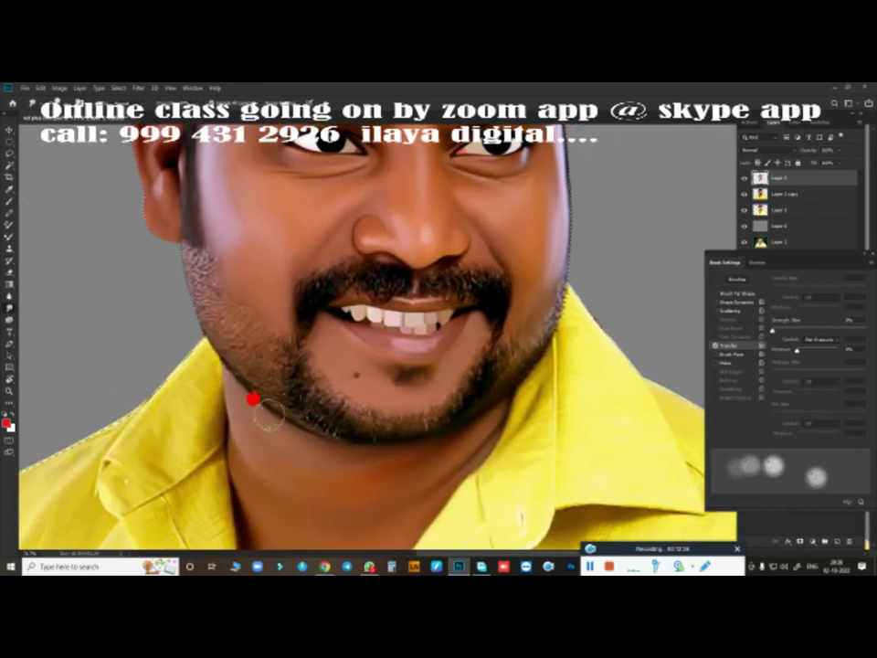
scroll(261, 402, "up", 2)
scroll(274, 402, "up", 1)
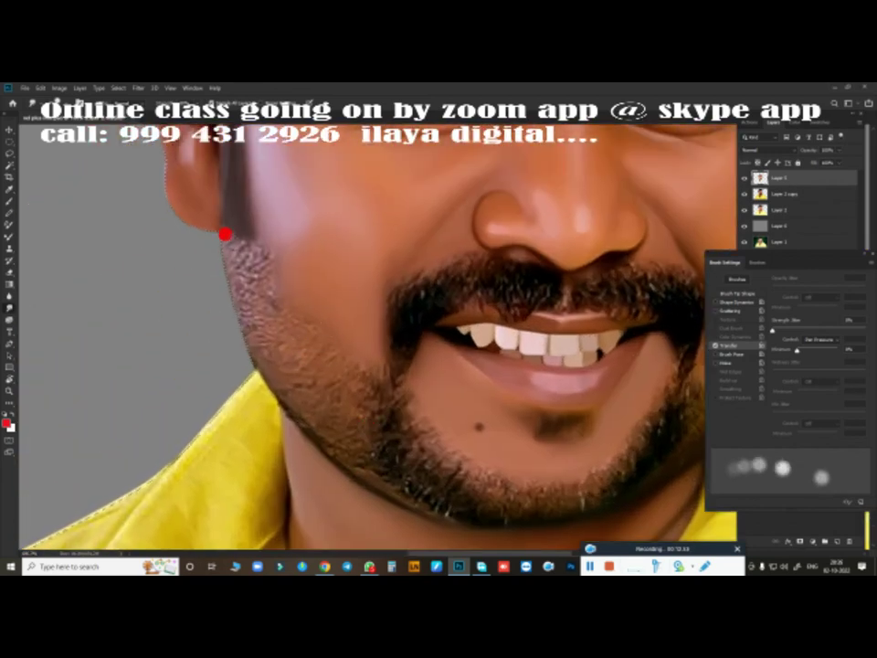
mouse_move(218, 245)
left_mouse_down()
mouse_move(266, 317)
mouse_move(304, 317)
left_mouse_up()
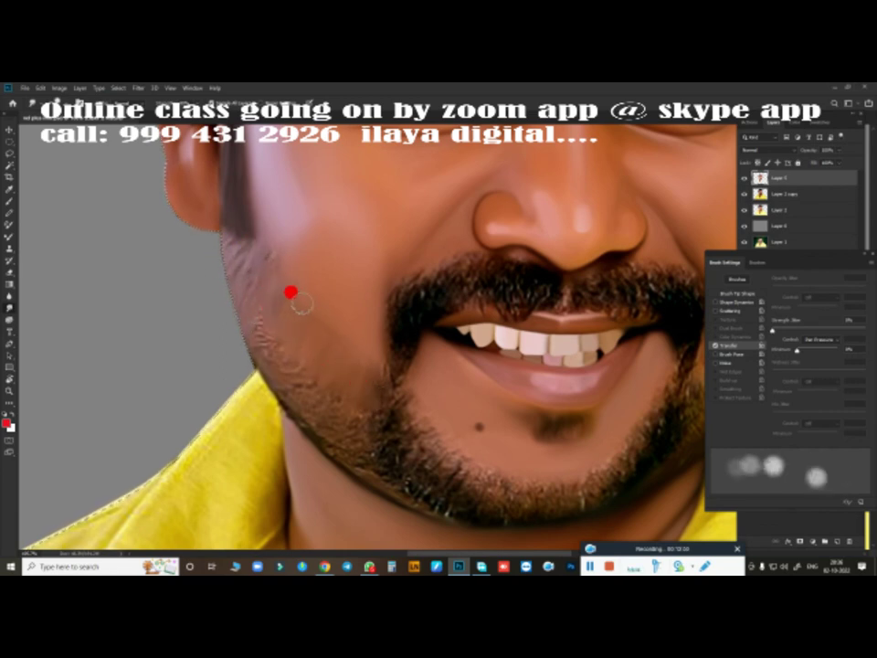
mouse_move(235, 249)
left_mouse_down()
mouse_move(229, 226)
mouse_move(270, 348)
left_mouse_up()
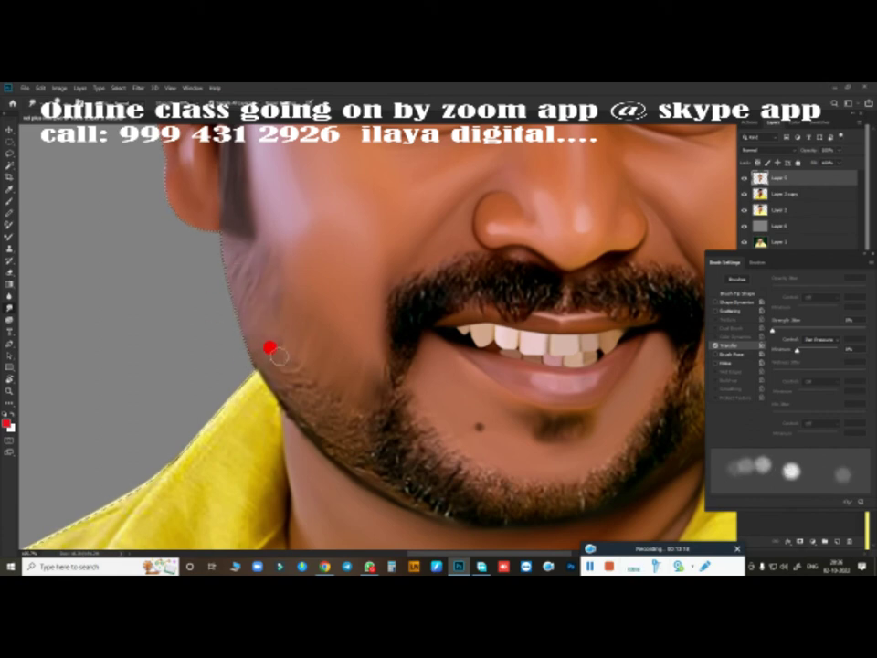
scroll(355, 293, "down", 4)
scroll(264, 265, "down", 1)
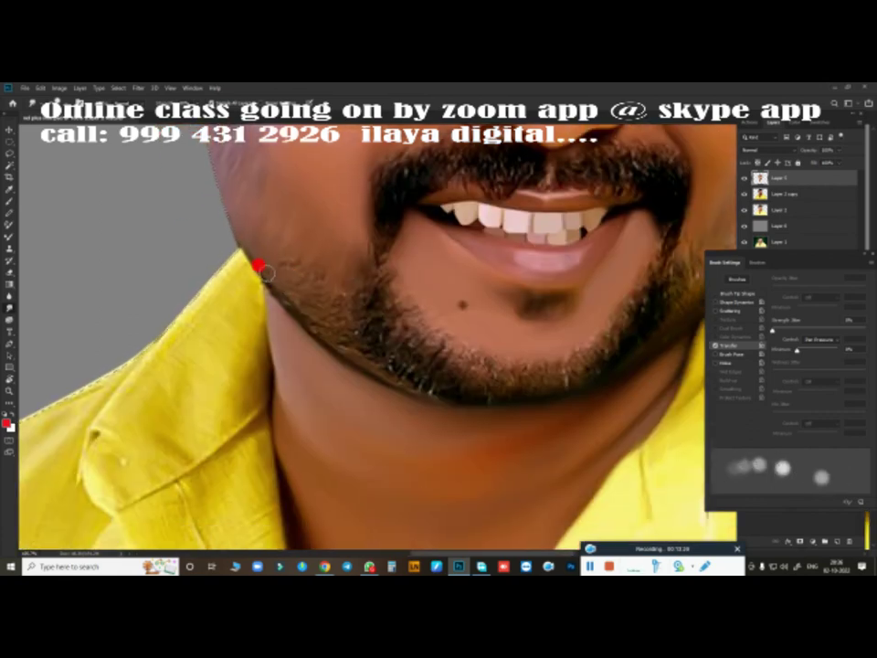
left_click(265, 274)
left_click_drag(279, 282, 290, 300)
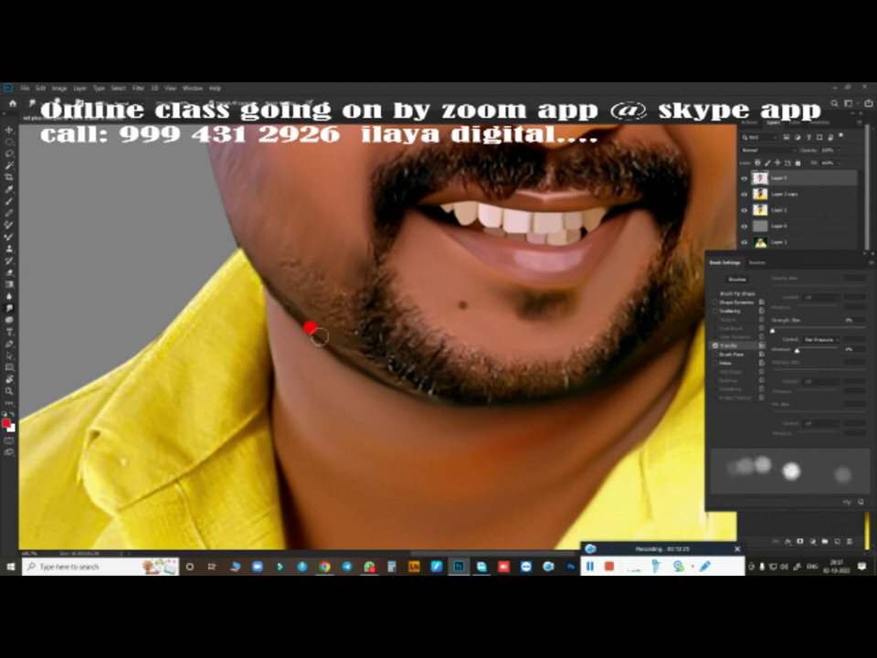
left_click_drag(318, 338, 286, 253)
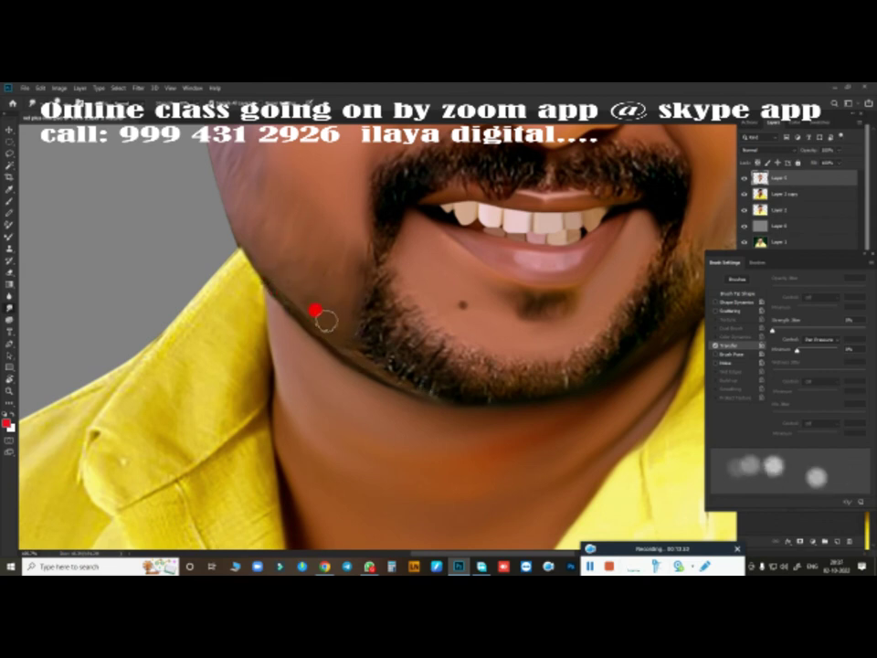
- Darken and smooth the stubble along the right cheek edge
scroll(429, 343, "right", 5)
scroll(430, 342, "up", 2)
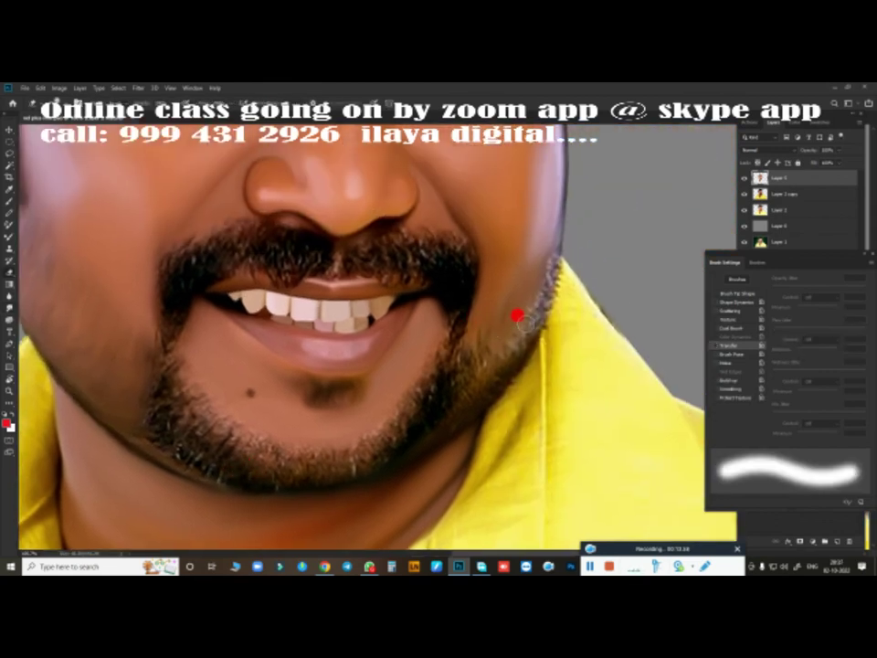
left_click_drag(529, 273, 559, 194)
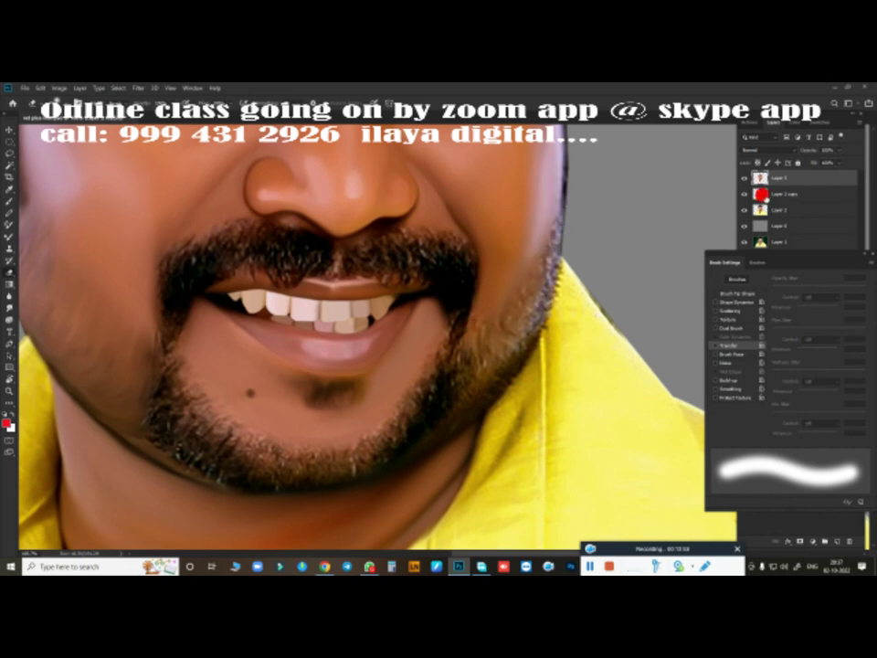
scroll(567, 274, "up", 2)
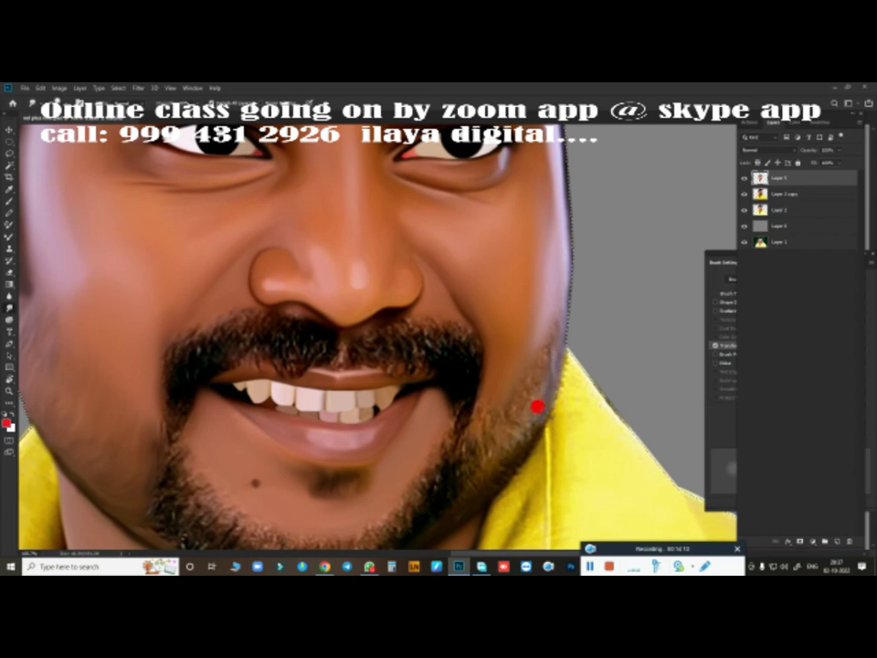
scroll(559, 384, "down", 1)
scroll(559, 329, "down", 2)
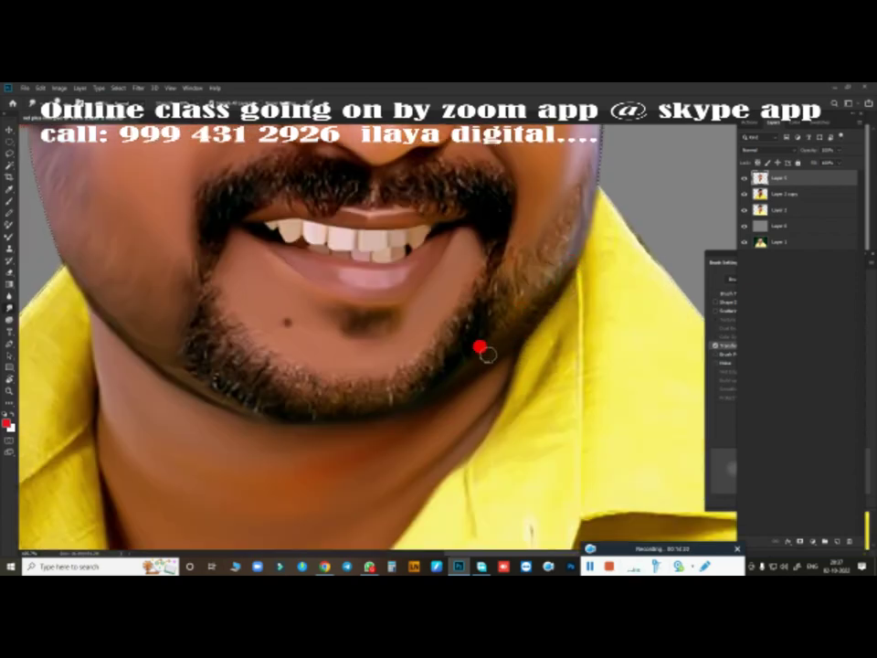
left_click_drag(535, 297, 382, 342)
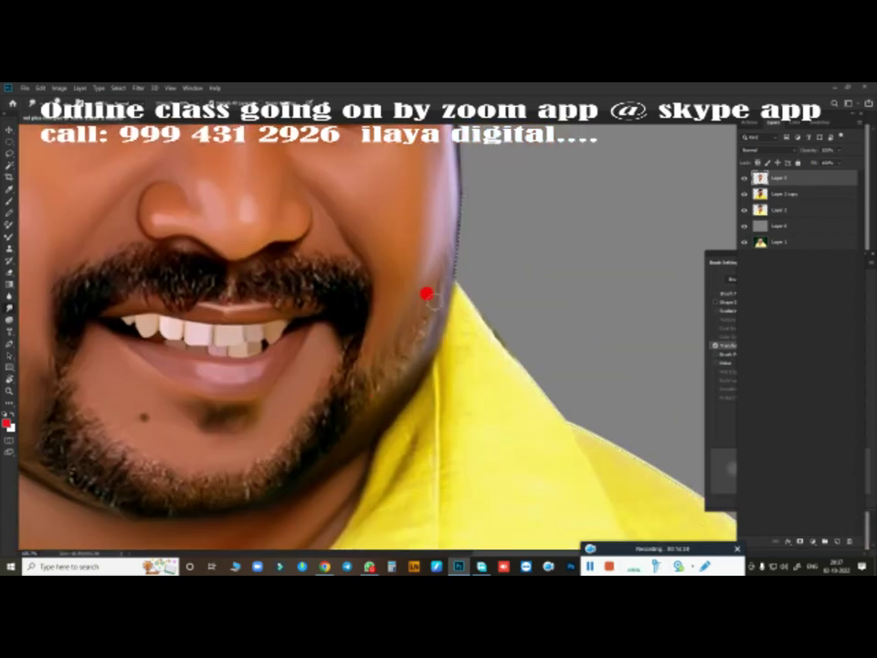
scroll(429, 302, "down", 2)
scroll(429, 301, "left", 2)
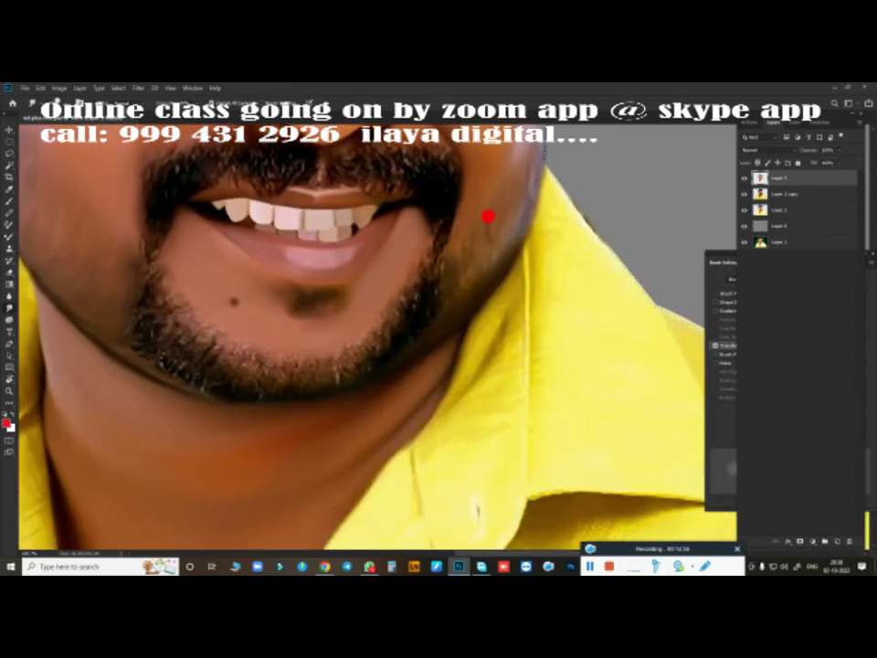
- Choose a tapered hair brush preset and enable Shape Dynamics in the brush settings
scroll(134, 354, "down", 3)
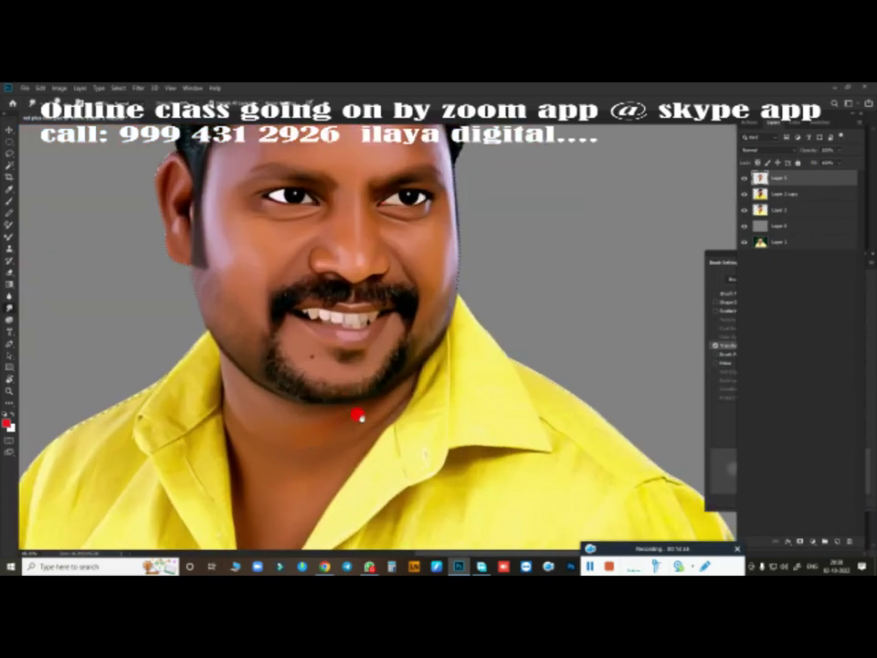
scroll(280, 374, "up", 3)
scroll(370, 389, "down", 1)
scroll(370, 388, "down", 2)
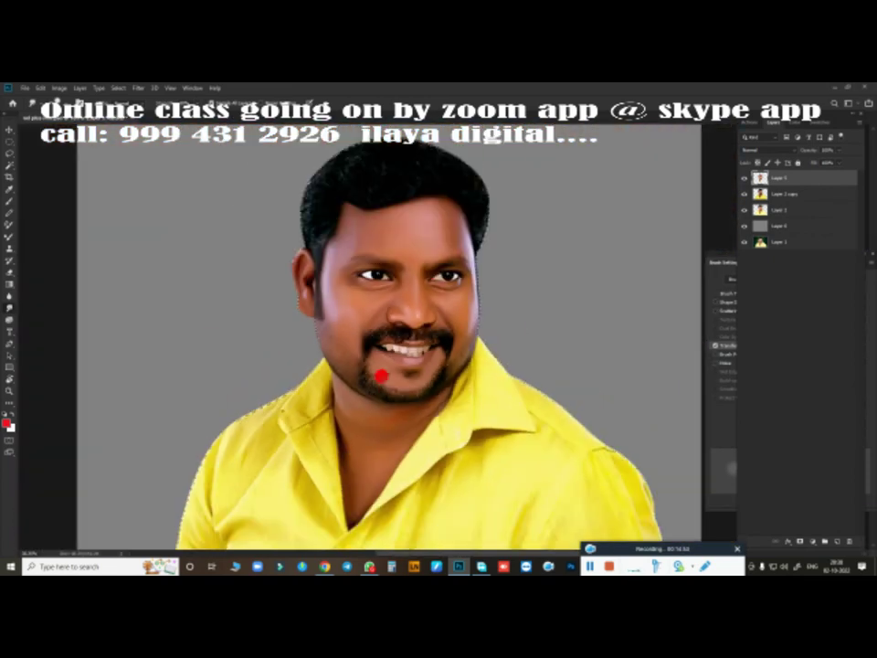
right_click(379, 372)
double_click(484, 454)
scroll(665, 411, "up", 2)
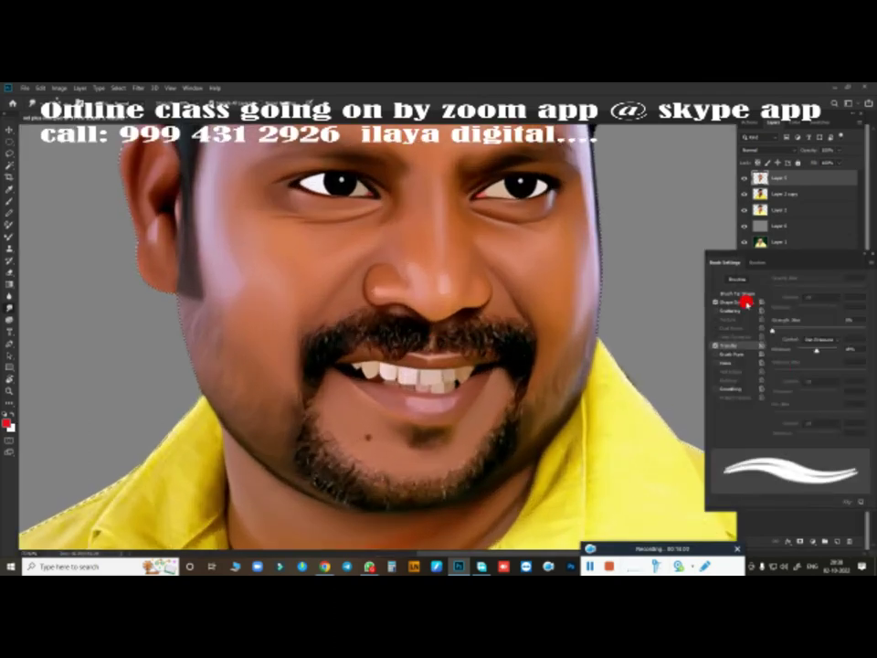
left_click(714, 299)
left_click(814, 353)
scroll(482, 376, "up", 3)
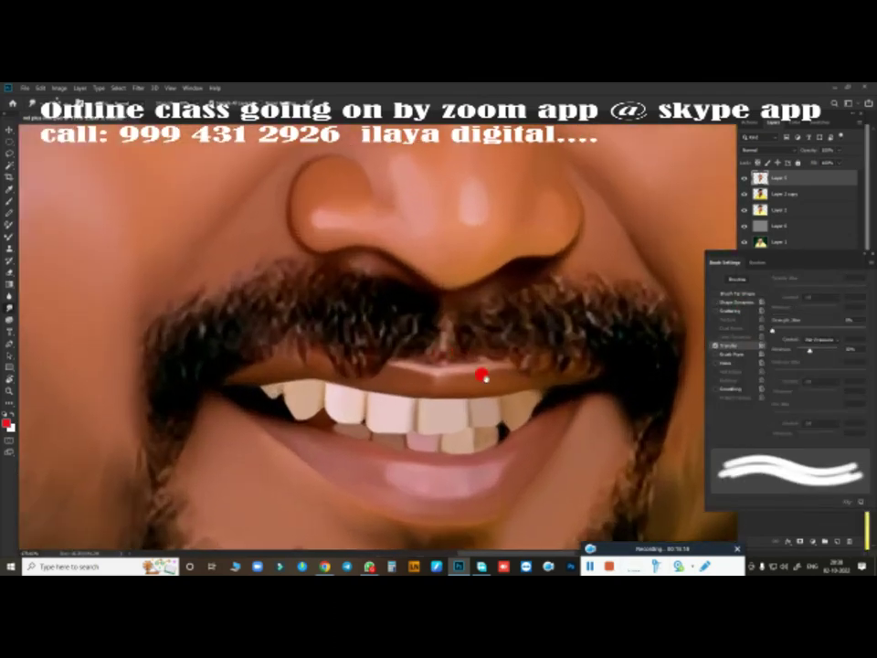
scroll(365, 365, "down", 2)
- Paint fine hair strands along the lower and right beard edges, then add a new empty layer
mouse_move(154, 407)
left_mouse_down()
mouse_move(223, 382)
mouse_move(272, 396)
mouse_move(304, 443)
mouse_move(384, 472)
left_mouse_up()
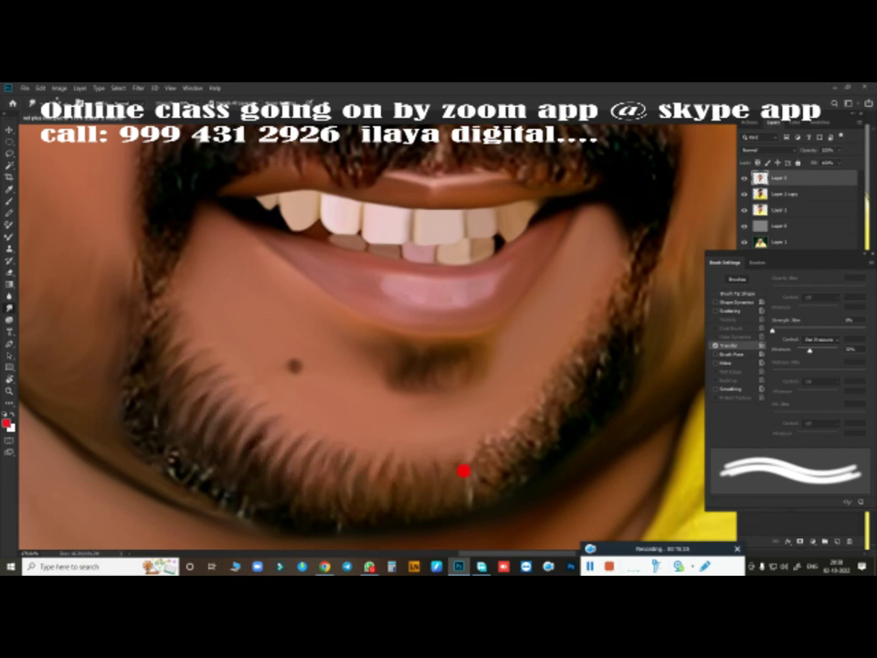
left_click_drag(564, 353, 543, 375)
scroll(543, 375, "down", 5)
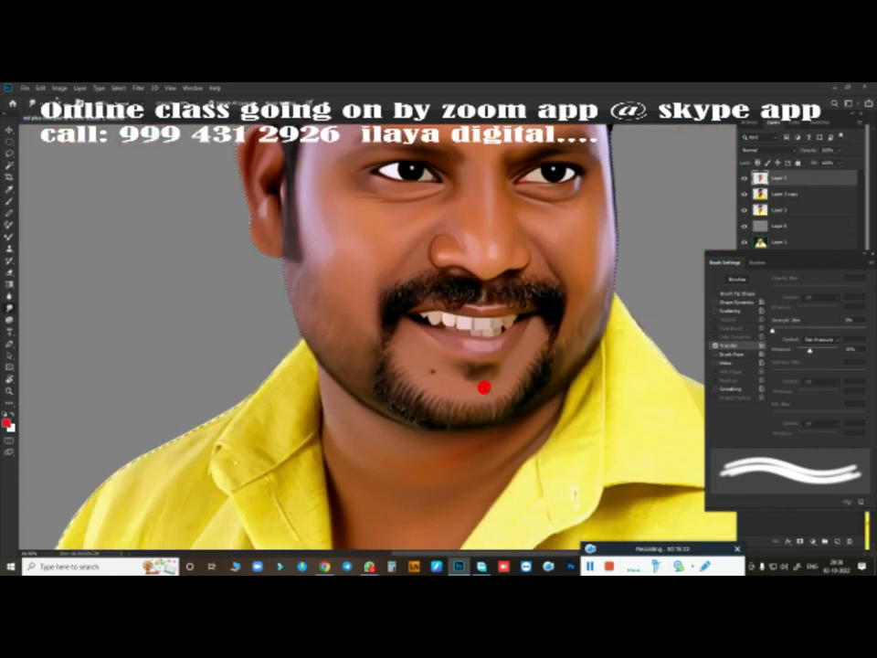
scroll(411, 339, "up", 4)
key("comma")
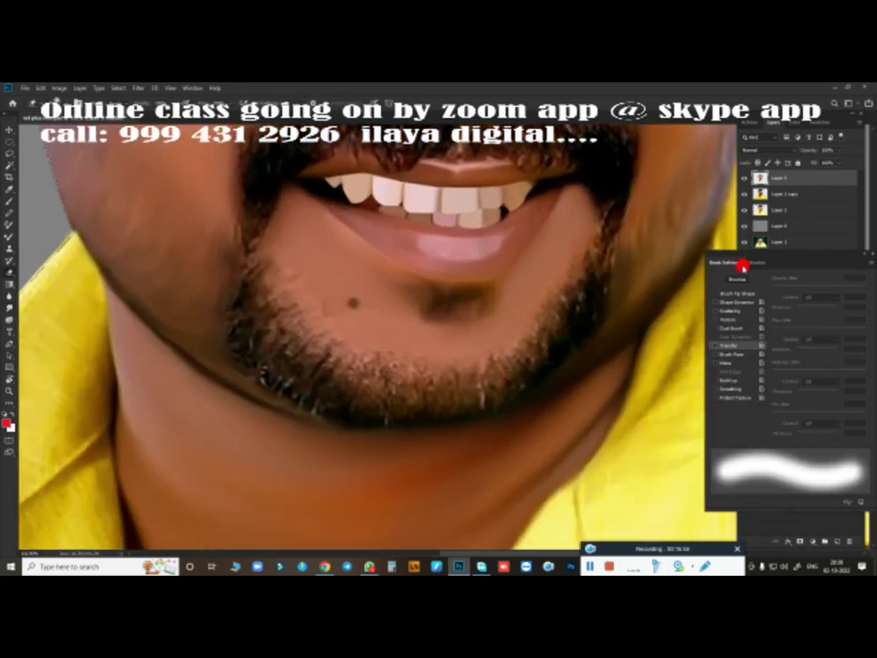
left_click(831, 539)
left_click(714, 305)
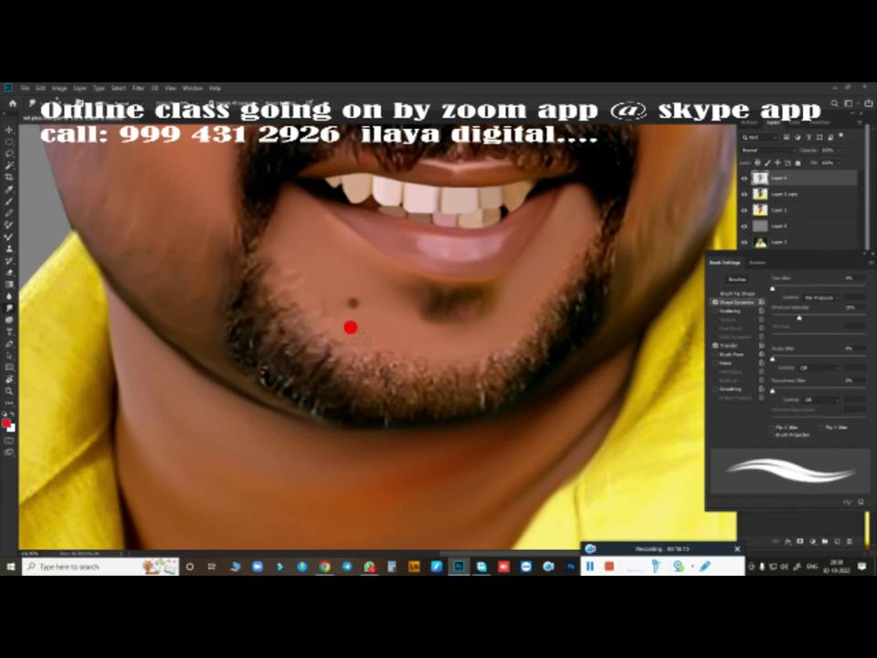
- Pick a dotted brush tip with Transfer and Shape Dynamics, and smooth the left beard edge
right_click(350, 327)
double_click(403, 456)
left_click(723, 345)
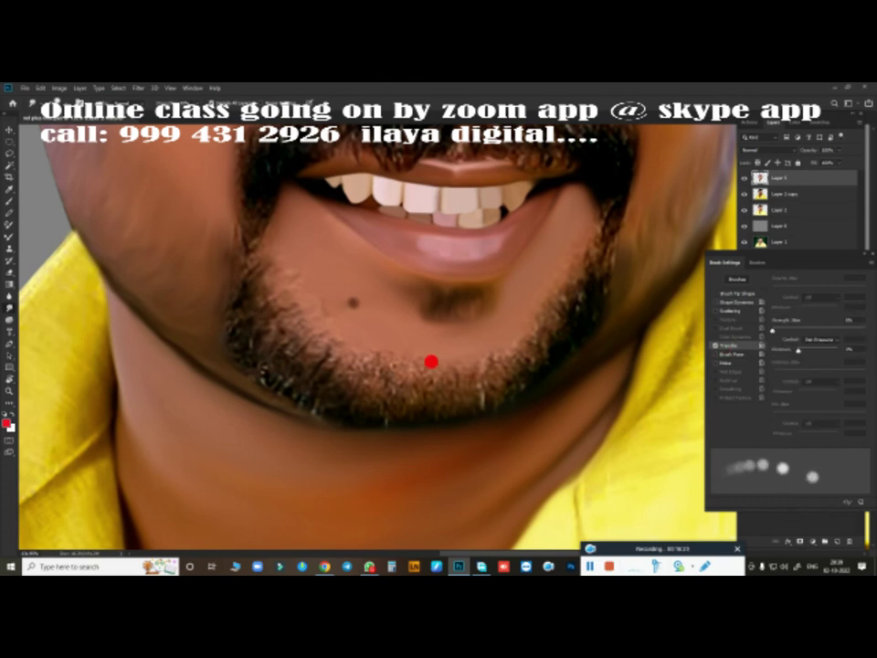
scroll(375, 326, "up", 1)
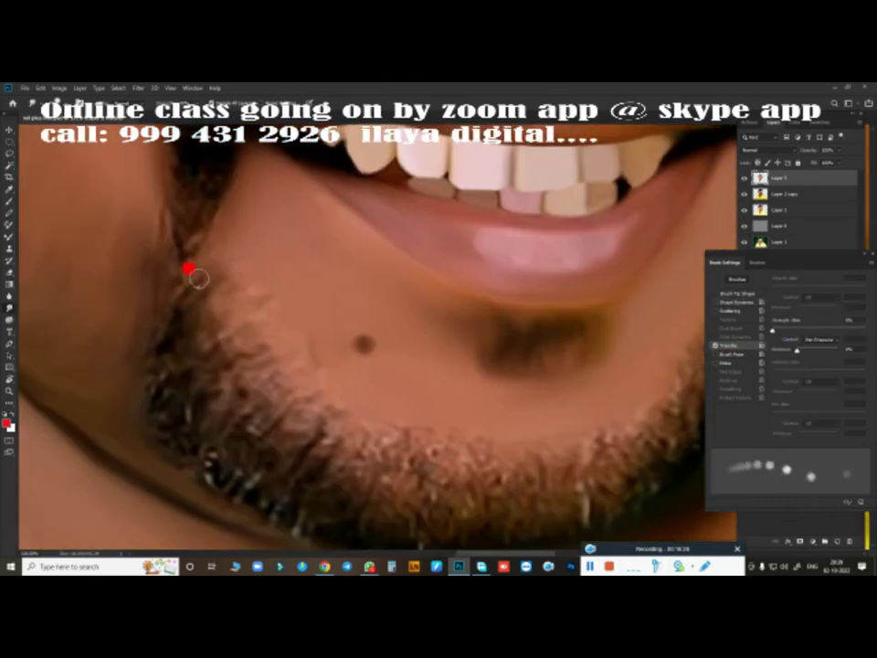
left_click_drag(184, 314, 223, 328)
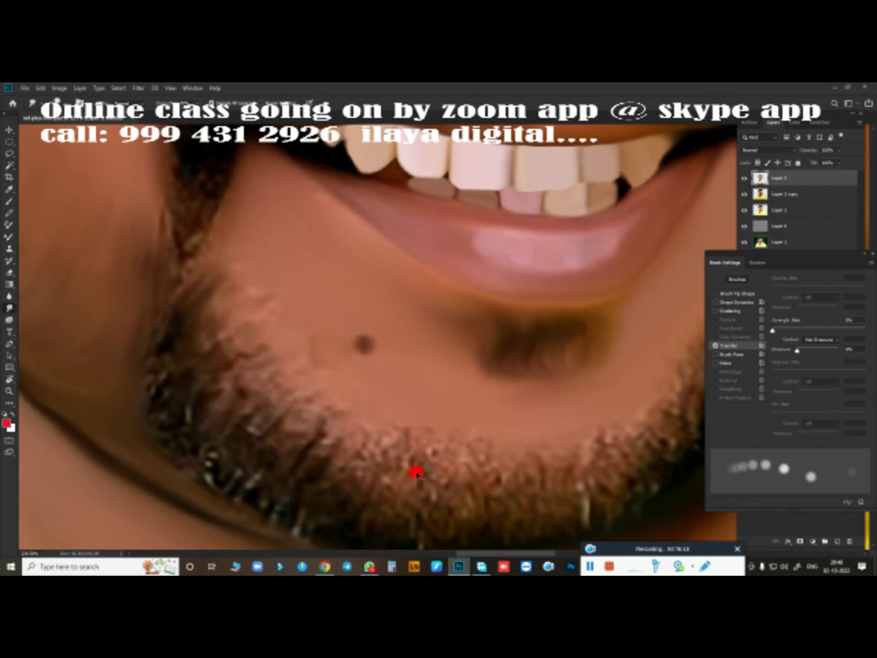
left_click(731, 301)
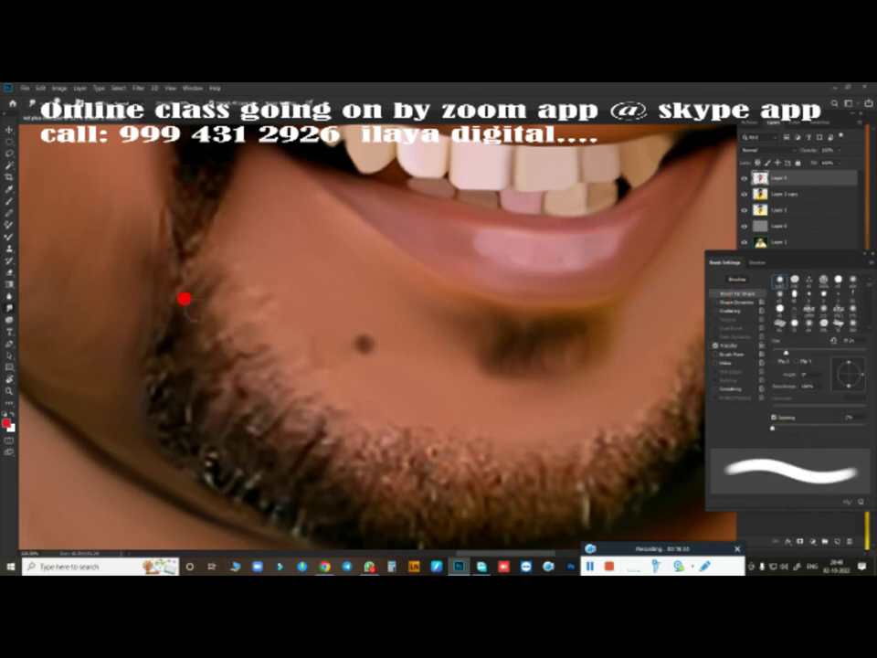
mouse_move(241, 325)
left_mouse_down()
mouse_move(307, 343)
mouse_move(327, 382)
mouse_move(423, 432)
left_mouse_up()
- Resize the brush and smooth the beard hair along the left jaw, upper left and chin
scroll(556, 294, "right", 5)
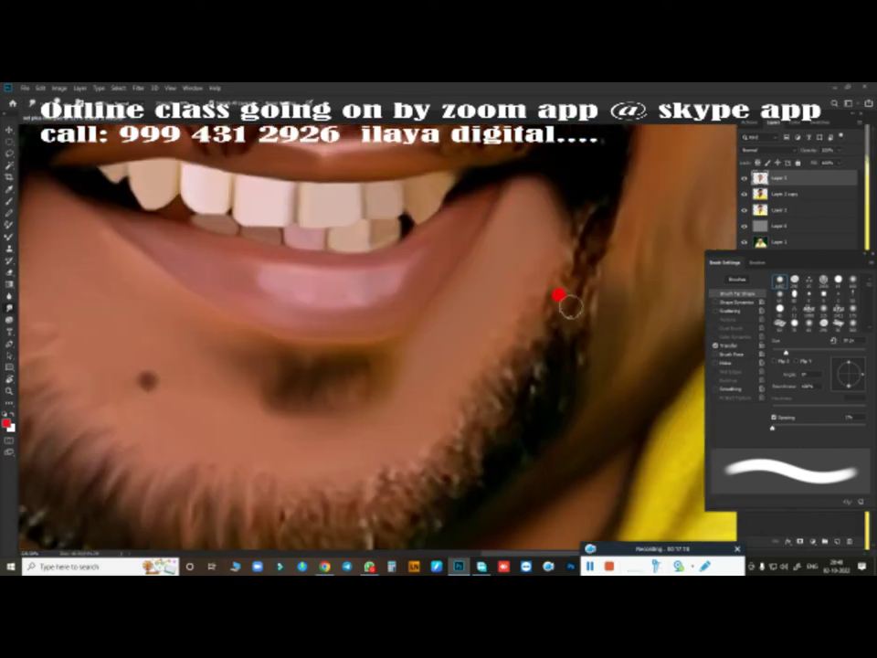
scroll(520, 229, "down", 2)
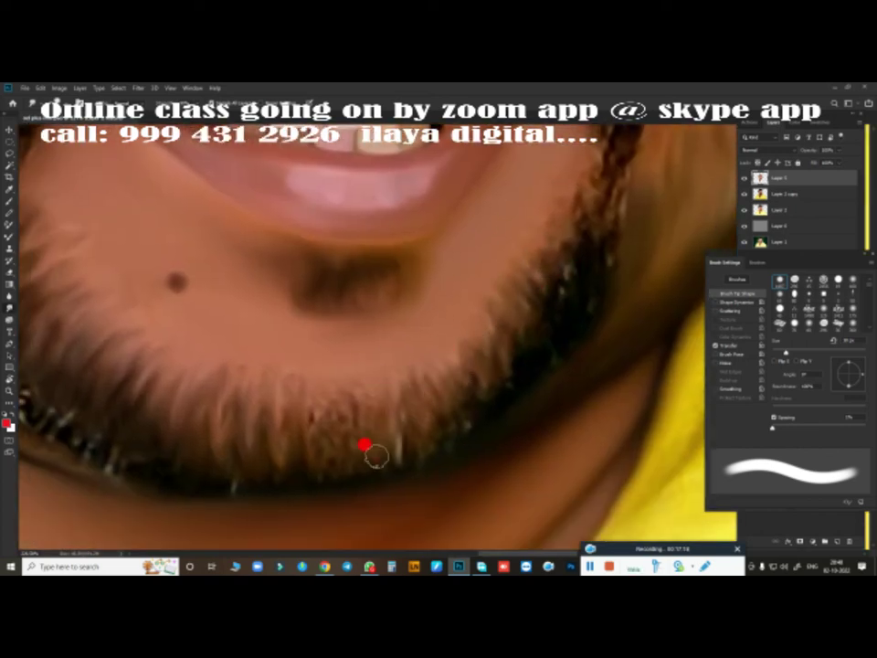
scroll(286, 349, "down", 5)
scroll(286, 349, "up", 5)
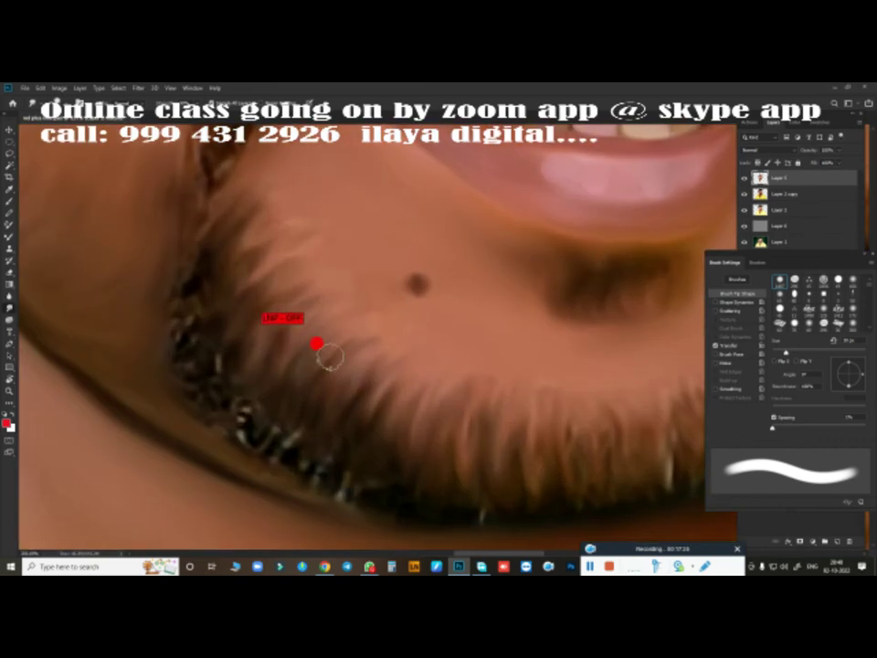
scroll(311, 347, "down", 3)
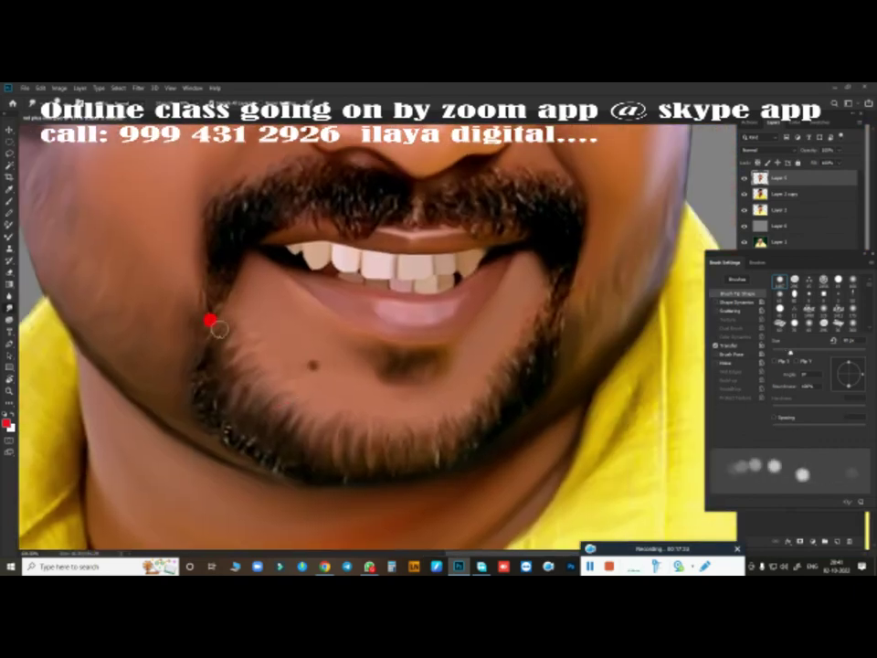
key("]")
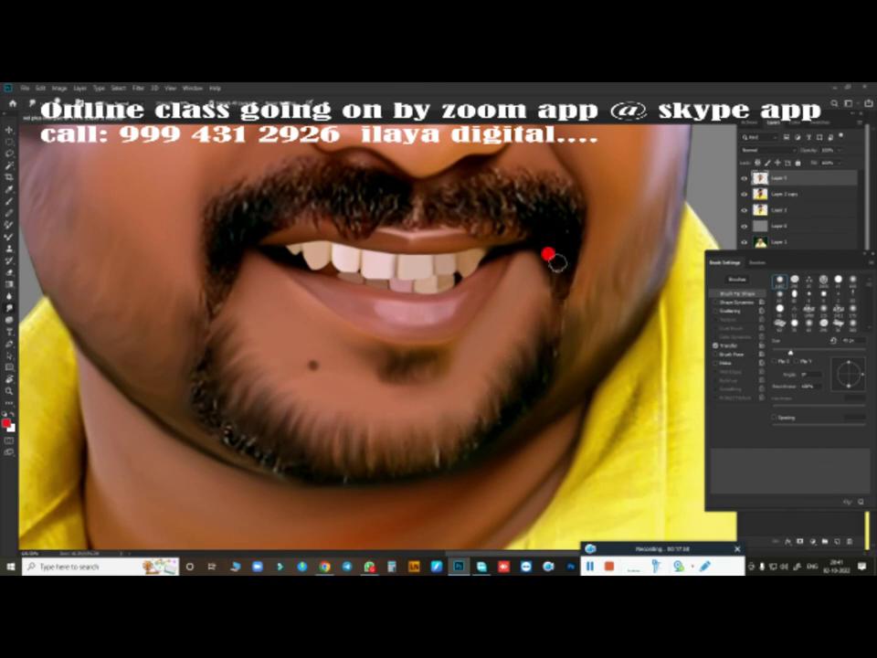
key("[")
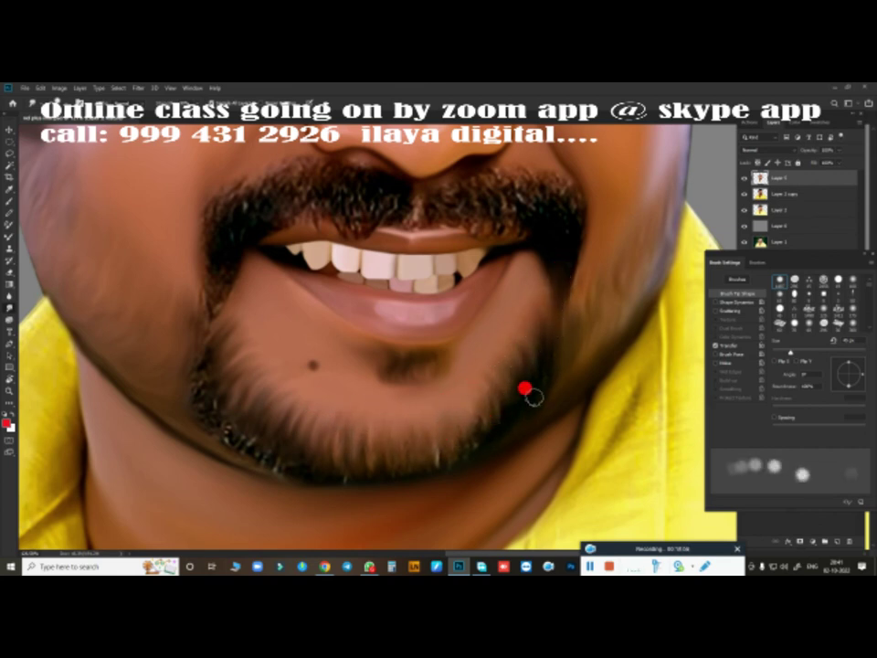
mouse_move(205, 333)
left_mouse_down()
mouse_move(206, 362)
mouse_move(289, 469)
left_mouse_up()
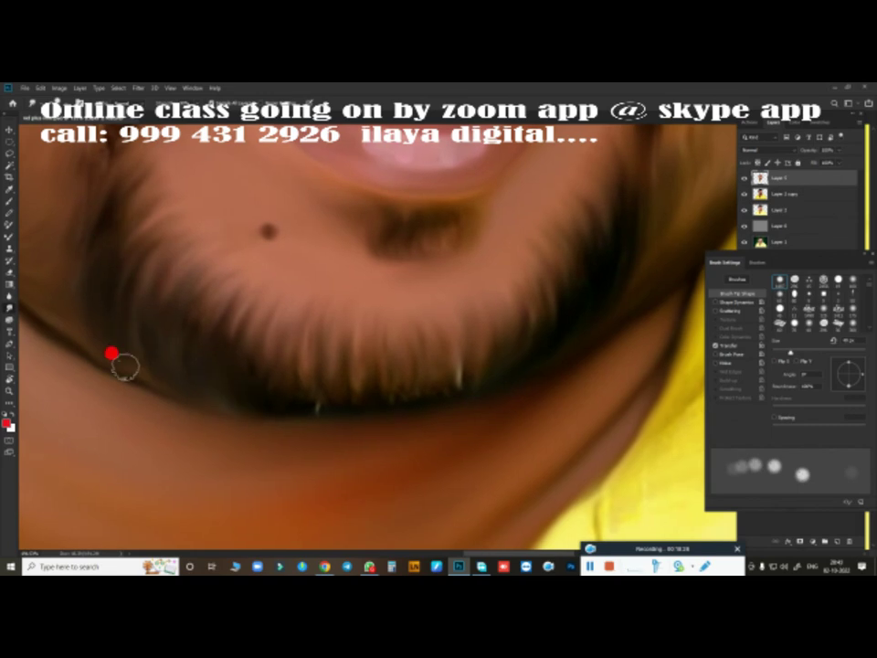
left_click_drag(256, 387, 152, 297)
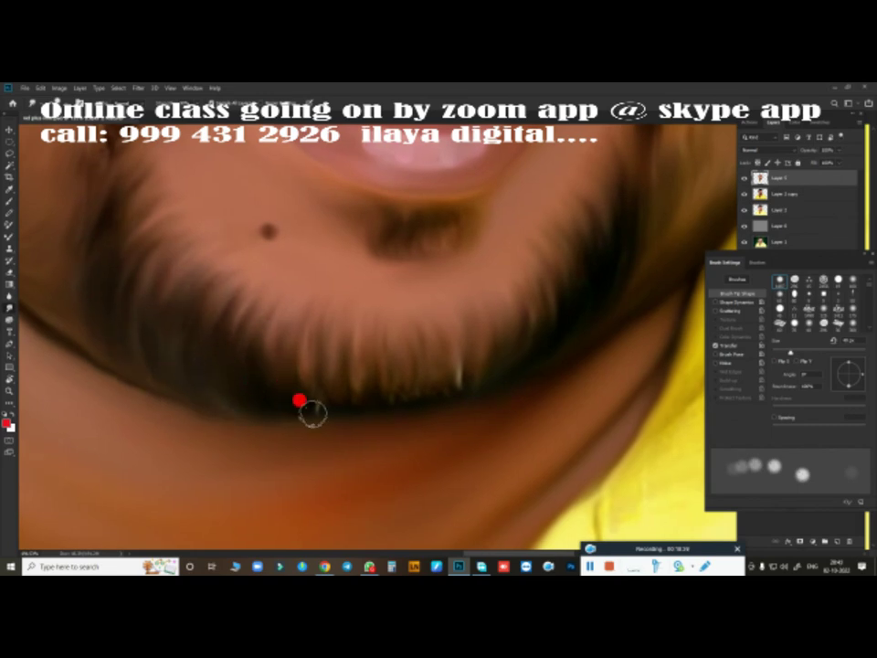
mouse_move(459, 399)
left_mouse_down()
mouse_move(312, 313)
mouse_move(407, 362)
mouse_move(468, 361)
mouse_move(522, 342)
left_mouse_up()
scroll(441, 389, "up", 3)
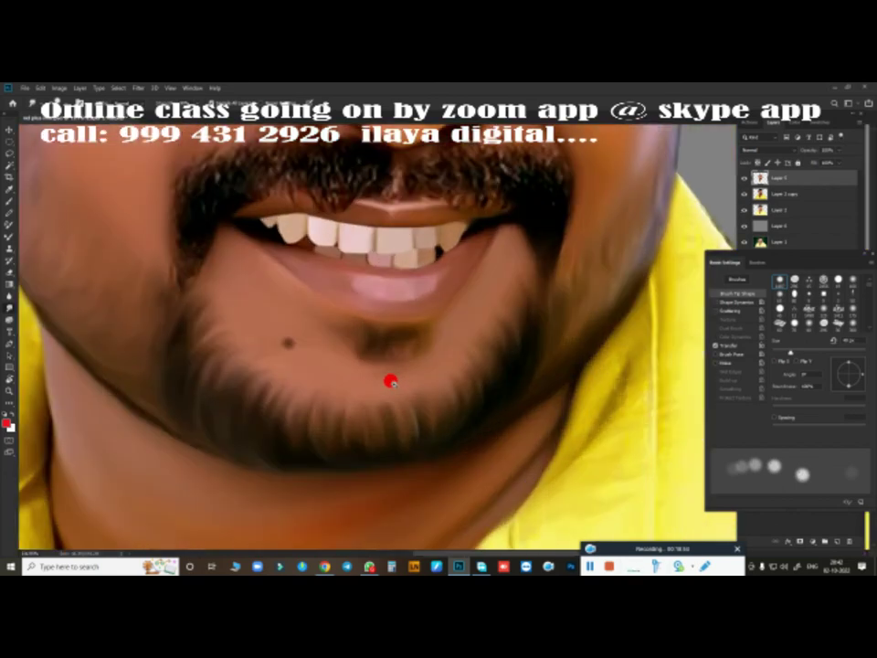
scroll(401, 391, "up", 4)
- Add a new empty layer and smooth the right half and right end of the mustache
scroll(433, 417, "up", 2)
key("ctrl+shift+alt+n")
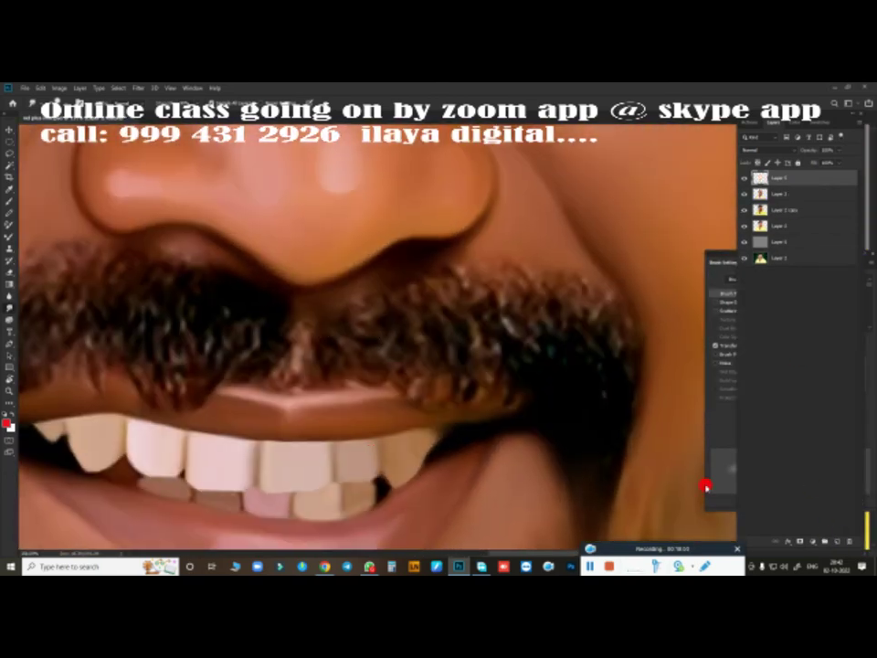
mouse_move(434, 303)
left_mouse_down()
mouse_move(520, 259)
mouse_move(620, 349)
left_mouse_up()
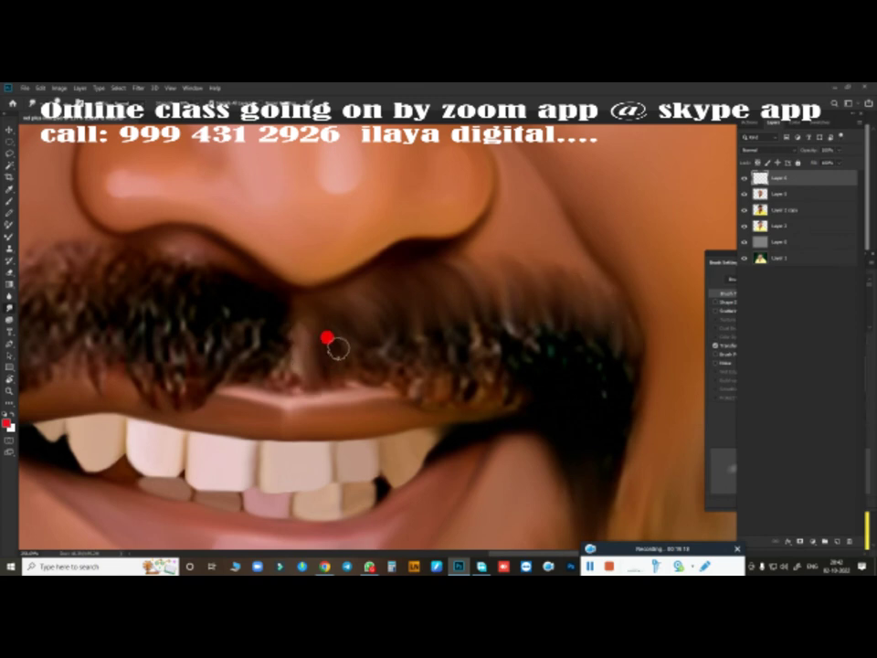
mouse_move(385, 368)
left_mouse_down()
mouse_move(452, 319)
mouse_move(509, 315)
left_mouse_up()
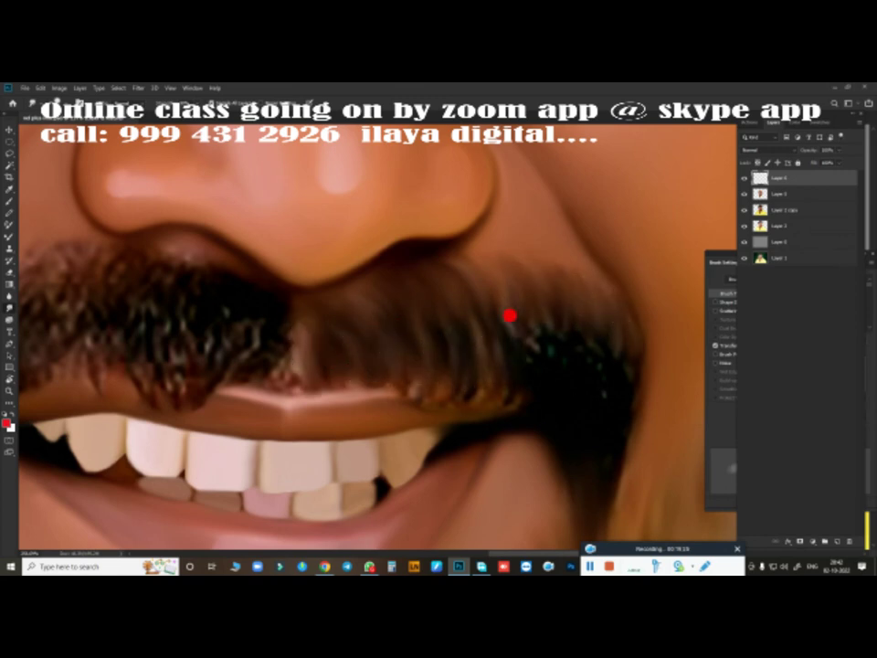
left_click_drag(588, 329, 619, 373)
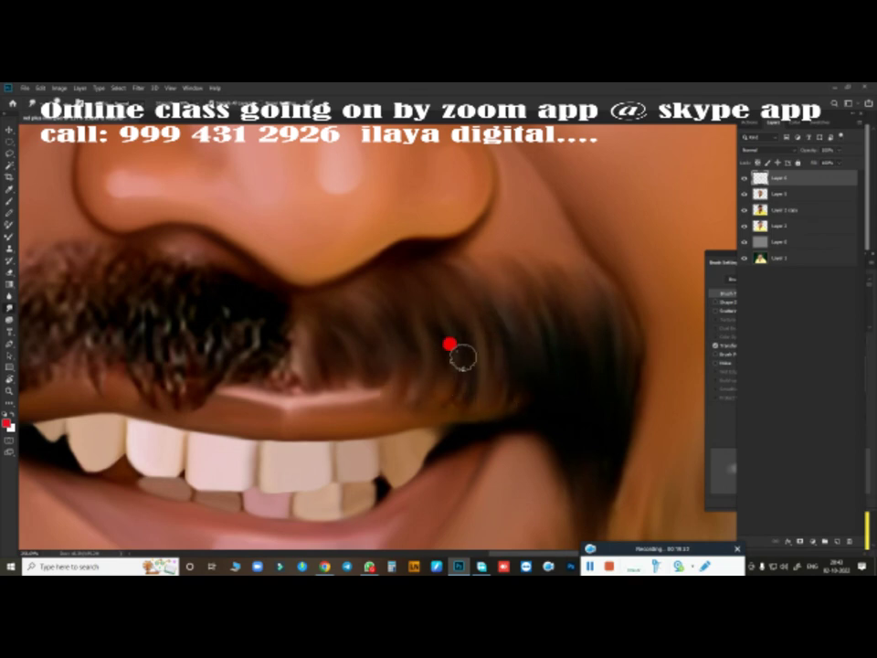
mouse_move(500, 431)
left_mouse_down()
mouse_move(405, 405)
mouse_move(456, 417)
mouse_move(295, 279)
left_mouse_up()
- Smooth the spiky hairs on the mustache's left side toward the nose and lip
left_click_drag(375, 351, 418, 346)
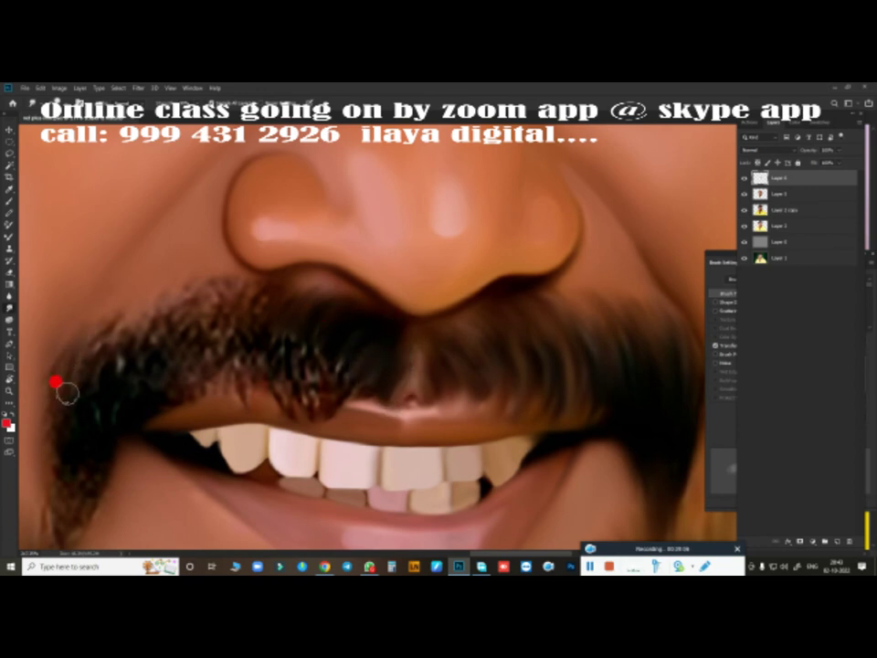
mouse_move(55, 382)
left_mouse_down()
mouse_move(132, 310)
mouse_move(217, 273)
mouse_move(216, 261)
left_mouse_up()
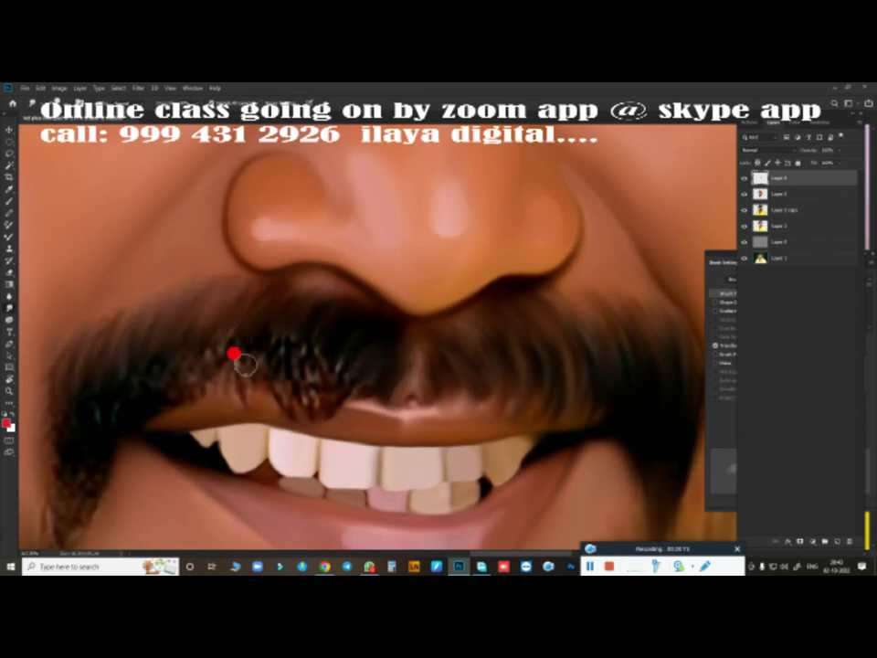
mouse_move(245, 364)
left_mouse_down()
mouse_move(311, 355)
mouse_move(396, 427)
left_mouse_up()
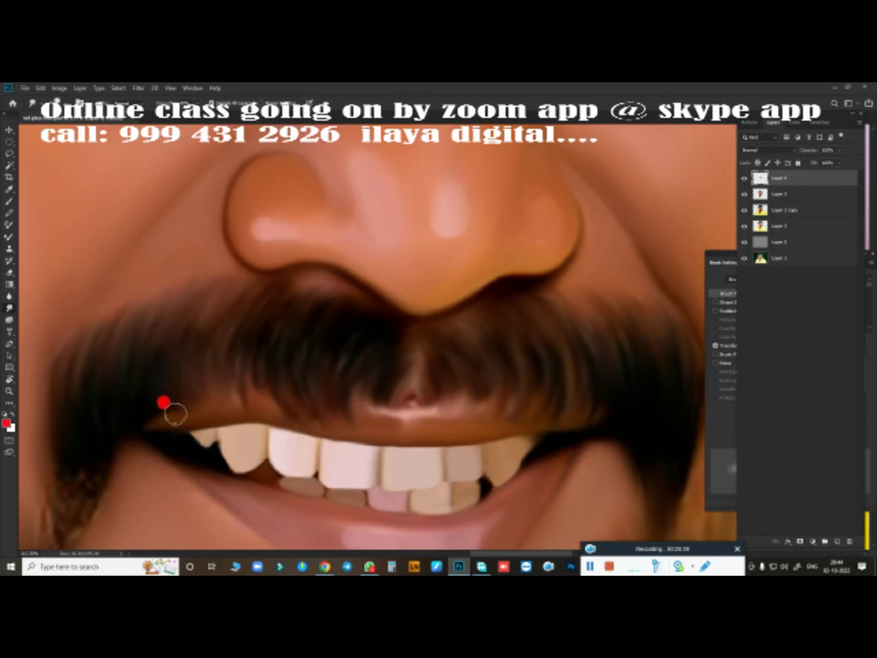
left_click_drag(252, 341, 486, 274)
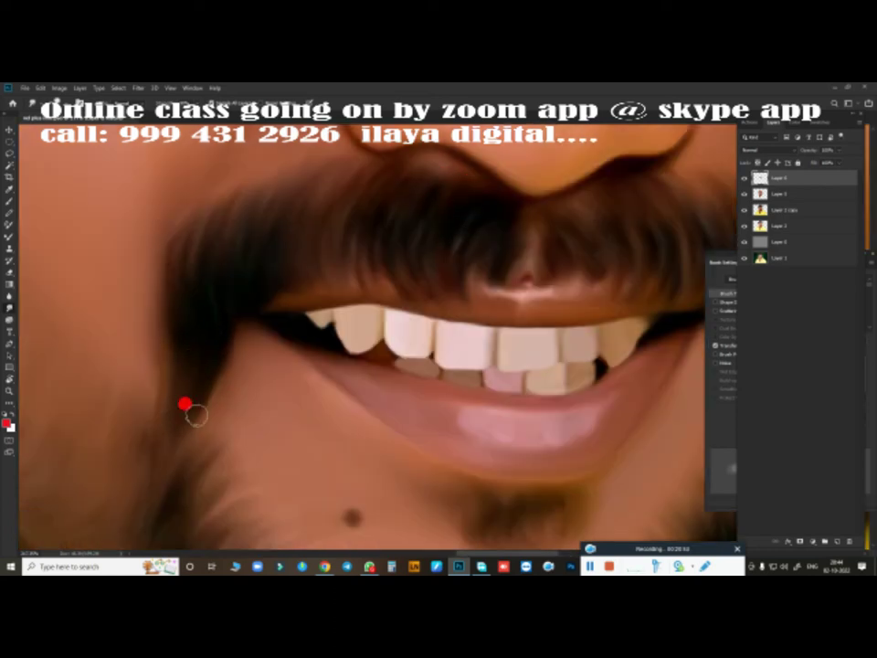
left_click_drag(185, 403, 323, 275)
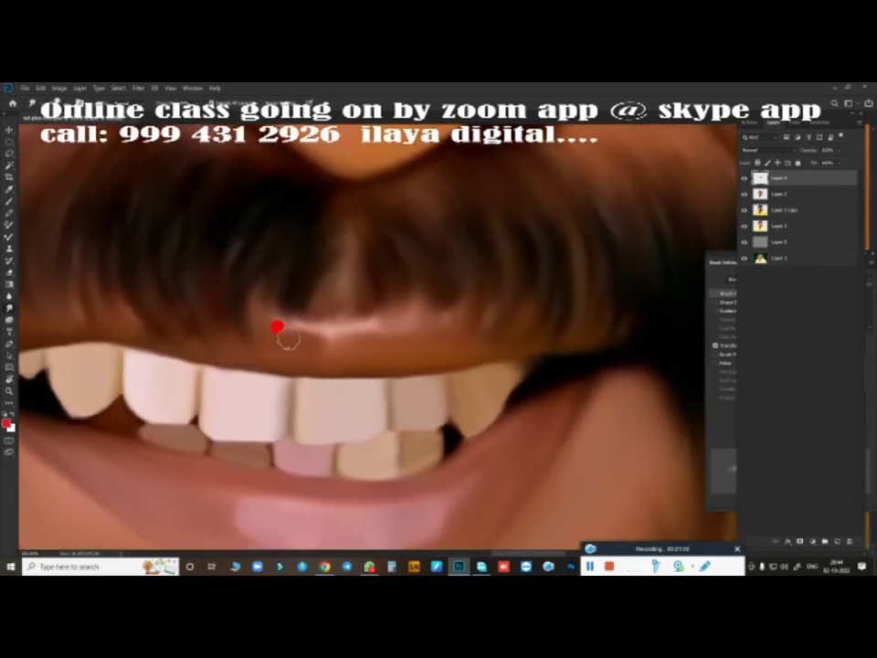
scroll(407, 352, "down", 5)
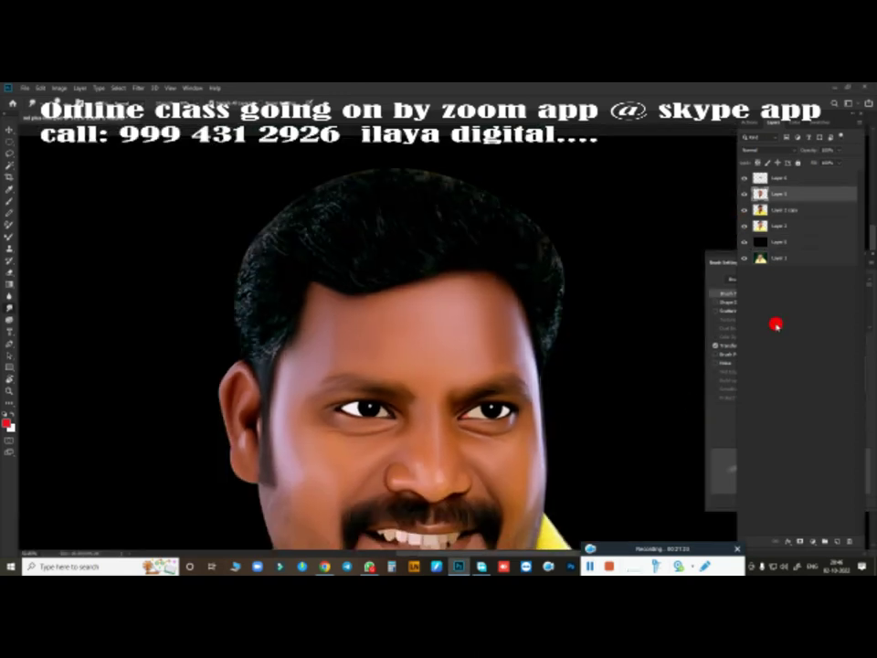
left_click(776, 245)
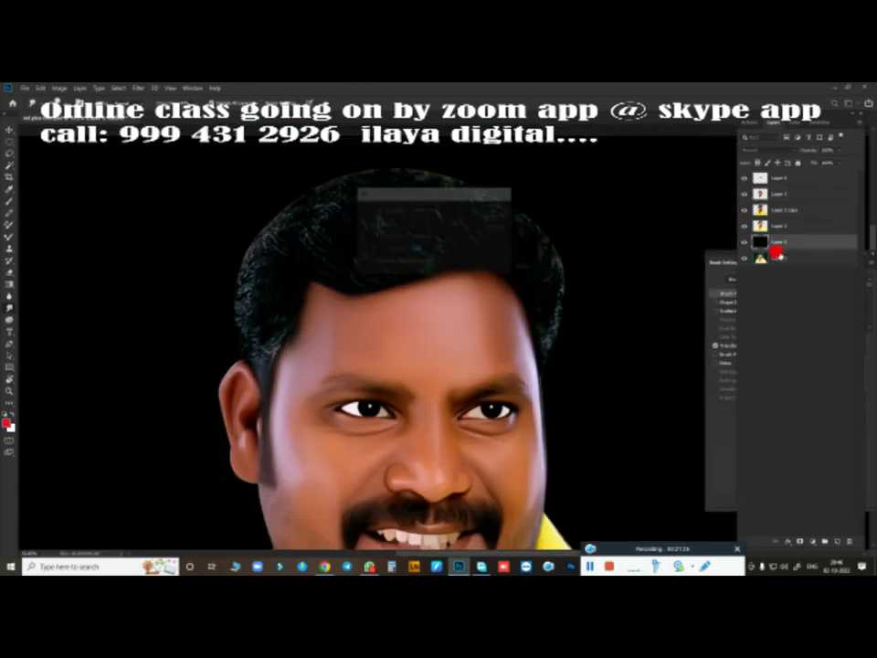
scroll(523, 280, "down", 5)
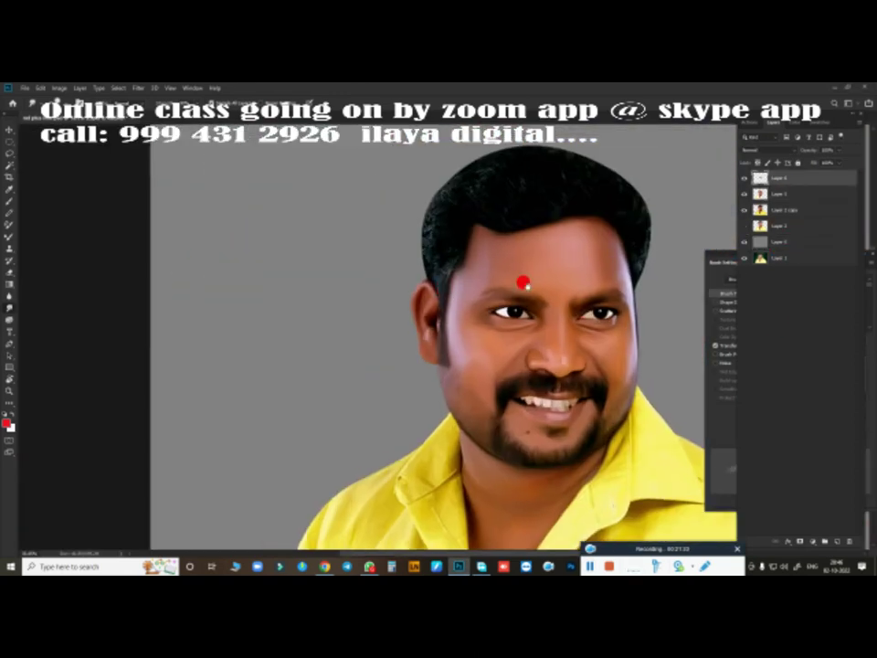
scroll(510, 290, "up", 5)
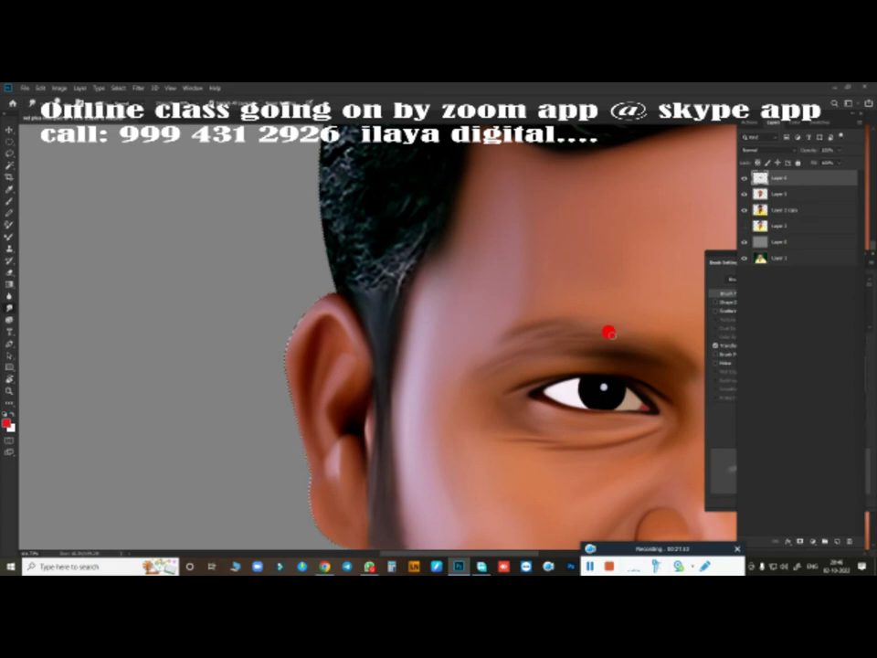
- On the Layer 1 copy layer, smooth the grey hair strands at the upper left edge
left_click(787, 210)
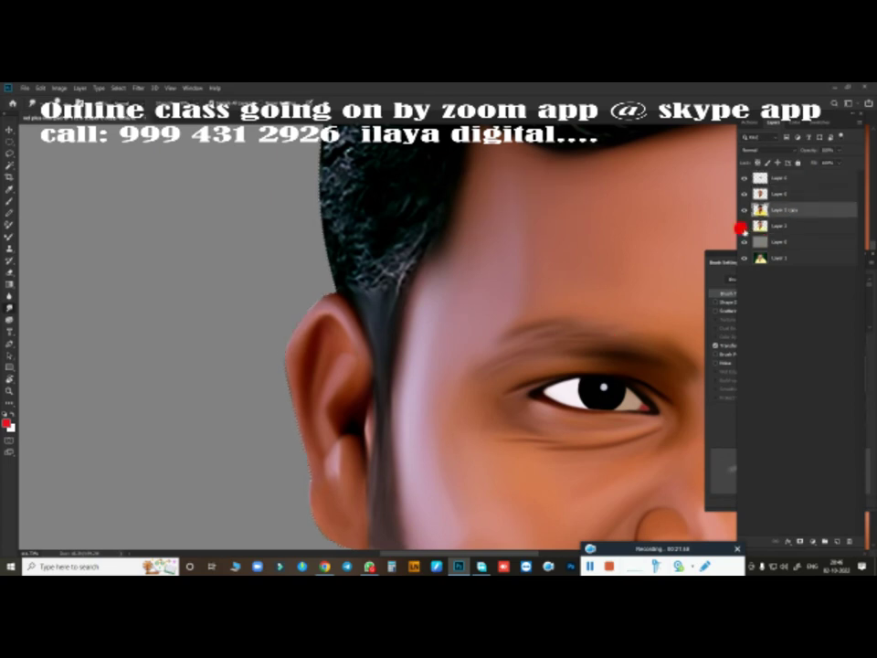
scroll(329, 274, "down", 5)
scroll(327, 339, "up", 5)
scroll(326, 339, "down", 2)
scroll(419, 340, "up", 3)
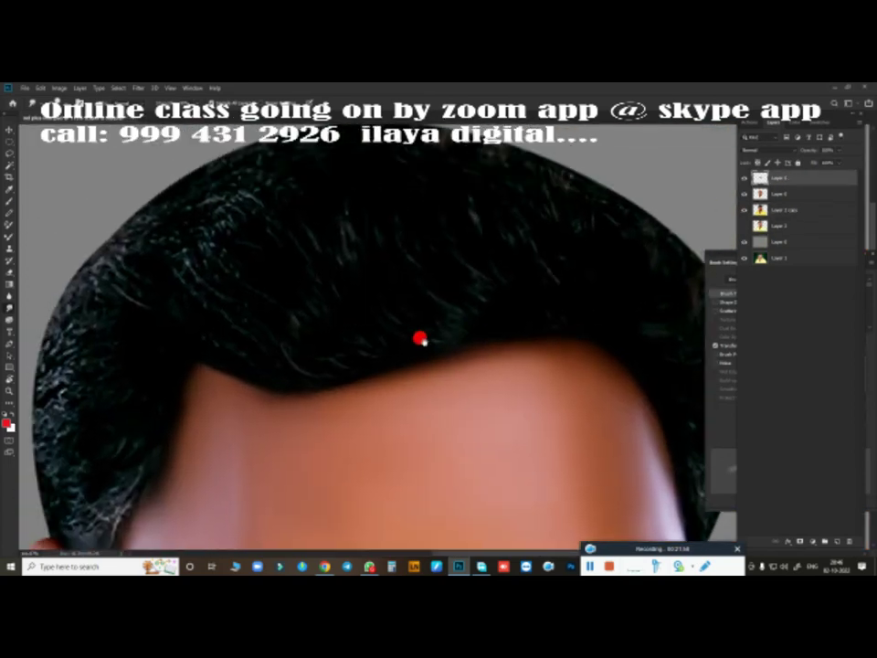
scroll(470, 325, "up", 2)
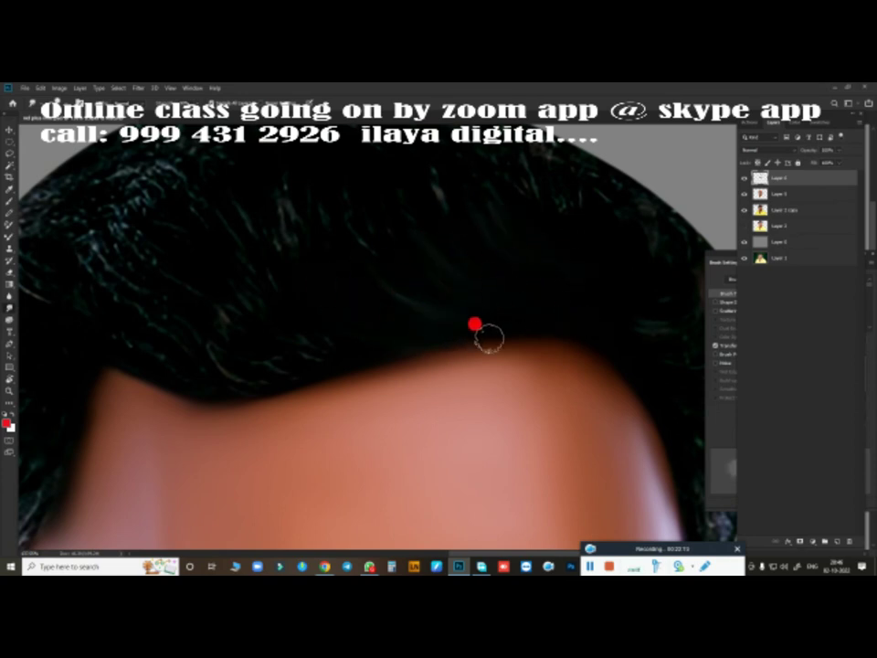
scroll(489, 338, "up", 2)
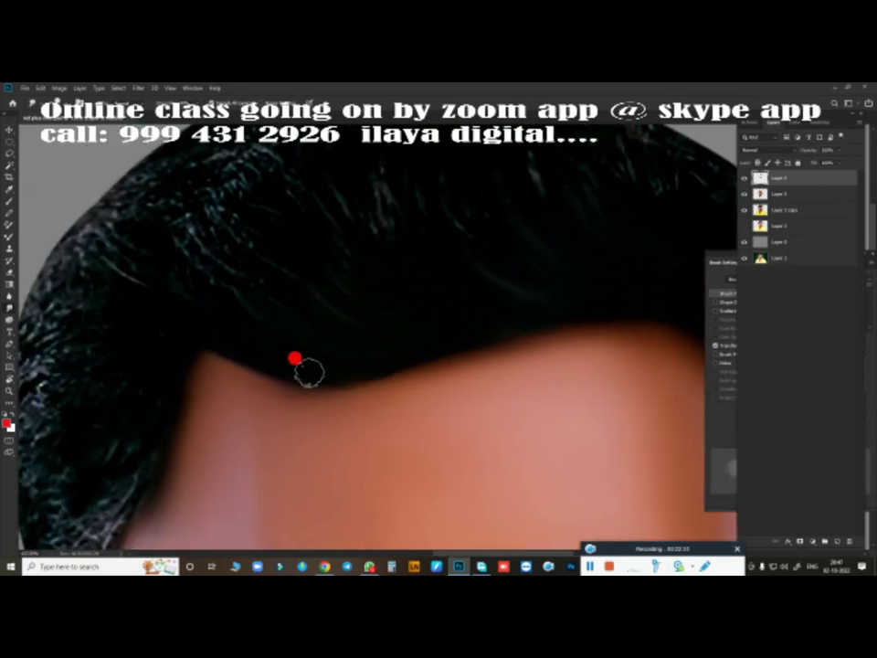
scroll(309, 371, "down", 1)
scroll(334, 357, "up", 2)
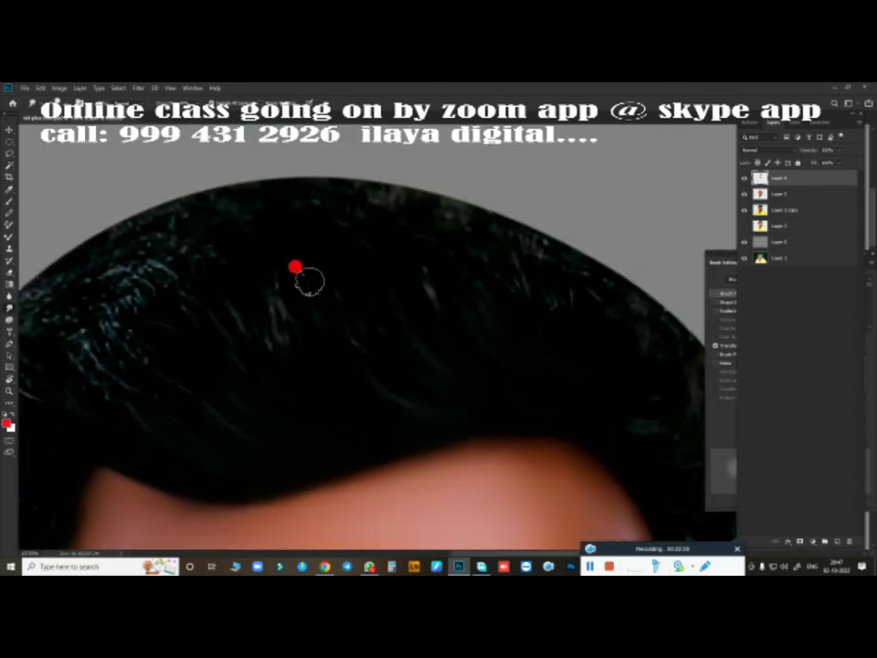
scroll(470, 324, "down", 1)
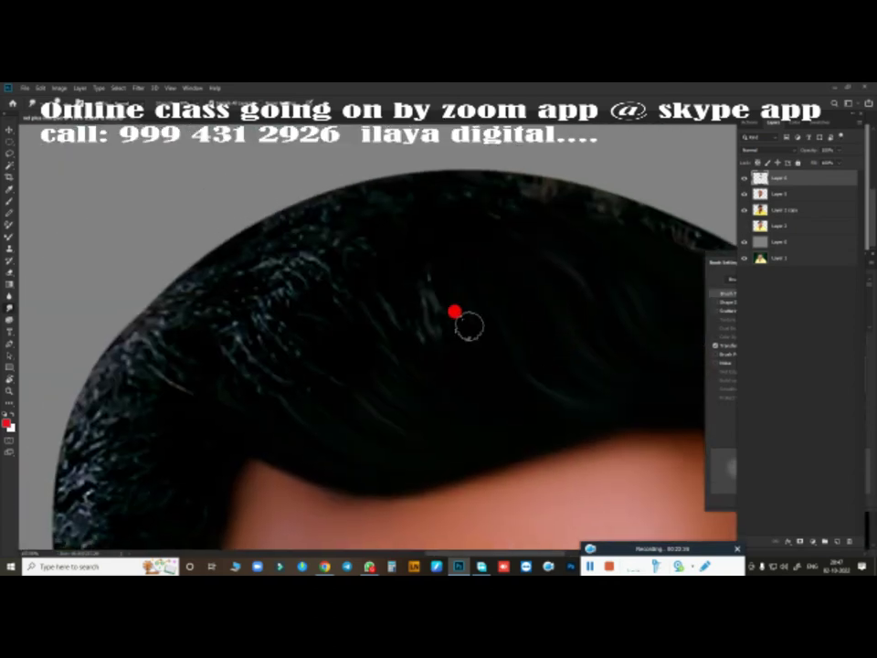
scroll(483, 375, "down", 1)
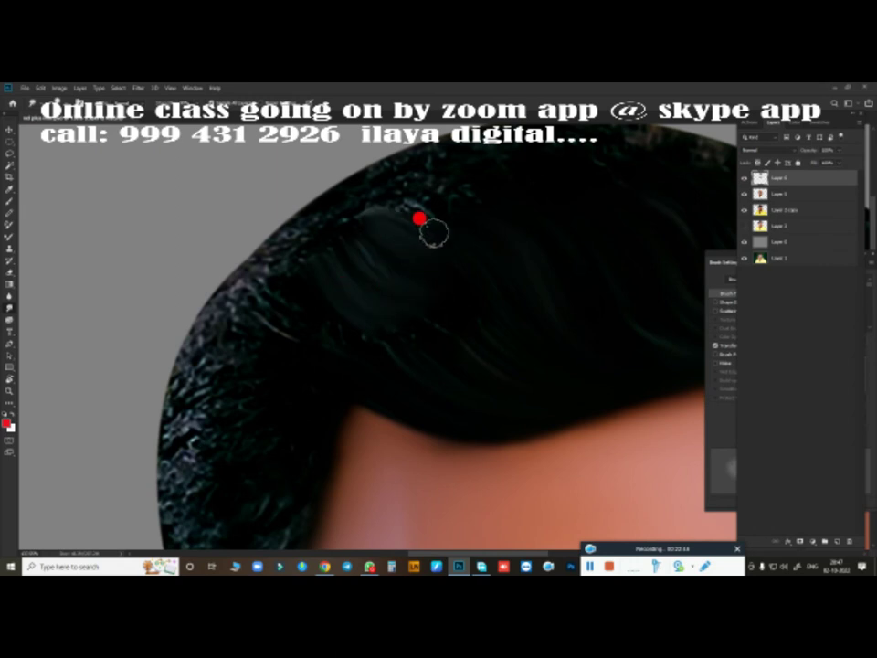
scroll(563, 355, "up", 2)
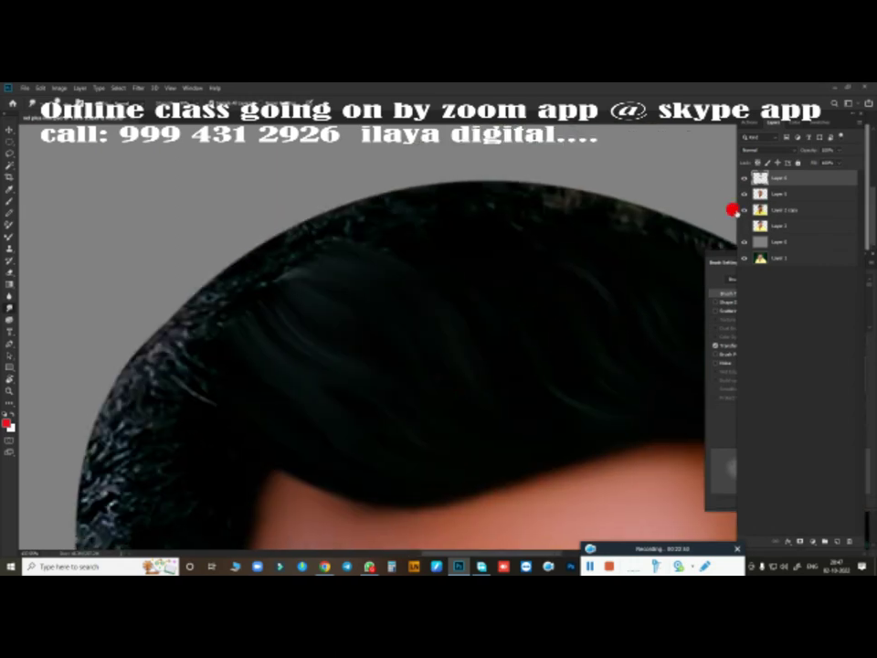
scroll(730, 208, "up", 1)
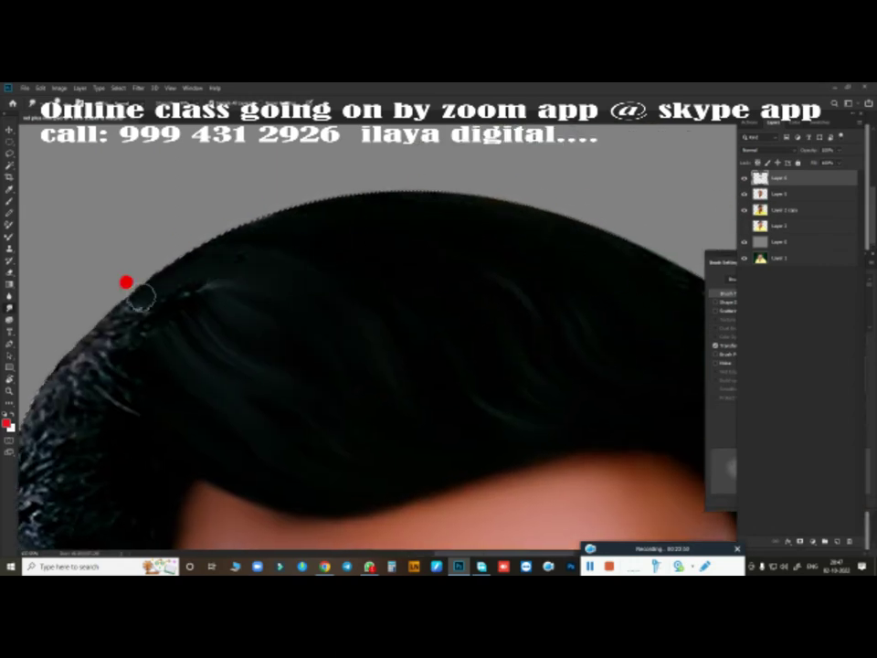
left_click_drag(149, 260, 442, 212)
mouse_move(369, 183)
left_mouse_down()
mouse_move(460, 196)
mouse_move(361, 255)
mouse_move(381, 195)
mouse_move(621, 314)
mouse_move(298, 319)
mouse_move(269, 406)
mouse_move(369, 382)
mouse_move(325, 490)
left_mouse_up()
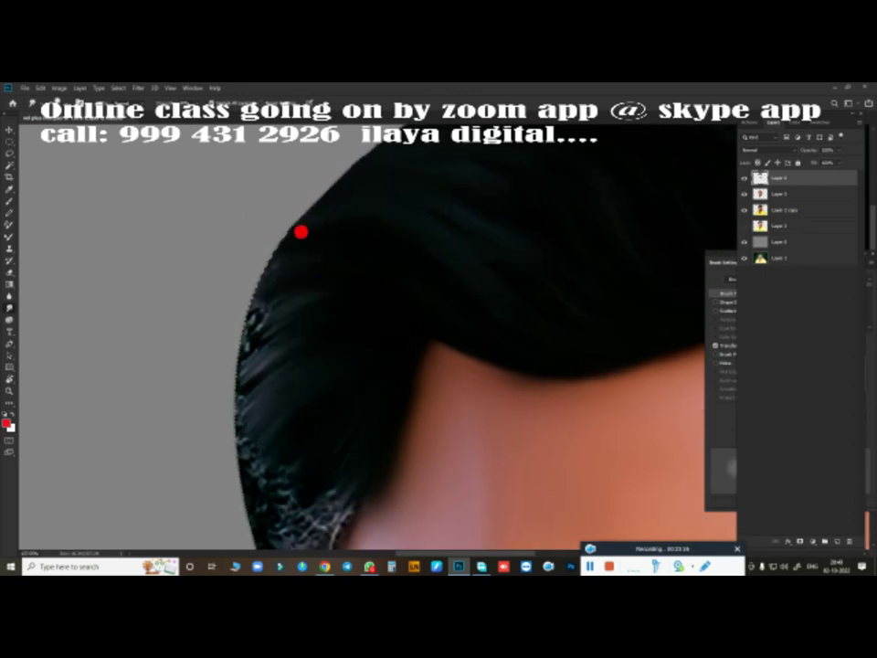
- Smooth the textured hair beside the ear and the strands along the right hair edge
scroll(257, 330, "down", 3)
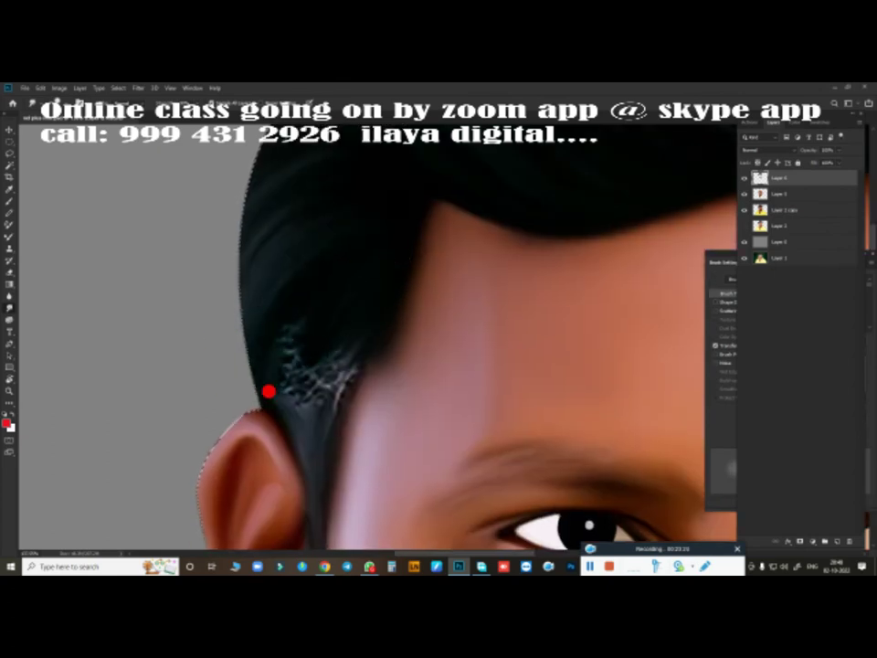
mouse_move(268, 391)
left_mouse_down()
mouse_move(269, 357)
mouse_move(326, 356)
mouse_move(355, 306)
mouse_move(293, 467)
mouse_move(239, 358)
left_mouse_up()
left_click_drag(390, 335, 264, 456)
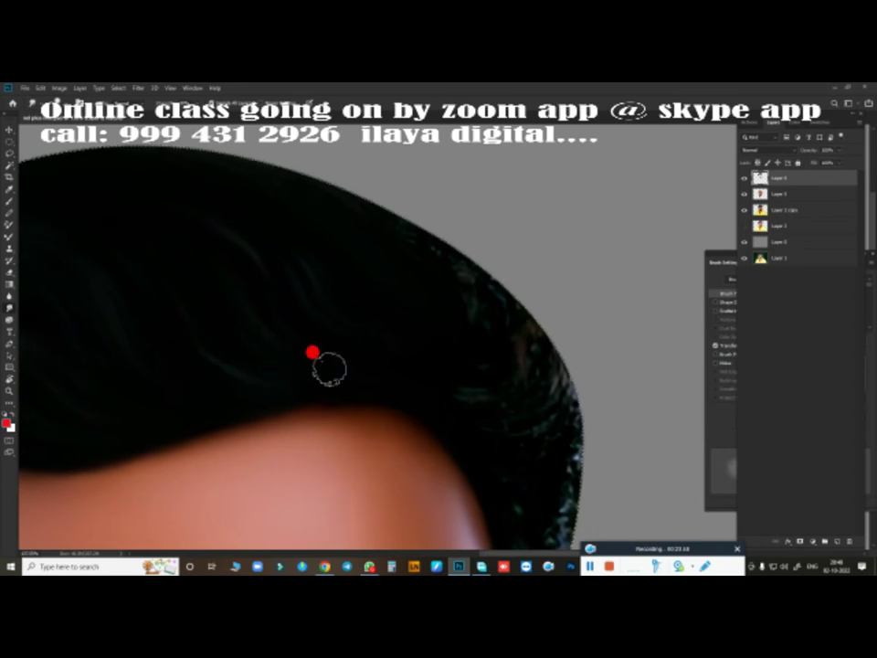
left_click_drag(419, 316, 482, 330)
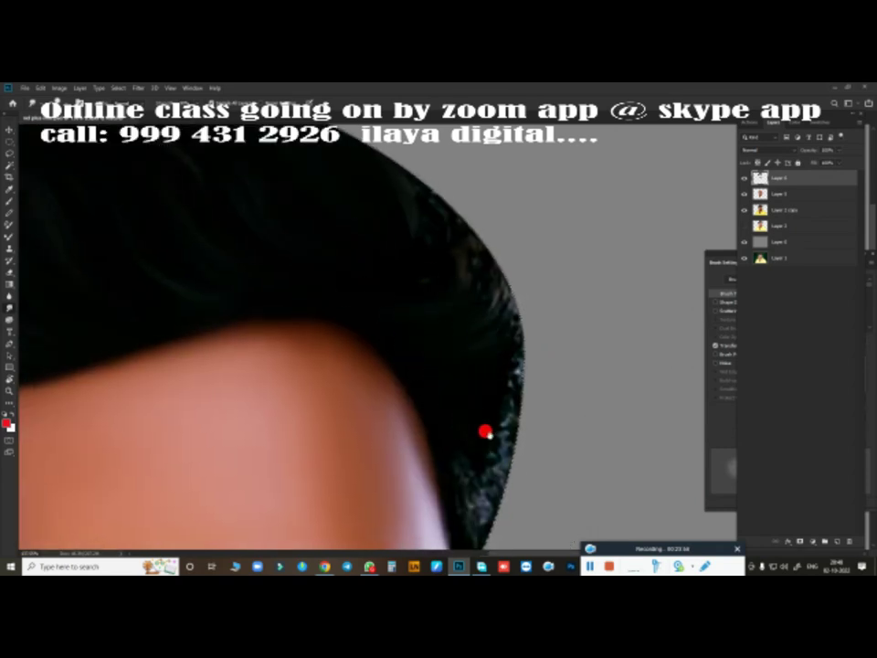
scroll(485, 433, "down", 3)
mouse_move(464, 256)
left_mouse_down()
mouse_move(471, 435)
mouse_move(495, 310)
left_mouse_up()
- Smooth the hair edge above the forehead and zoom out to check
scroll(495, 310, "up", 3)
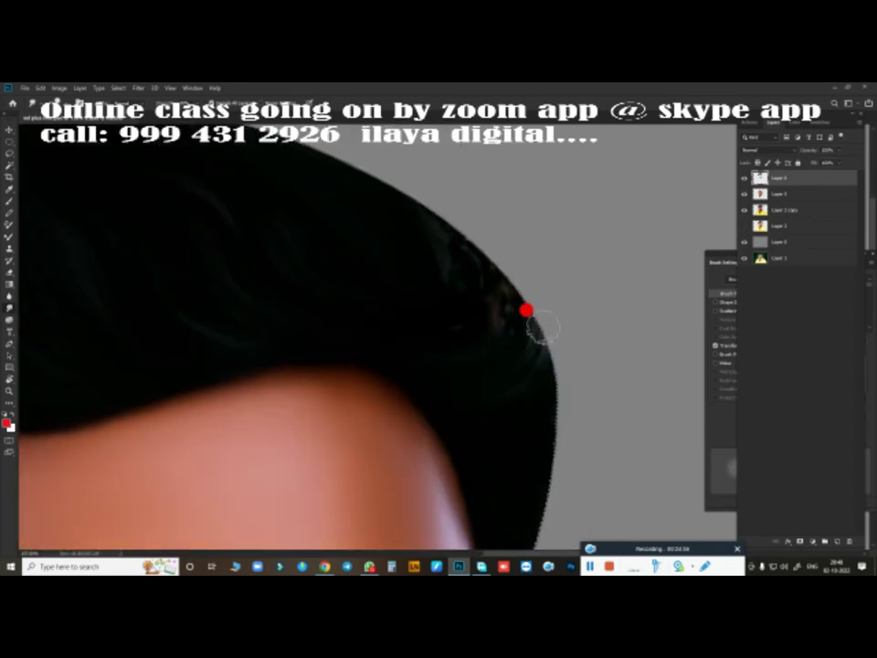
scroll(443, 271, "down", 3)
scroll(543, 343, "down", 2)
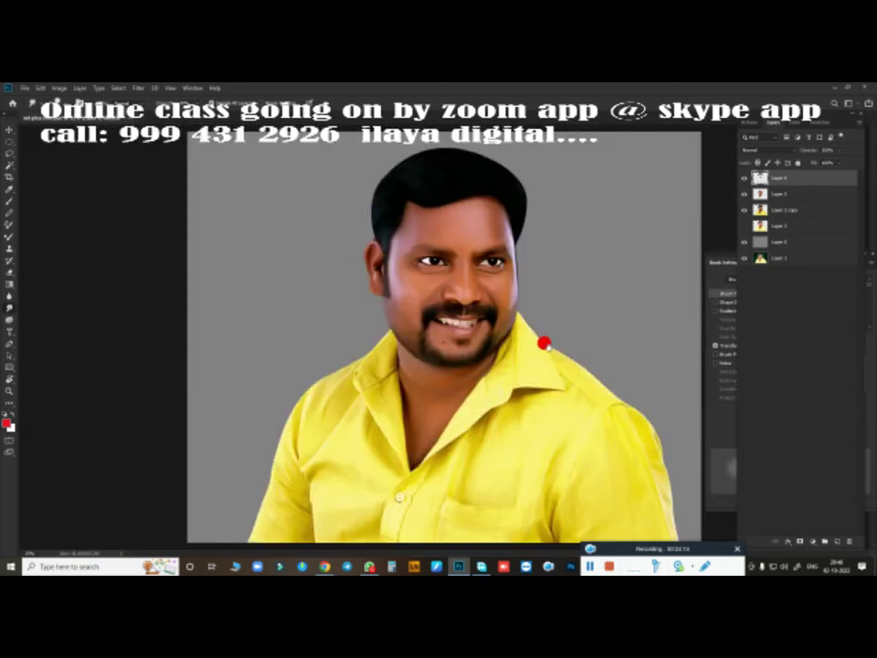
scroll(461, 250, "up", 5)
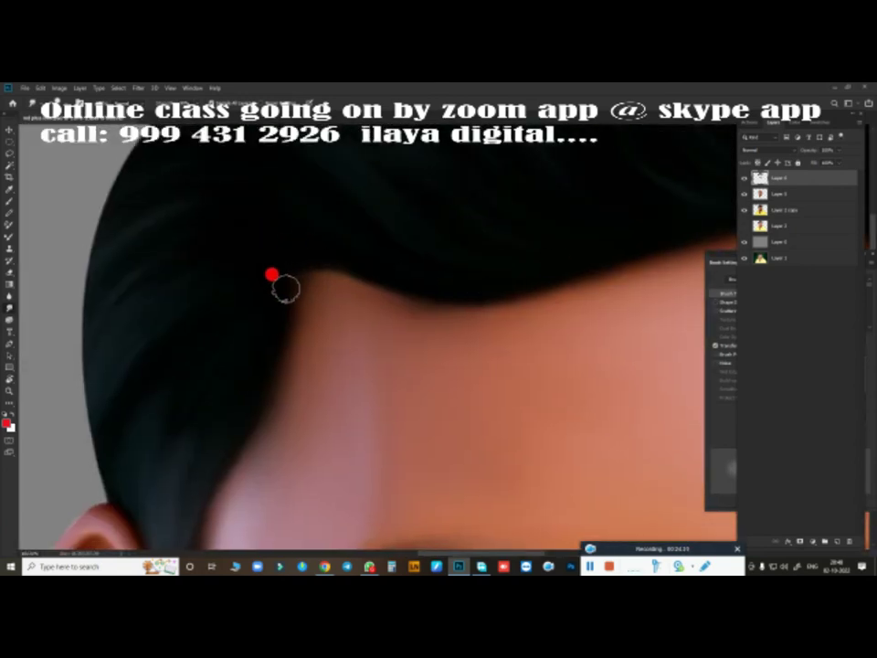
mouse_move(286, 288)
left_mouse_down()
mouse_move(276, 319)
mouse_move(274, 294)
mouse_move(417, 290)
left_mouse_up()
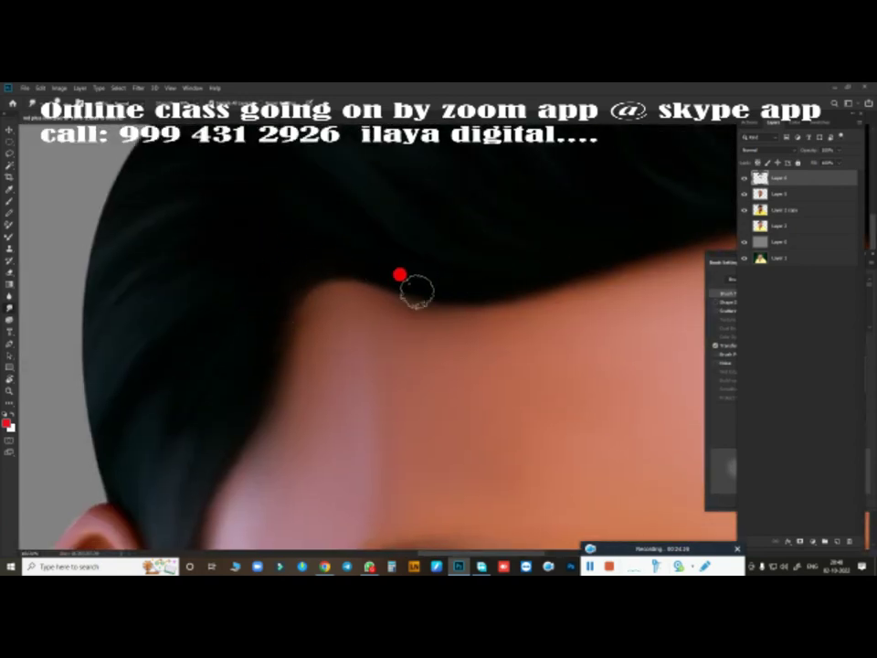
scroll(464, 316, "down", 5)
- Soften the dark shoulder seam and the right sleeve seam on the yellow shirt
scroll(510, 348, "down", 2)
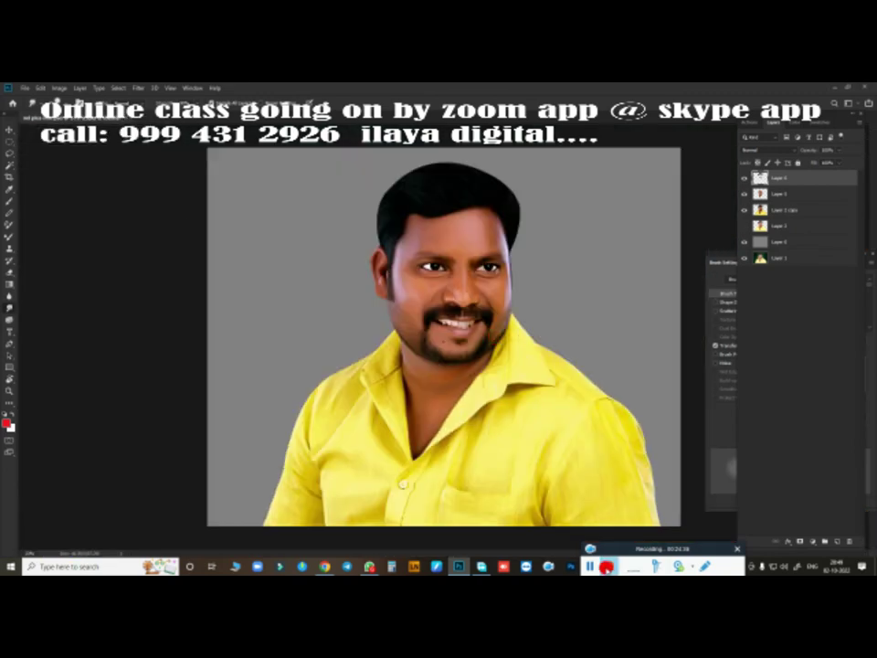
scroll(503, 293, "up", 5)
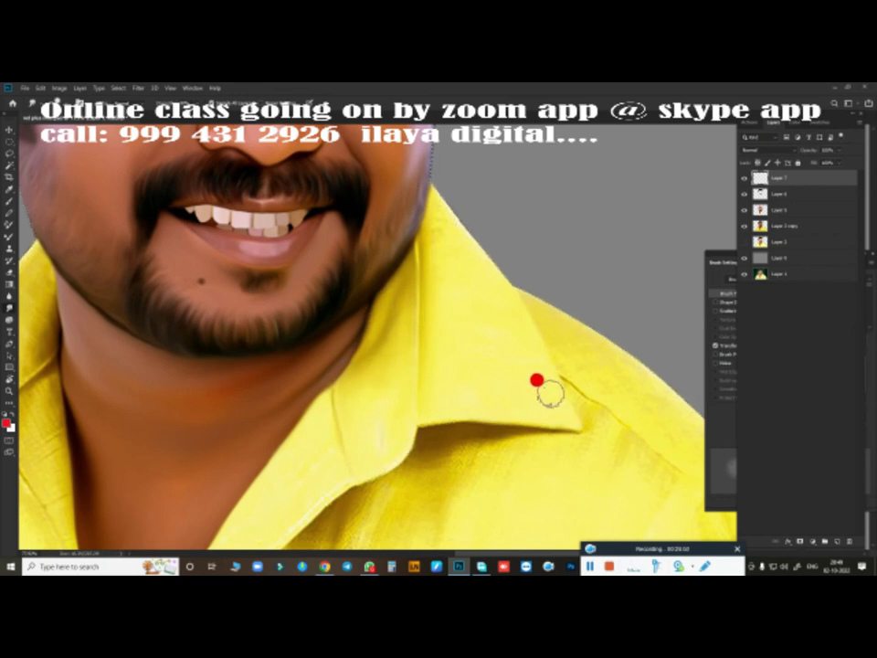
scroll(457, 329, "down", 3)
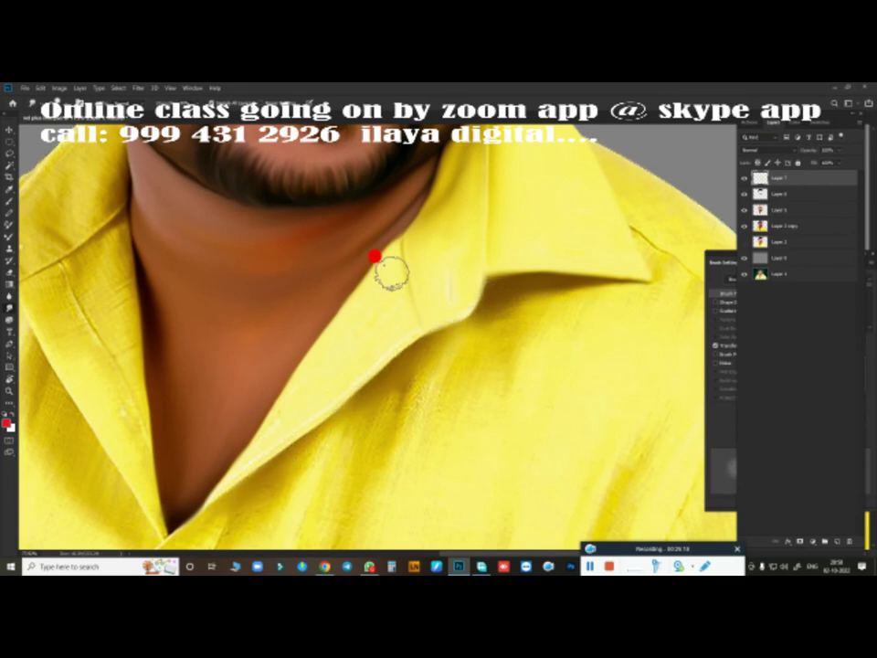
scroll(365, 310, "down", 3)
scroll(365, 311, "up", 5)
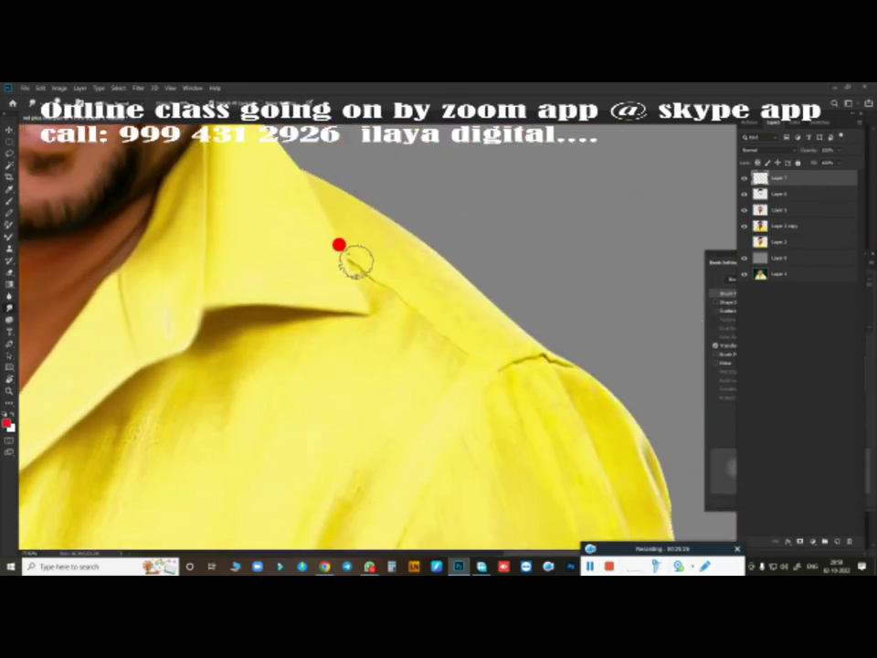
mouse_move(356, 263)
left_mouse_down()
mouse_move(334, 334)
mouse_move(439, 349)
left_mouse_up()
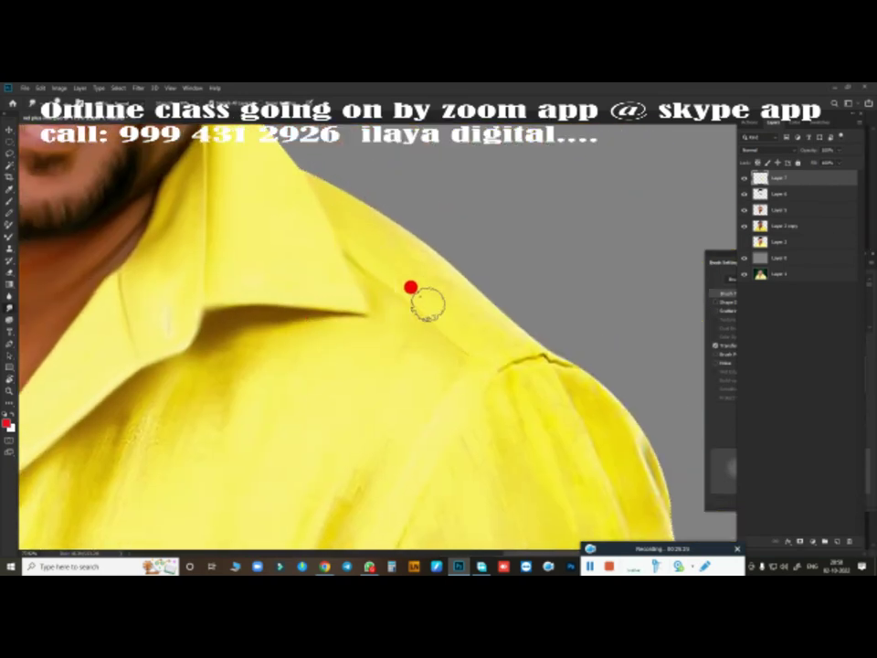
scroll(499, 345, "down", 3)
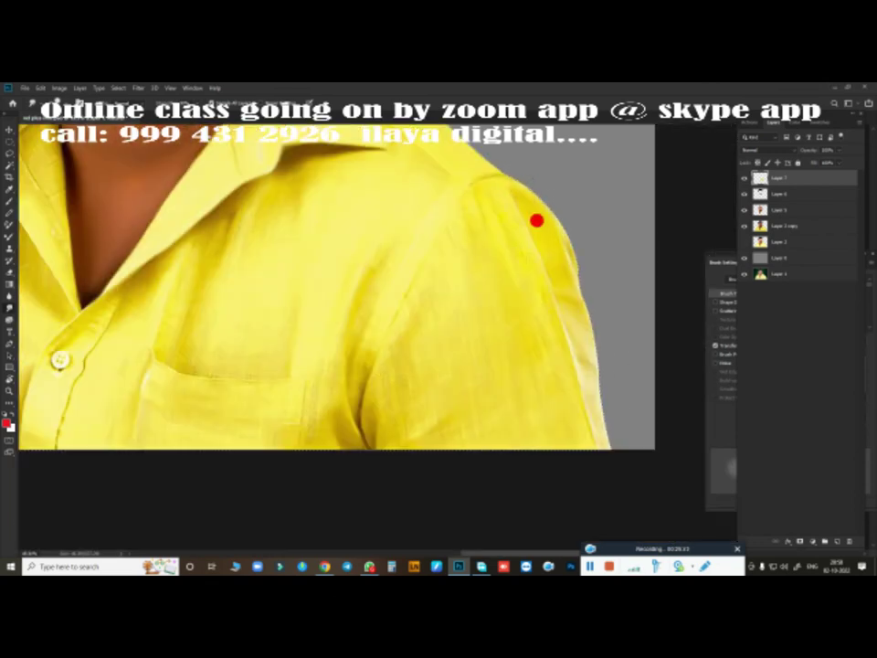
left_click_drag(537, 220, 568, 339)
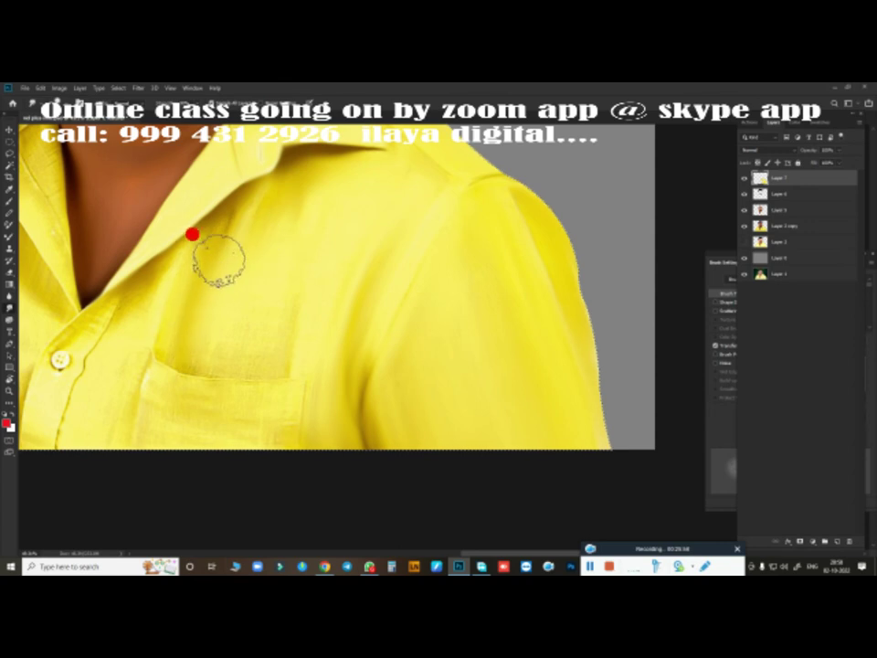
- Pan across the shirt to inspect the smoothed folds, then fit the whole portrait on screen
scroll(427, 339, "left", 2)
scroll(353, 334, "down", 1)
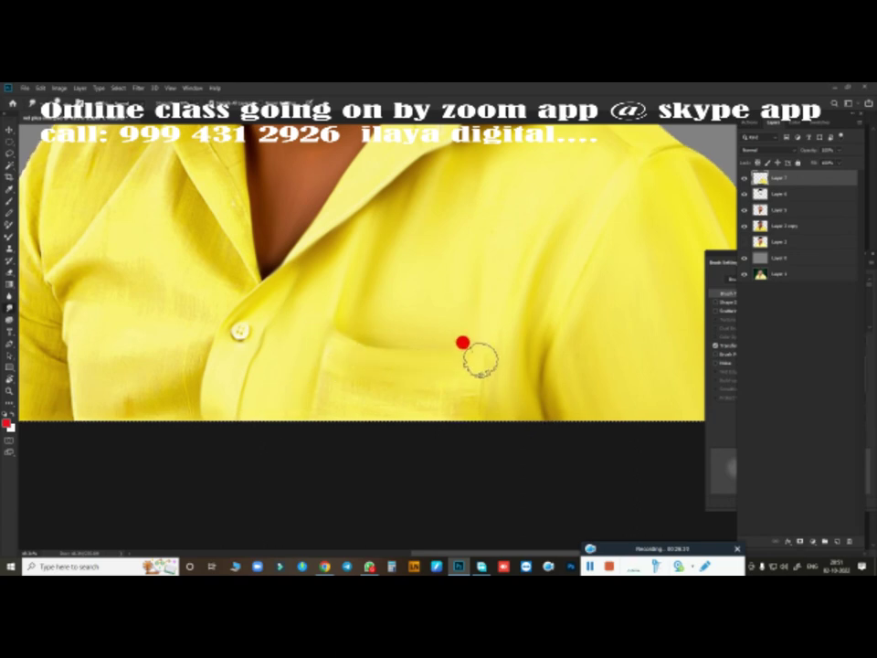
scroll(398, 349, "up", 1)
scroll(397, 348, "left", 2)
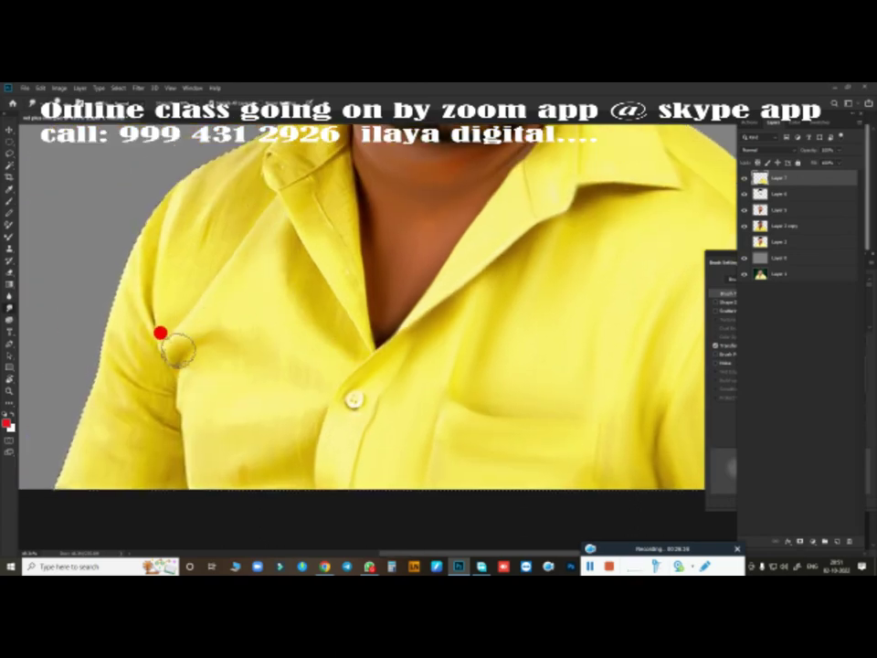
scroll(324, 320, "down", 2)
scroll(324, 319, "left", 1)
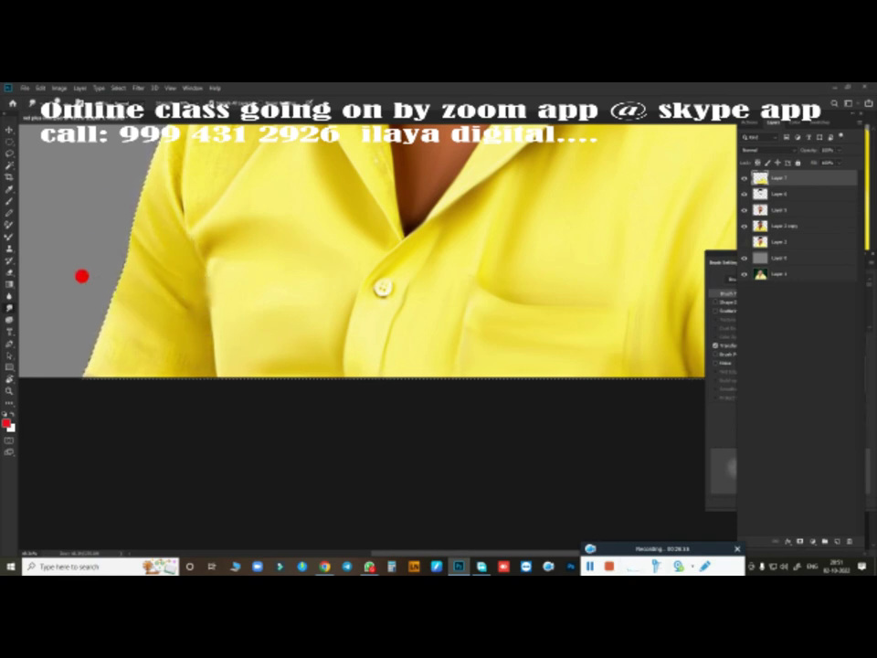
scroll(172, 397, "up", 2)
scroll(172, 397, "left", 1)
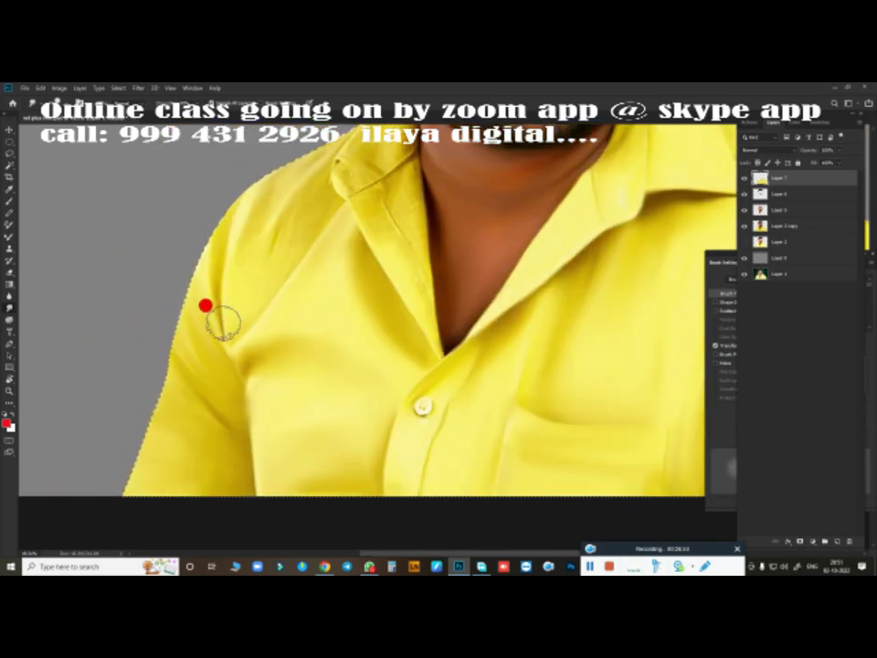
scroll(235, 371, "up", 2)
scroll(235, 370, "right", 1)
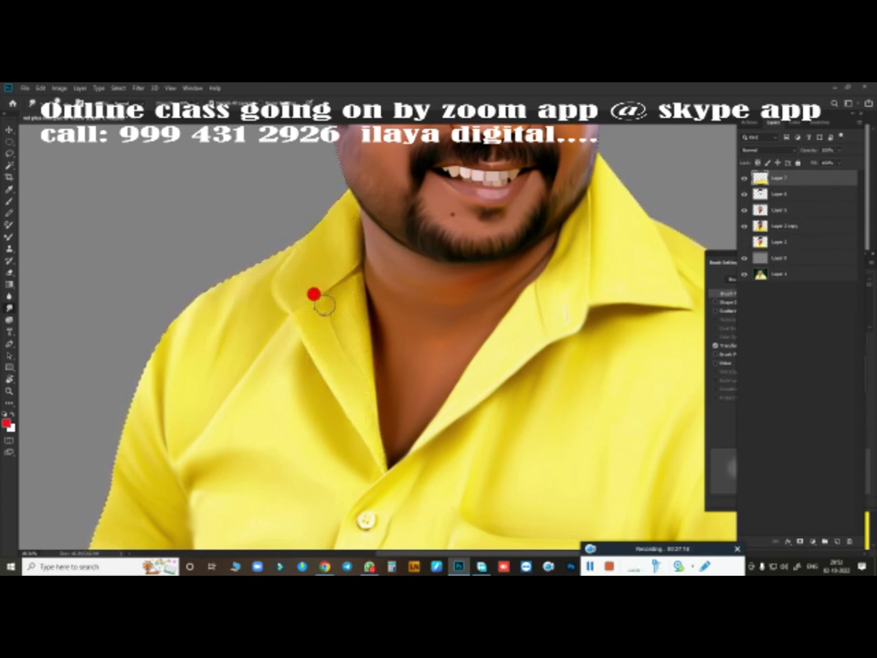
key("ctrl+0")
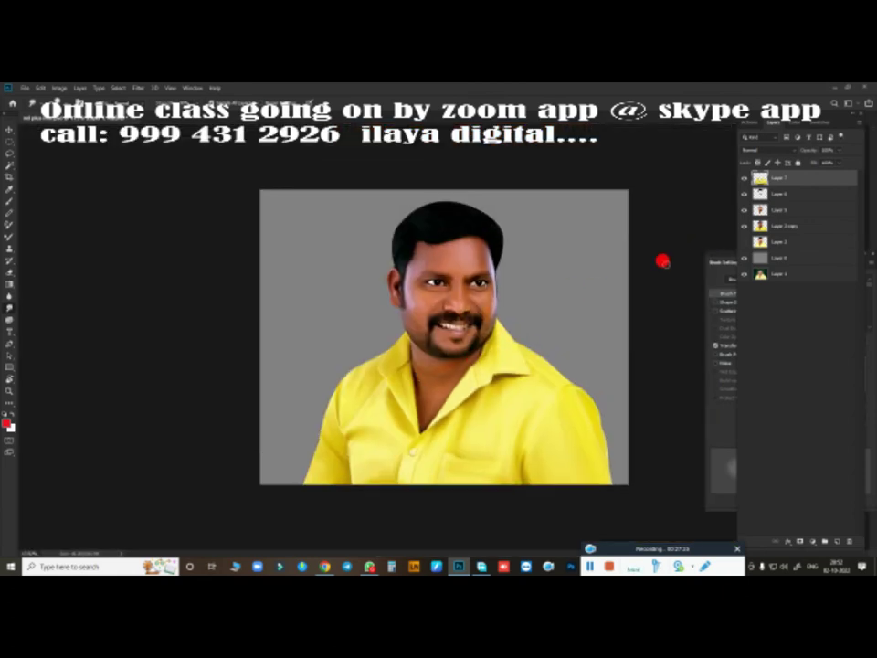